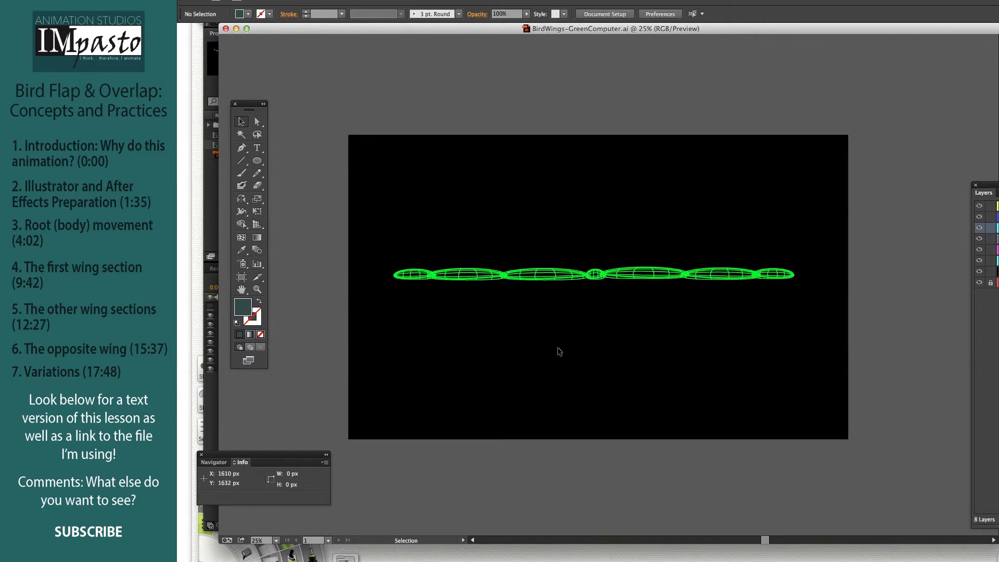
Step: Hide and show each bird layer in turn, from l wing tip up to r wing tip, to examine which part it holds
left_click(877, 272)
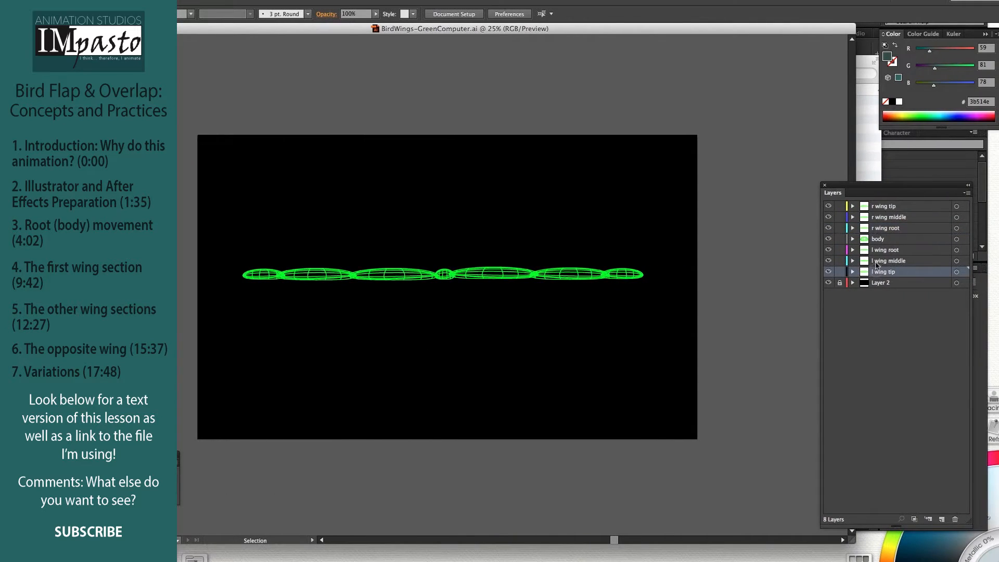
left_click(879, 261)
left_click(828, 272)
left_click(828, 271)
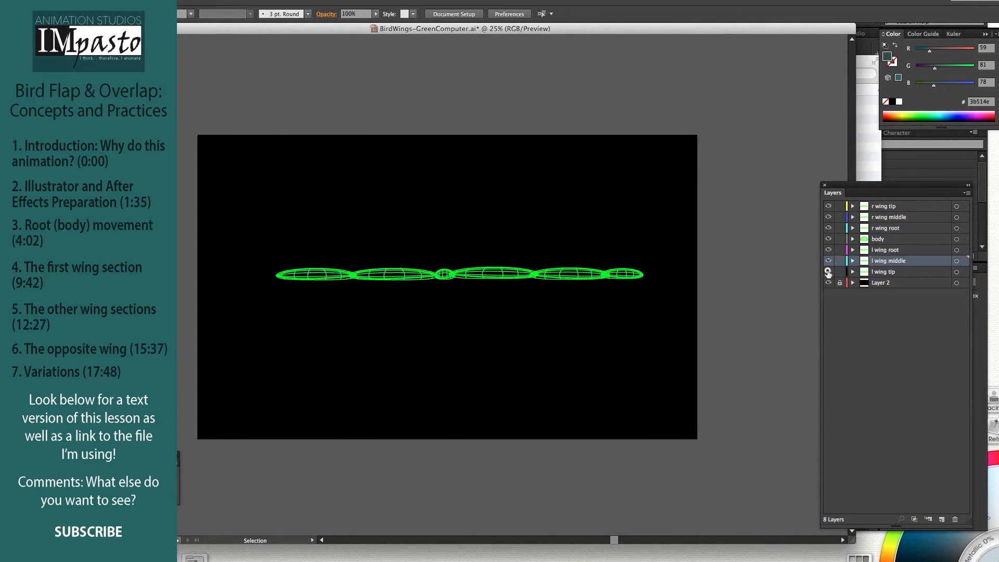
left_click(828, 260)
left_click(828, 261)
left_click(828, 250)
left_click(827, 250)
left_click(828, 239)
left_click(828, 239)
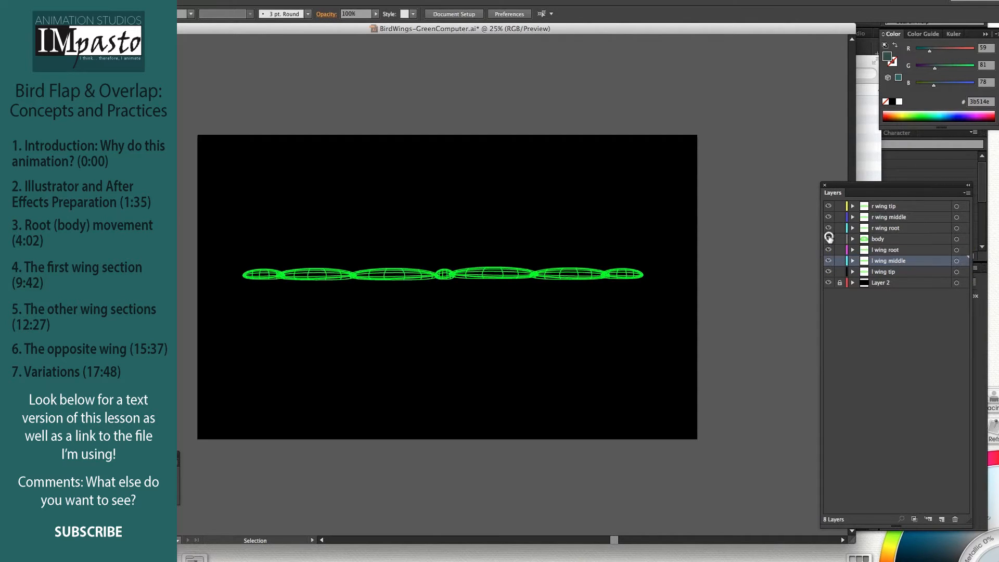
left_click(828, 228)
left_click(828, 228)
left_click(828, 217)
left_click(828, 217)
left_click(828, 206)
left_click(828, 206)
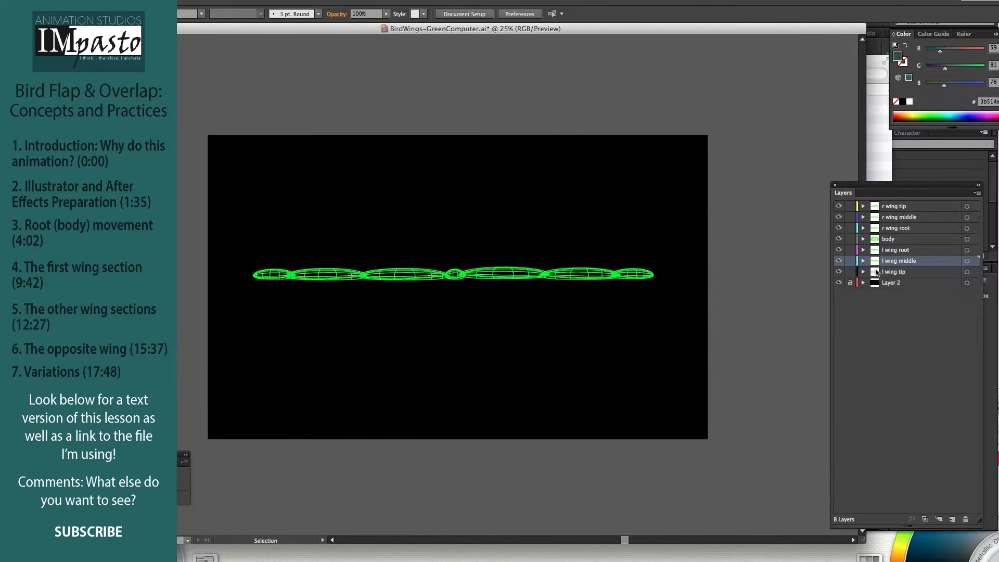
Step: Check the pixel dimensions of the black background on Layer 2 and lock that layer again
left_click(580, 384)
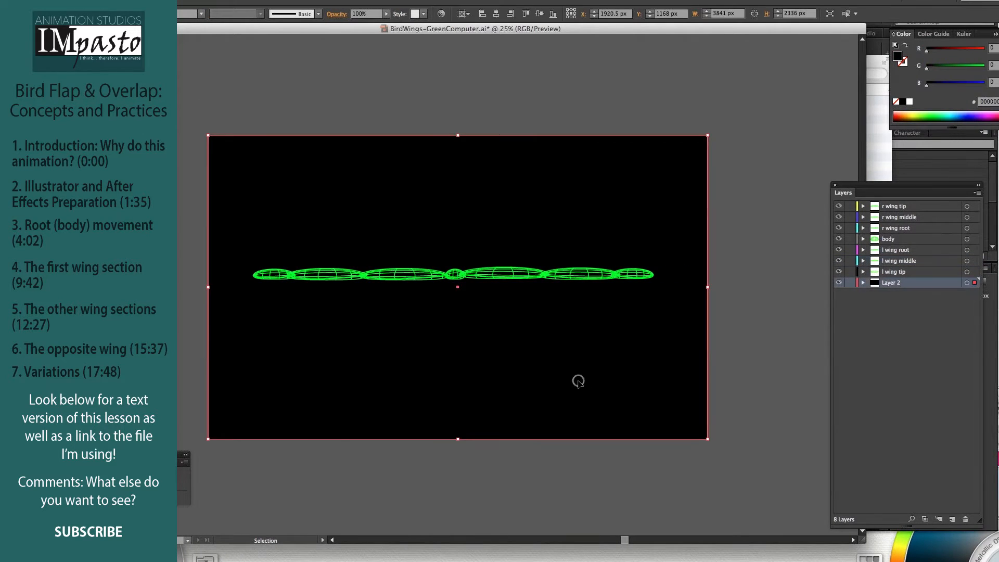
left_click_drag(226, 455, 376, 312)
left_click_drag(446, 310, 297, 428)
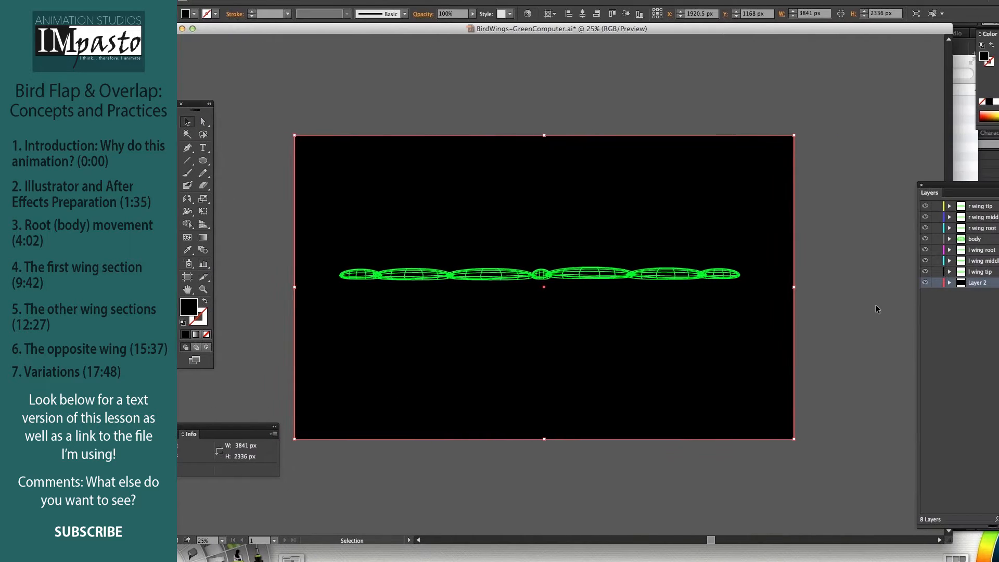
left_click(991, 283)
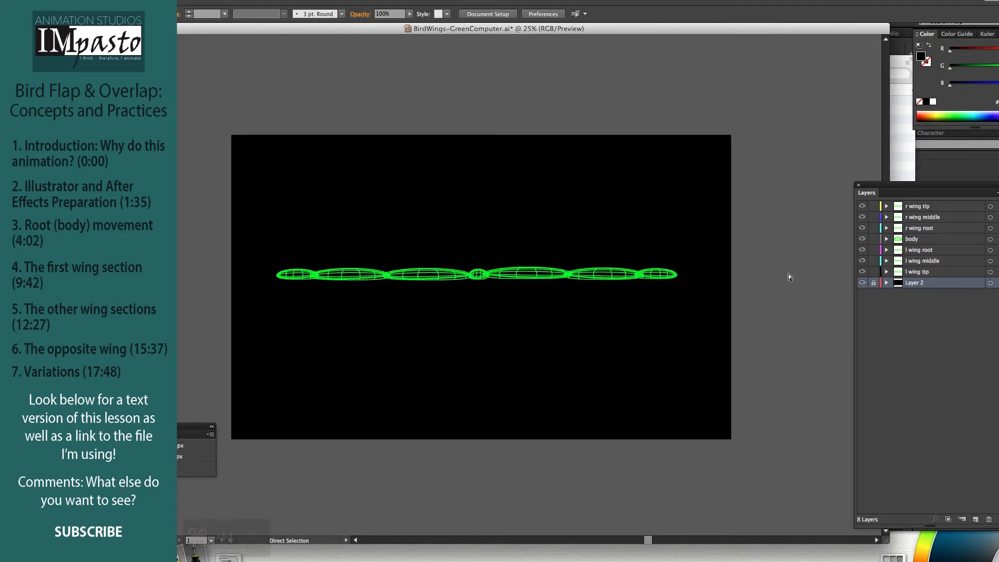
Step: Save the work and switch from Illustrator to After Effects
key("super+Tab")
key("super+Tab")
key("super+Tab")
key("super+s")
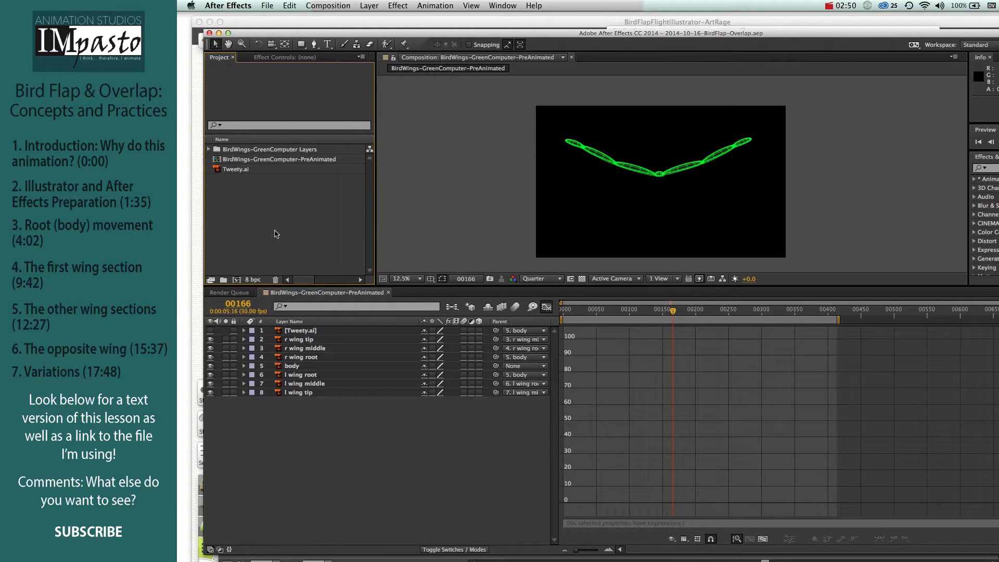
Step: Import BirdWings-GreenComputer.ai as a Composition with footage dimensions set to Layer Size
key("super+i")
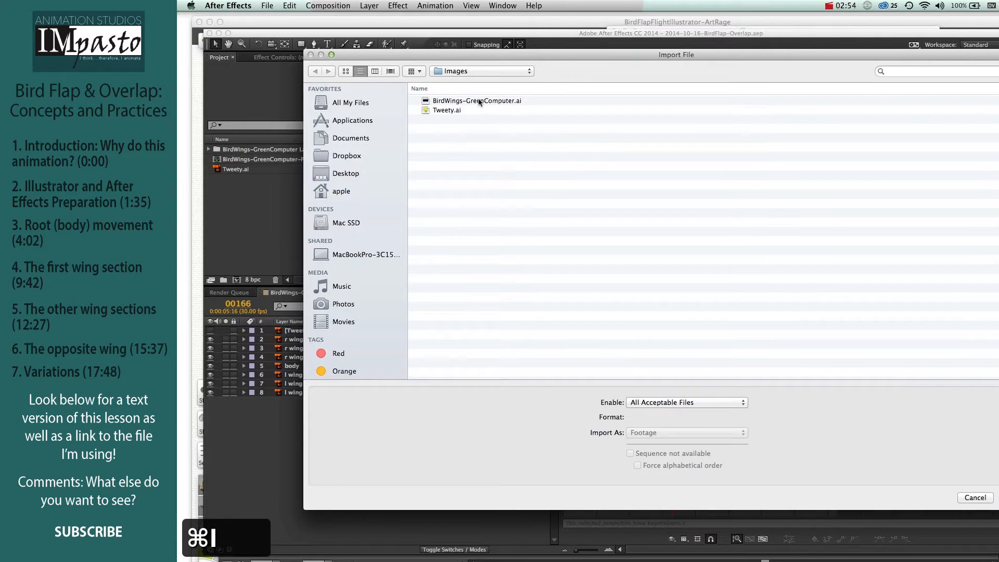
double_click(479, 101)
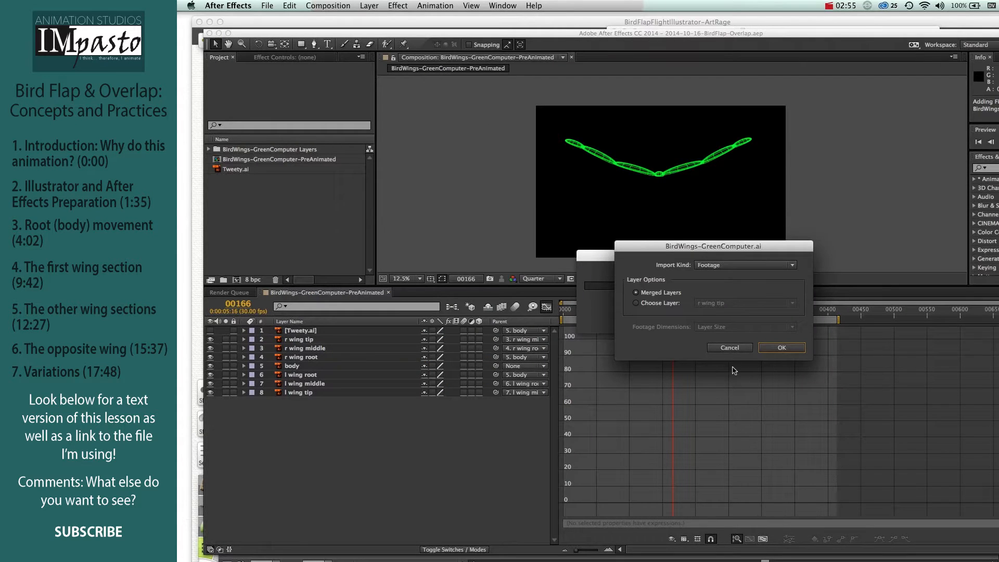
left_click(787, 265)
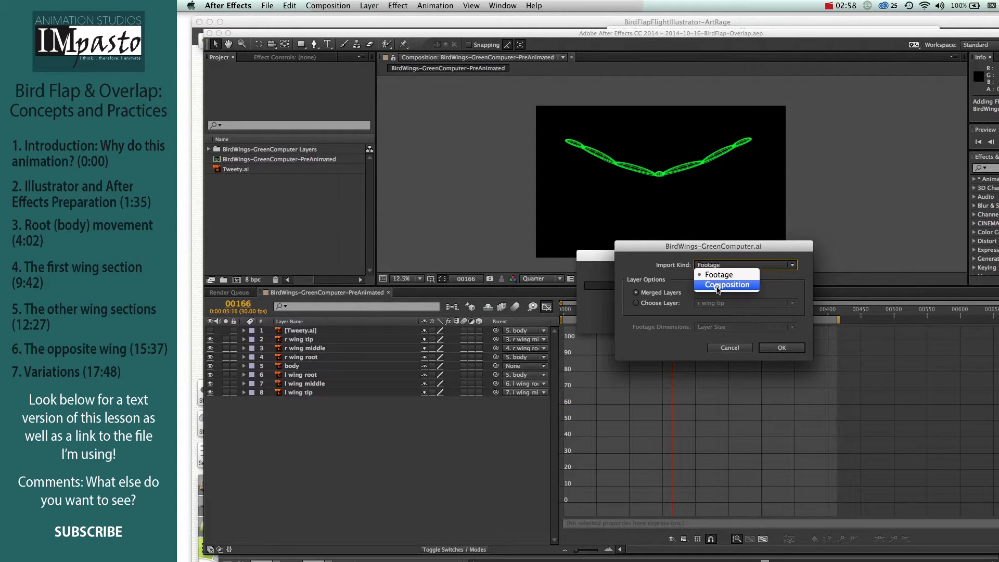
left_click(718, 285)
left_click(760, 327)
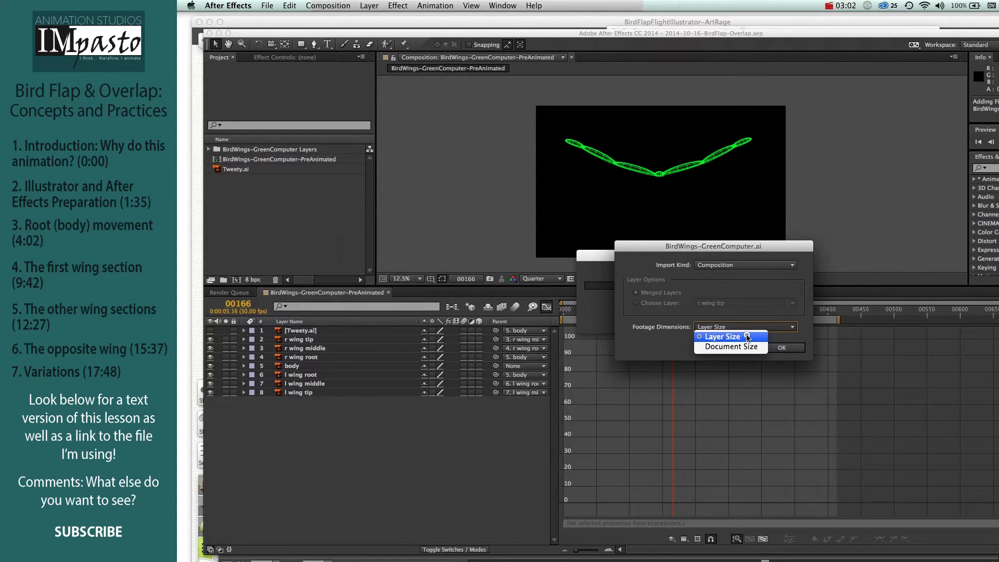
left_click(747, 337)
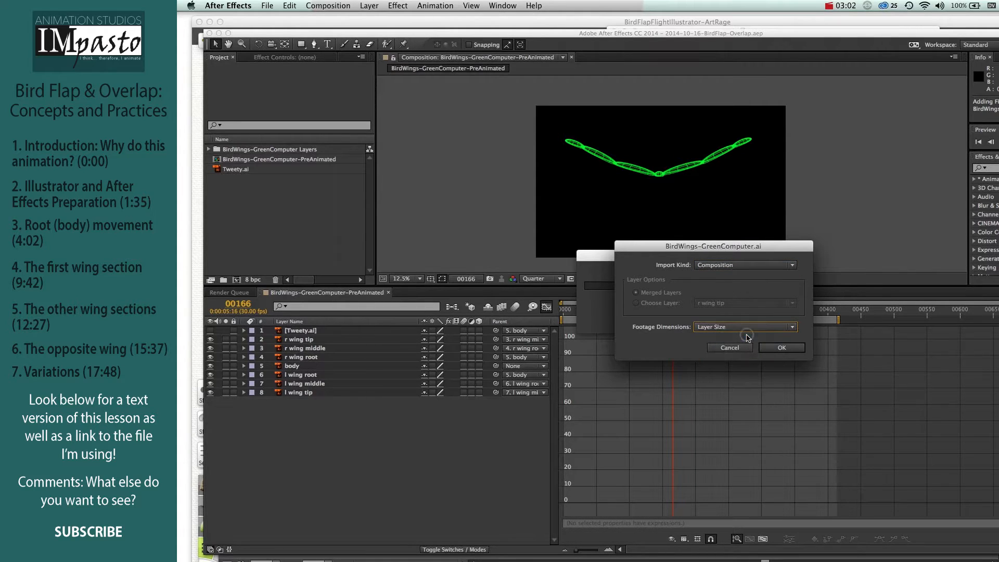
left_click(782, 347)
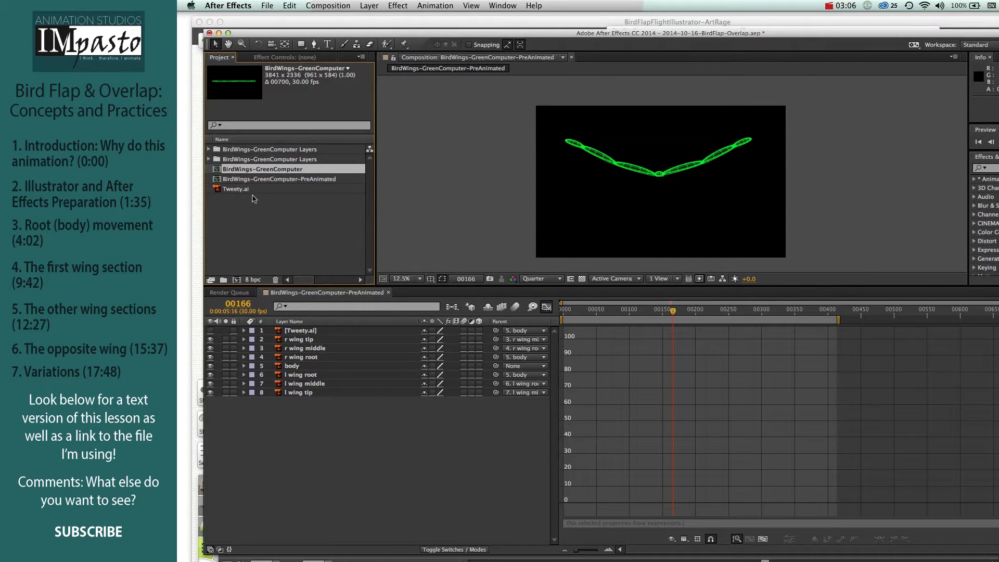
Step: Open the imported BirdWings-GreenComputer composition and hide the Layer 2 background
double_click(220, 171)
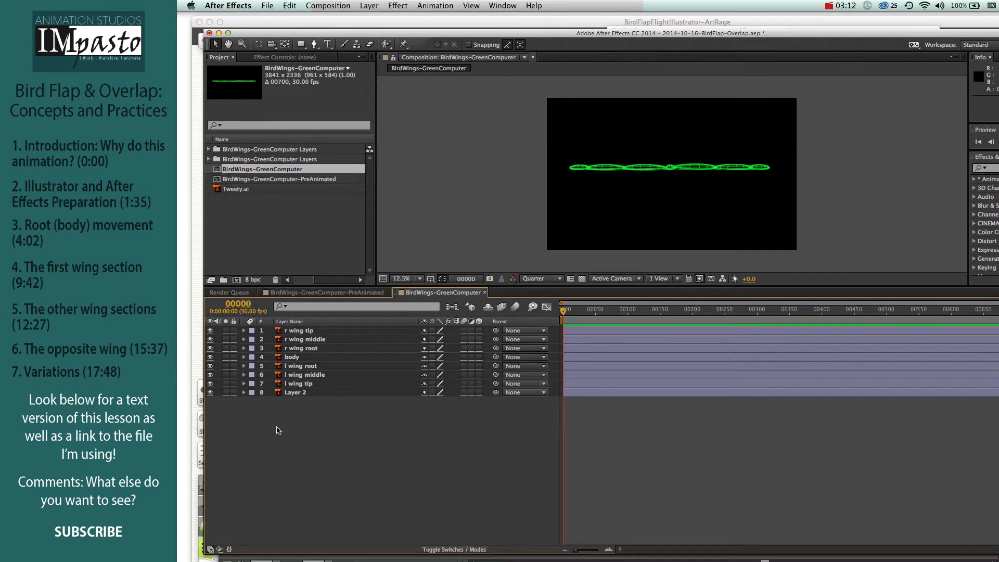
left_click(306, 393)
left_click(211, 393)
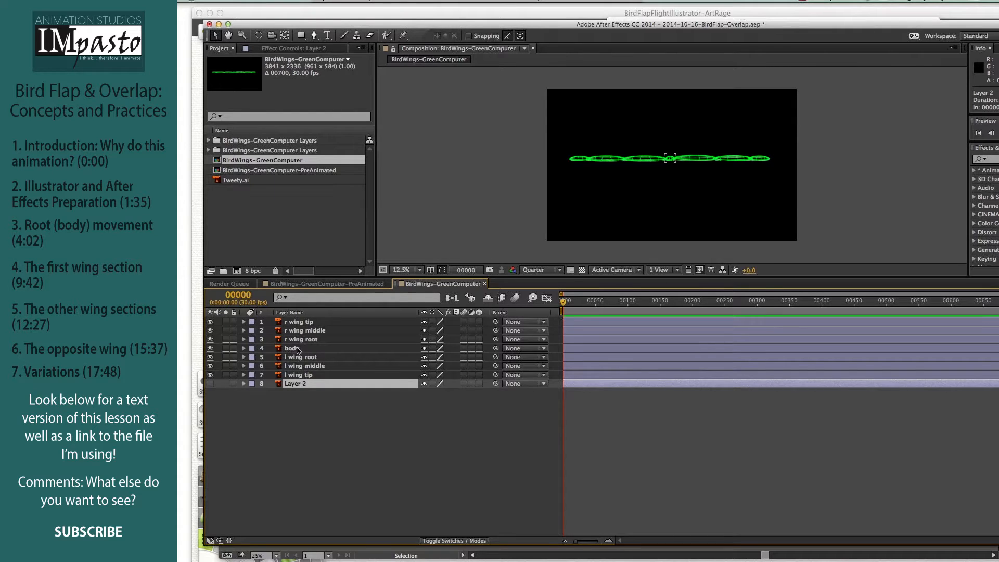
Step: Move the anchor point of the l wing root layer to its joint with the body
left_click(298, 349)
left_click(299, 358)
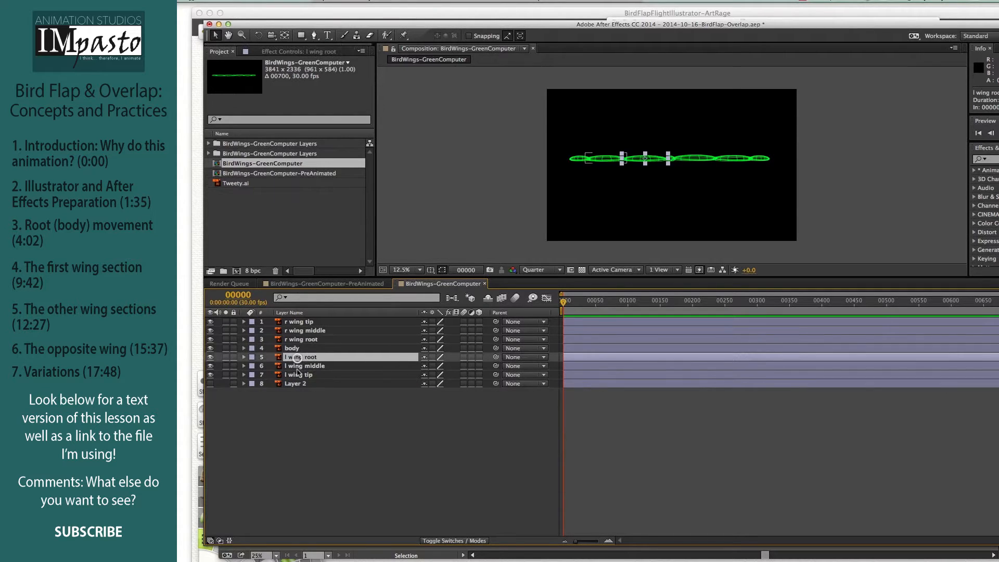
left_click(299, 367)
left_click(296, 376)
left_click(298, 358)
key("super+equal")
key("super+equal")
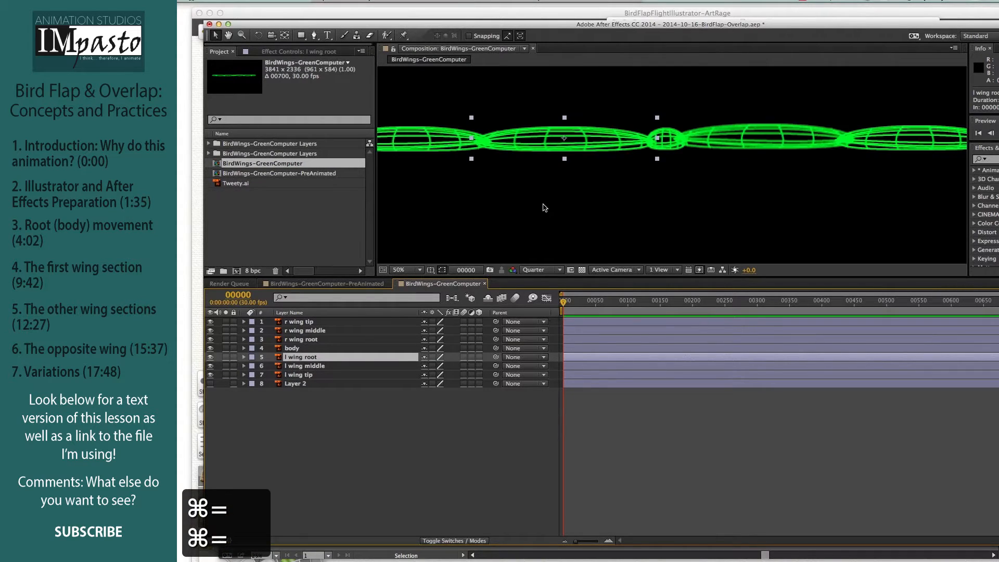
key("space")
left_click_drag(557, 238, 581, 234)
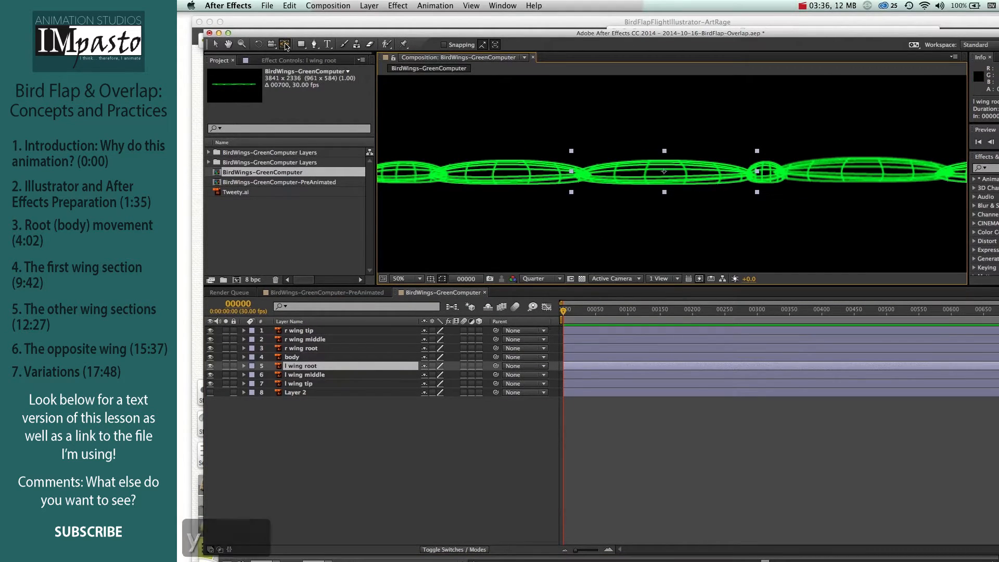
left_click_drag(664, 172, 750, 177)
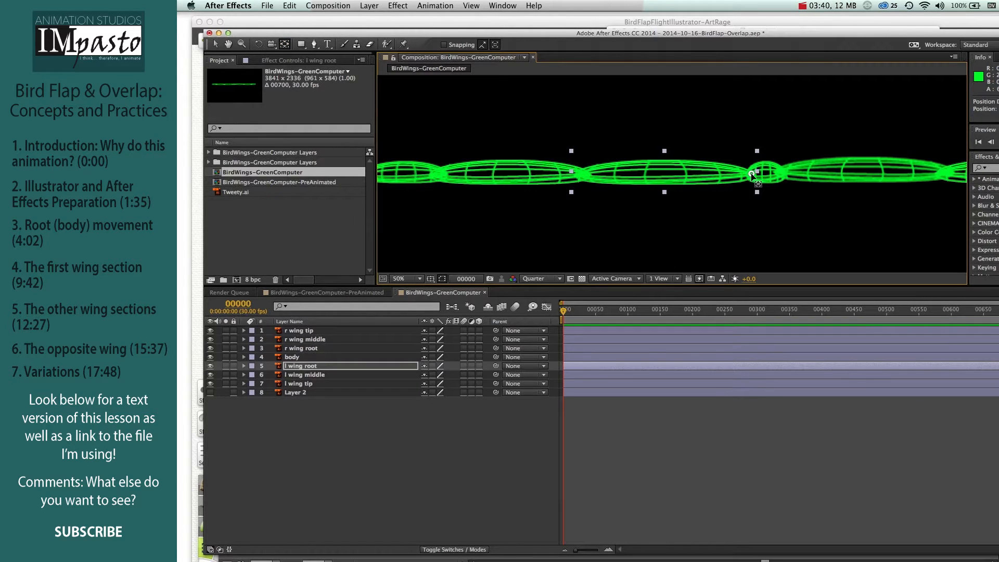
Step: Move the anchor points of l wing middle and l wing tip to each section's joint on the body side
left_click(314, 375)
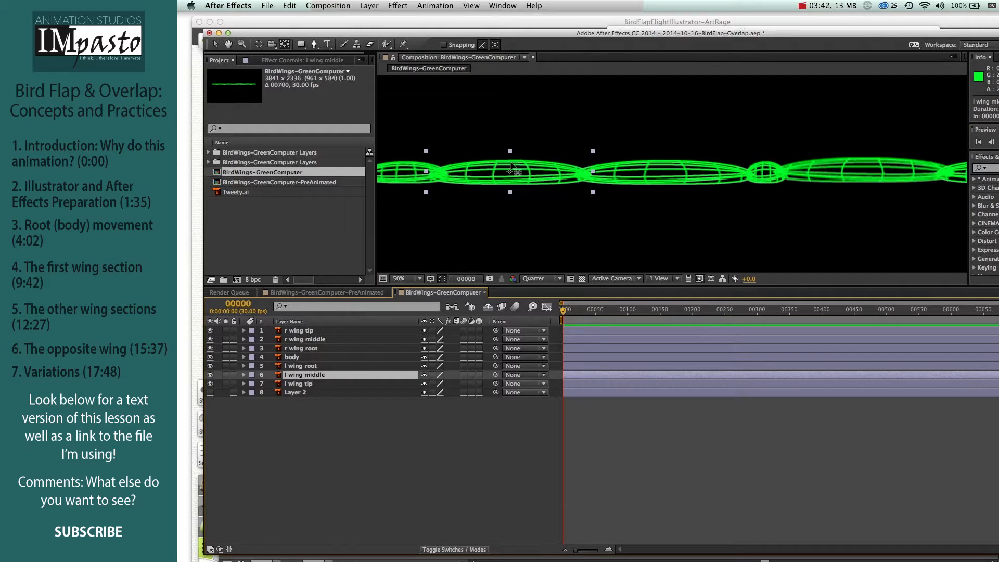
left_click_drag(511, 172, 584, 175)
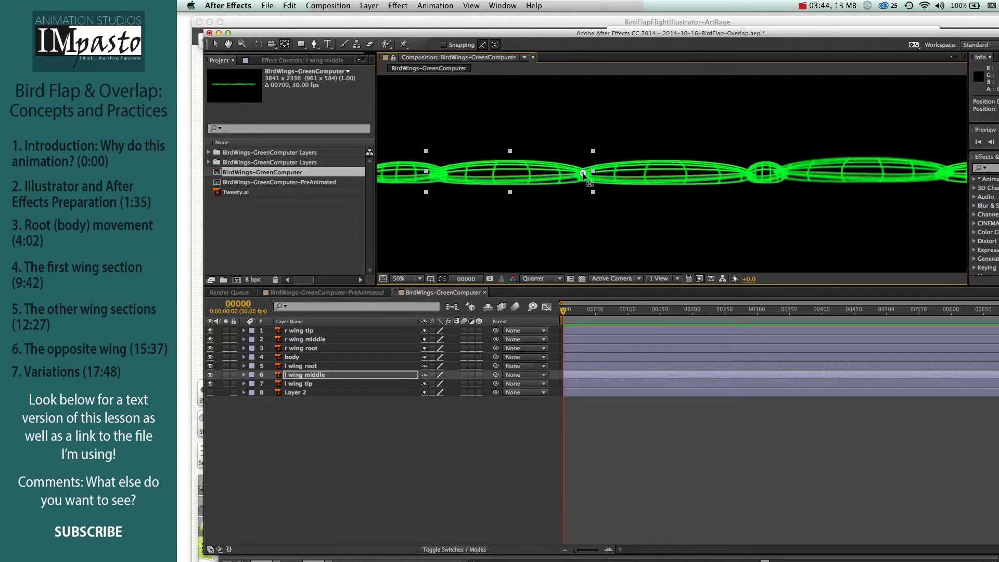
left_click(302, 384)
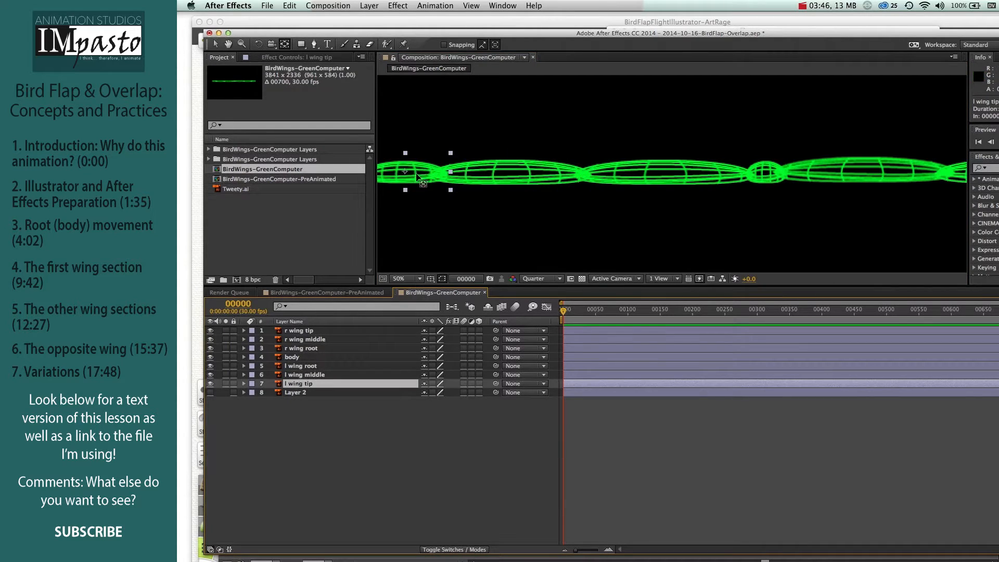
left_click_drag(405, 172, 437, 172)
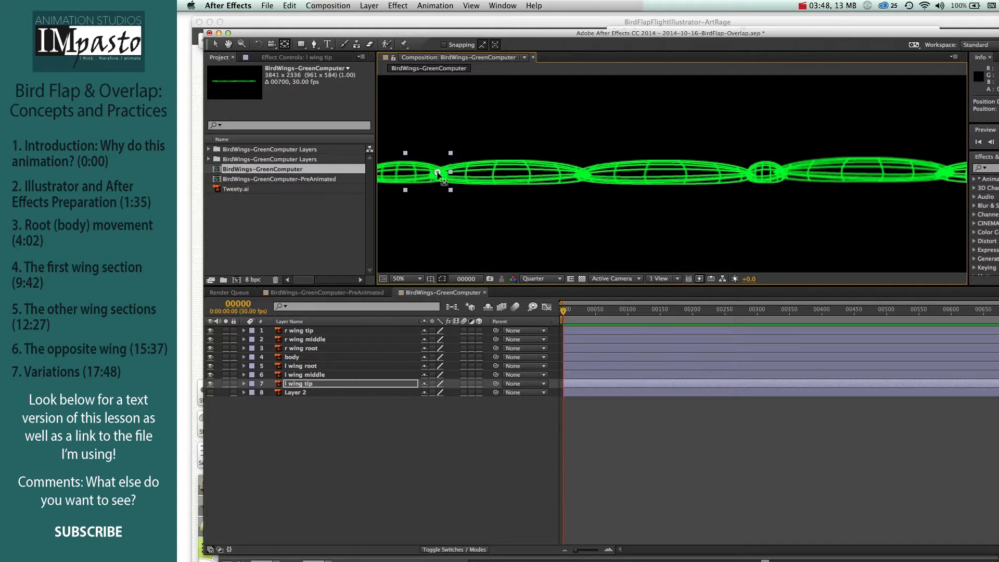
Step: Move the anchor points of r wing root, r wing middle and r wing tip to each section's joint on the body side
key("space")
left_click_drag(858, 209, 734, 216)
left_click_drag(827, 206, 706, 192)
left_click(312, 349)
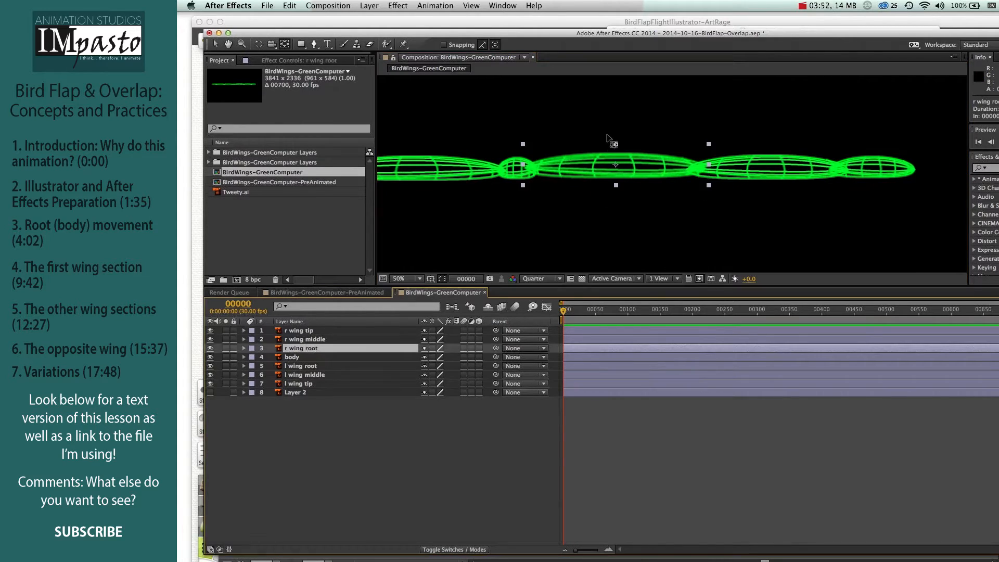
left_click_drag(616, 165, 530, 167)
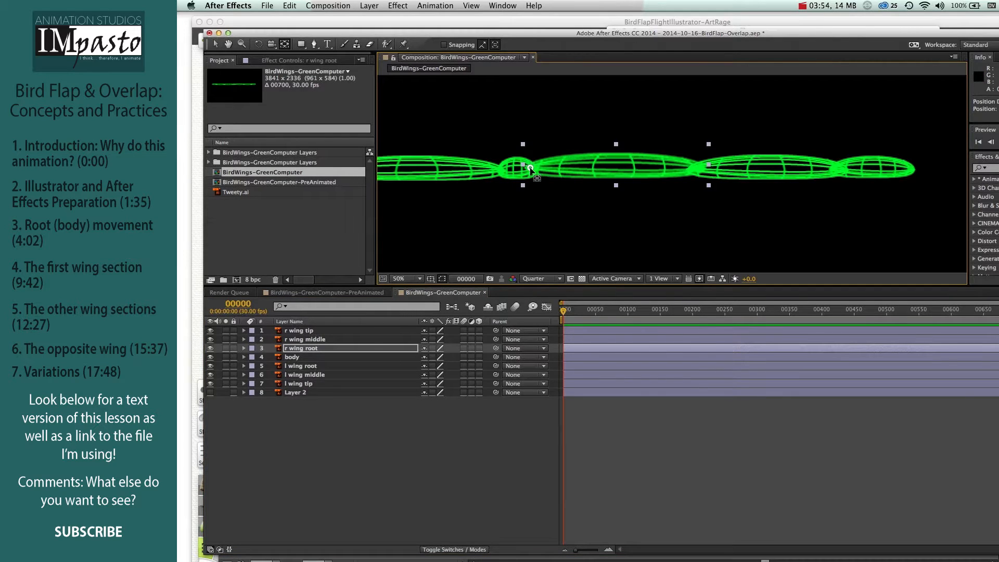
left_click(743, 166)
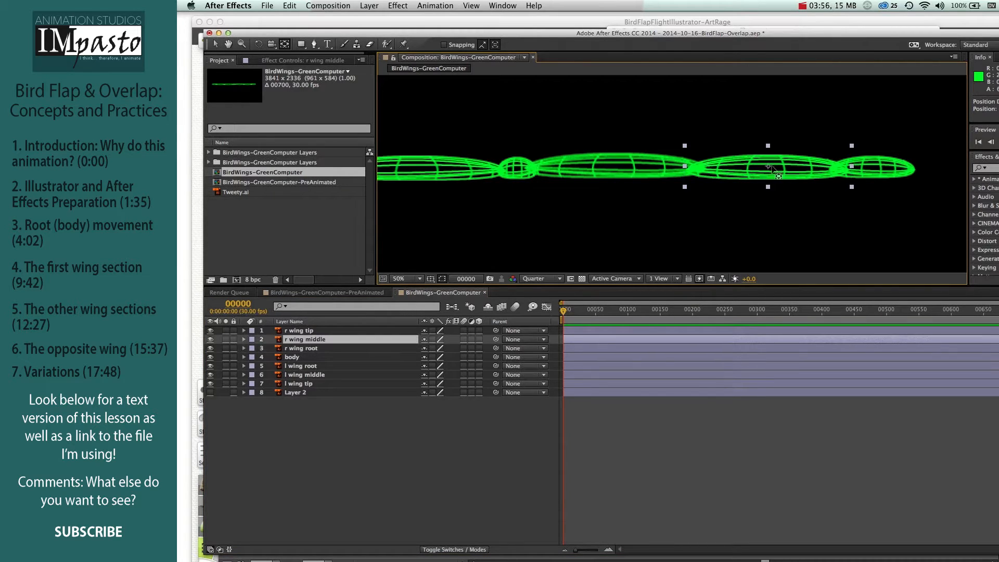
left_click(860, 174)
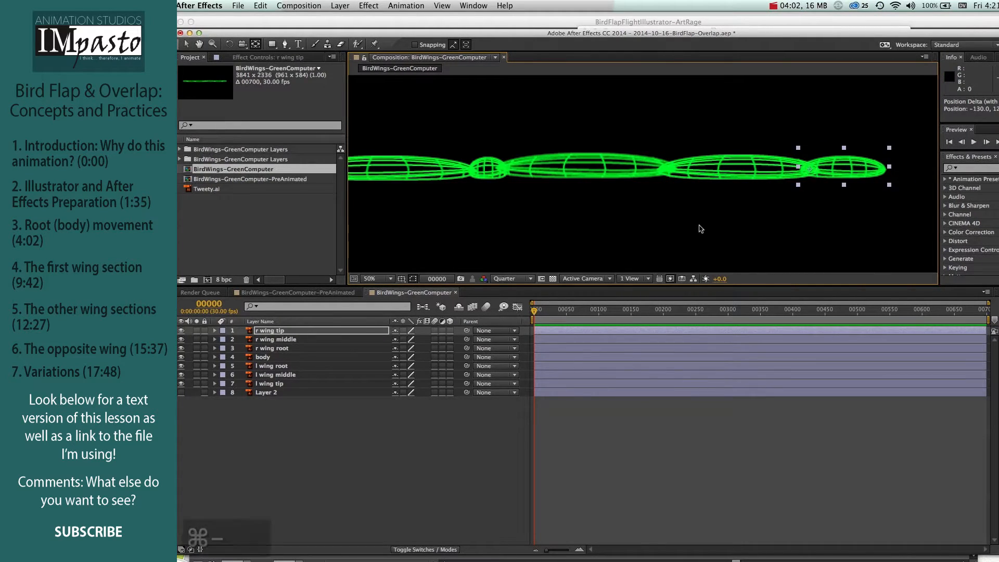
Step: Parent both the l wing root and r wing root layers to the body layer
key("super+minus")
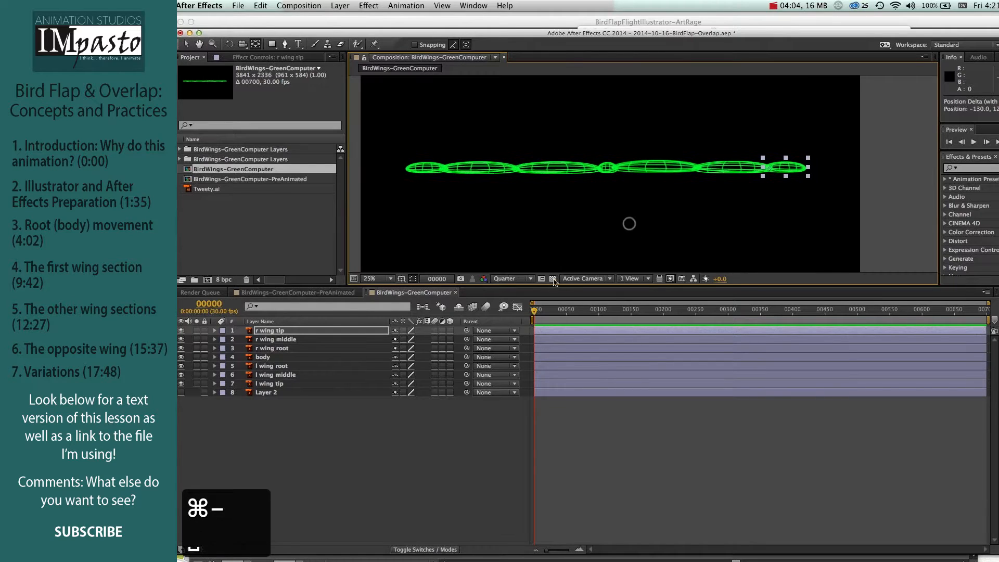
left_click(280, 366)
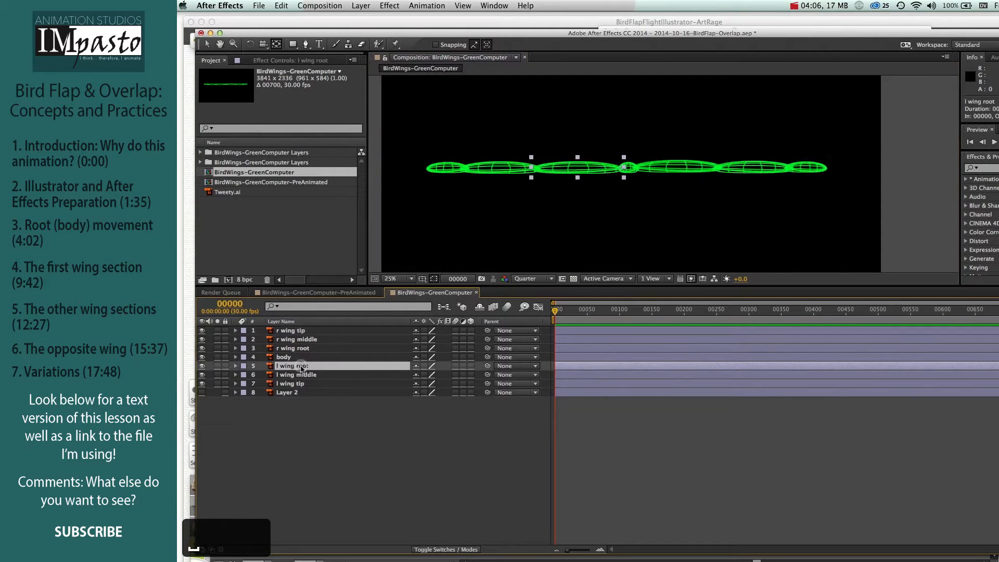
left_click(299, 348, "super")
left_click_drag(487, 348, 450, 356)
Step: Parent r wing middle to r wing root, and r wing tip to r wing middle
left_click(296, 341)
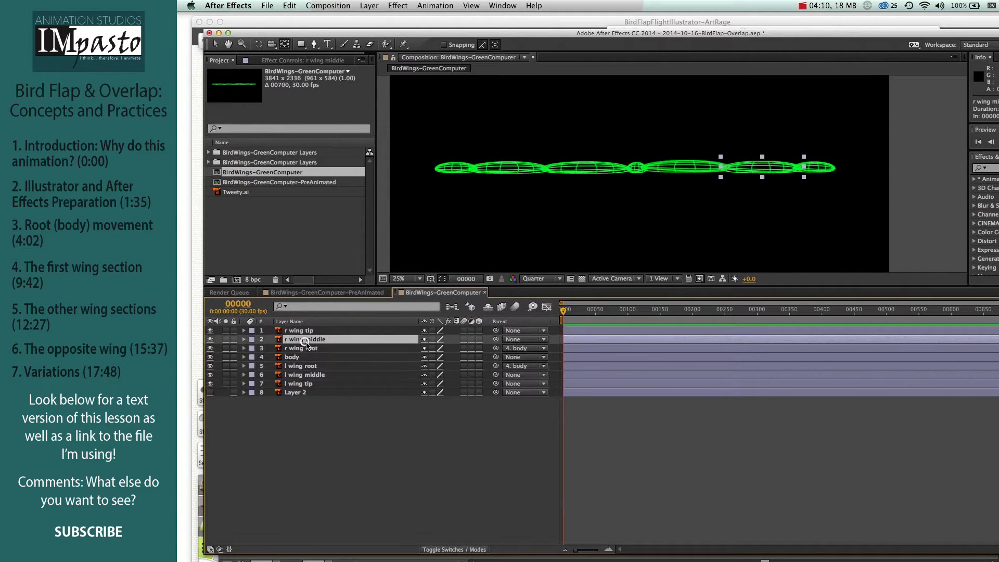
left_click_drag(495, 340, 317, 349)
left_click(312, 330)
left_click_drag(497, 333, 307, 340)
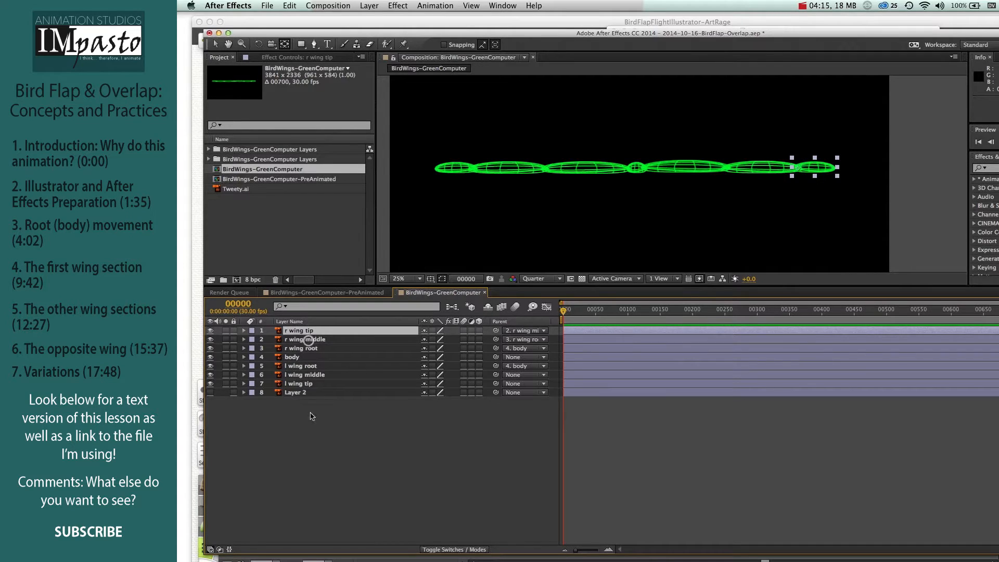
Step: Parent l wing tip to l wing middle and l wing middle to l wing root, and return to the Selection tool
left_click(309, 385)
left_click_drag(496, 384, 320, 375)
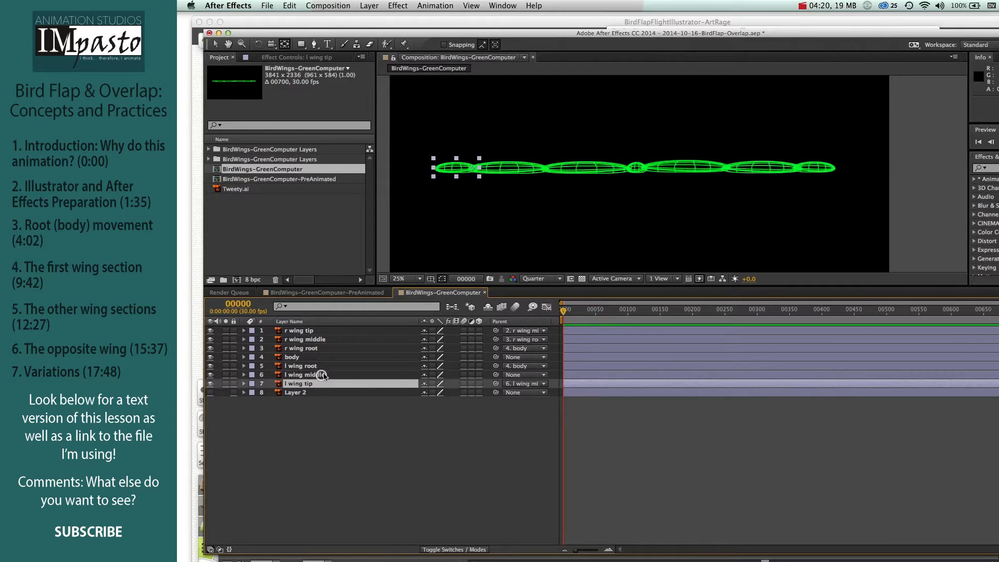
left_click(312, 375)
left_click_drag(496, 374, 318, 367)
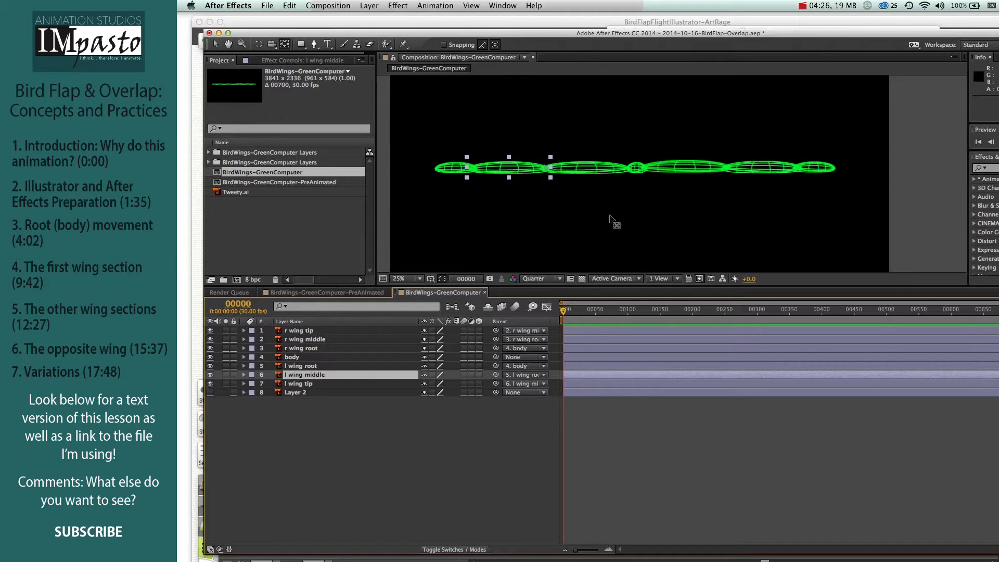
key("v")
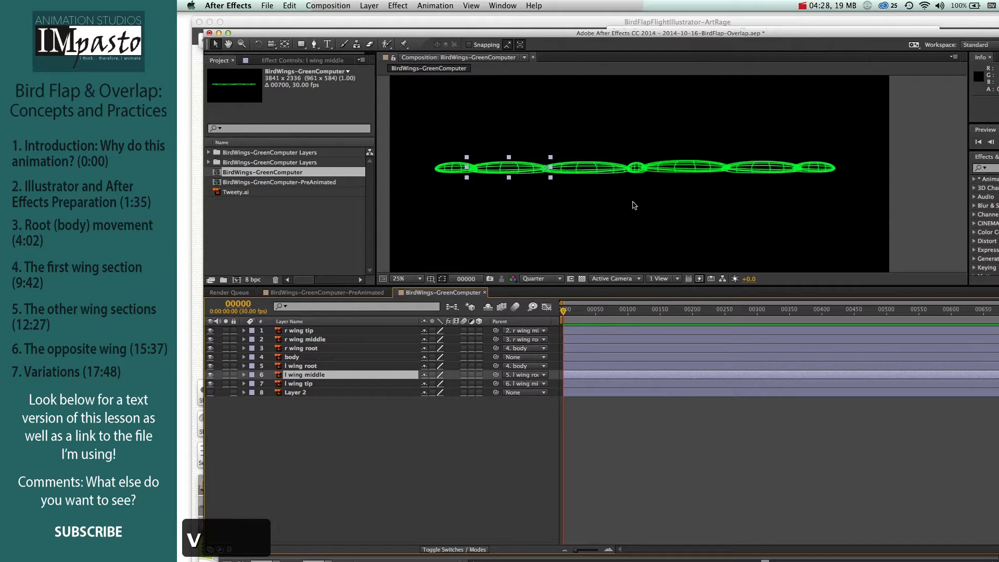
Step: Test the parenting by moving the body in the composition, and undo the move
left_click_drag(635, 168, 616, 158)
key("super+z")
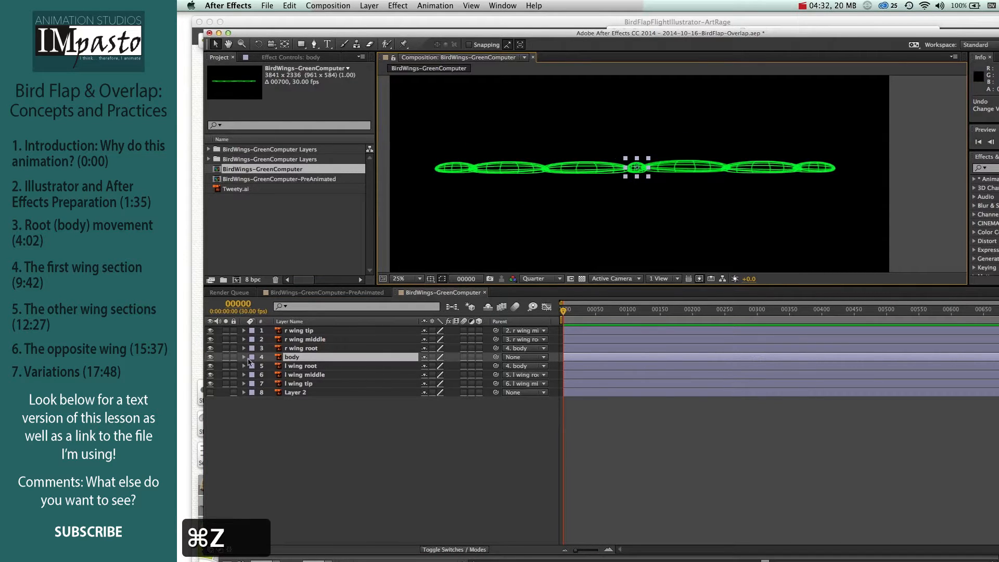
Step: Show the body layer's Position in the Graph Editor and separate it into X and Y dimensions
left_click(245, 357)
left_click(253, 367)
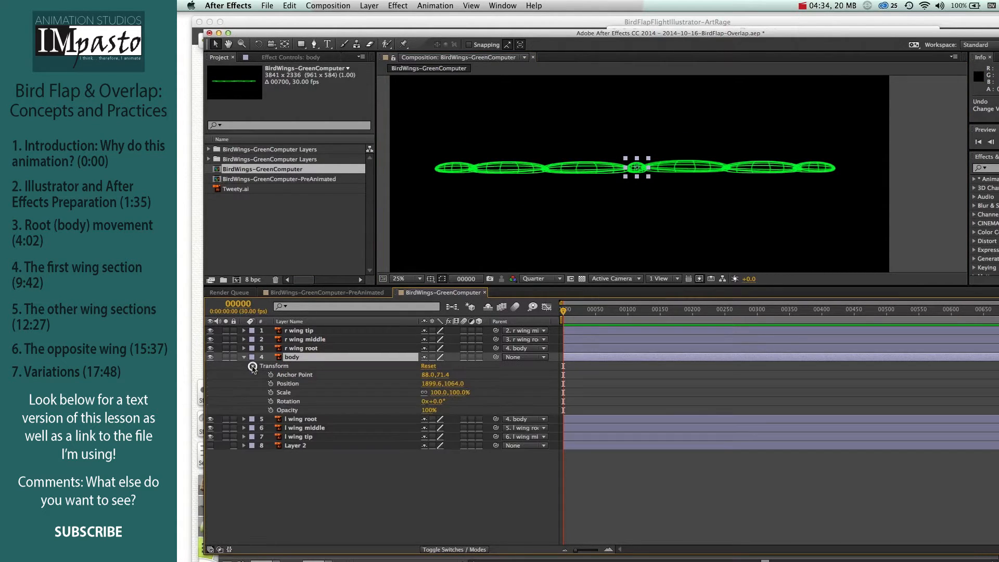
left_click(295, 385)
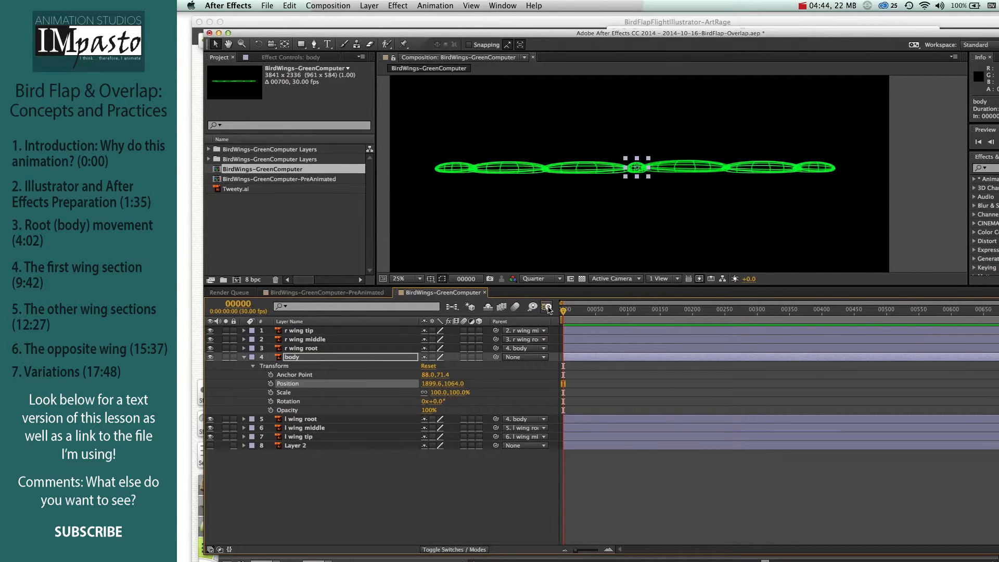
key("shift+F3")
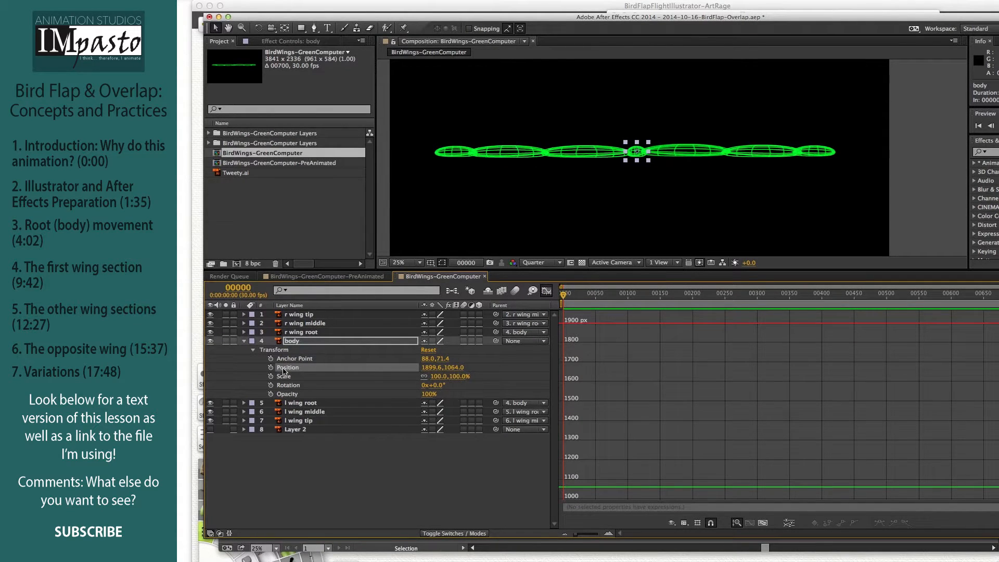
right_click(283, 367)
left_click(309, 387)
left_click(322, 481)
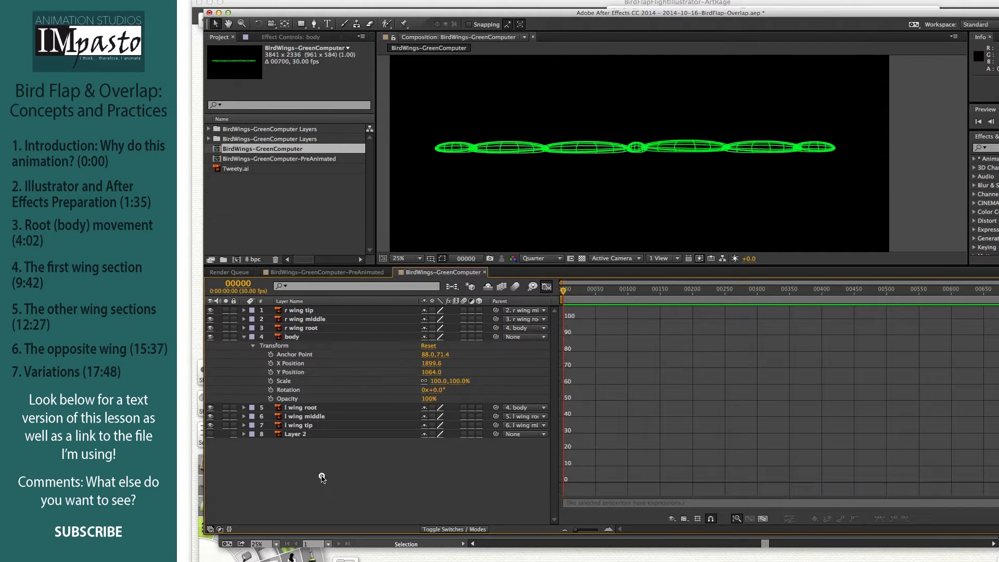
Step: Set the body's Y Position to 1030 at frame 0 and turn on keyframing for it
left_click(297, 373)
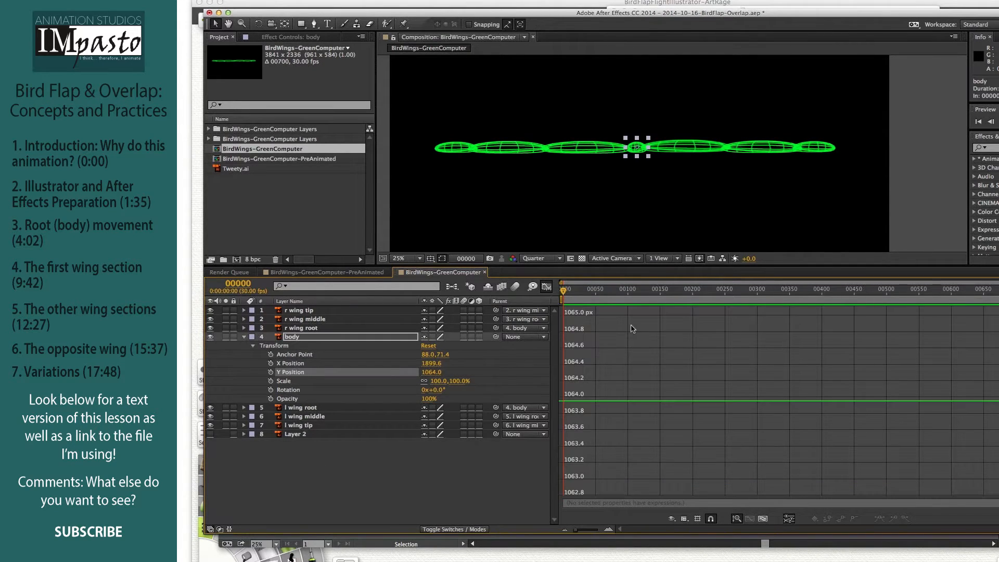
left_click(564, 290)
key("super+minus")
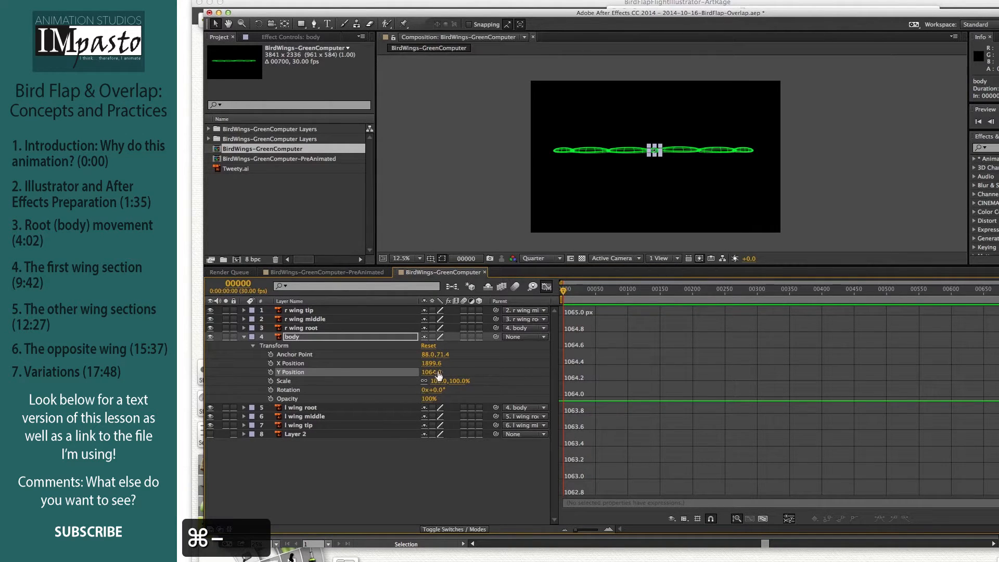
left_click_drag(434, 371, 418, 371)
left_click(270, 372)
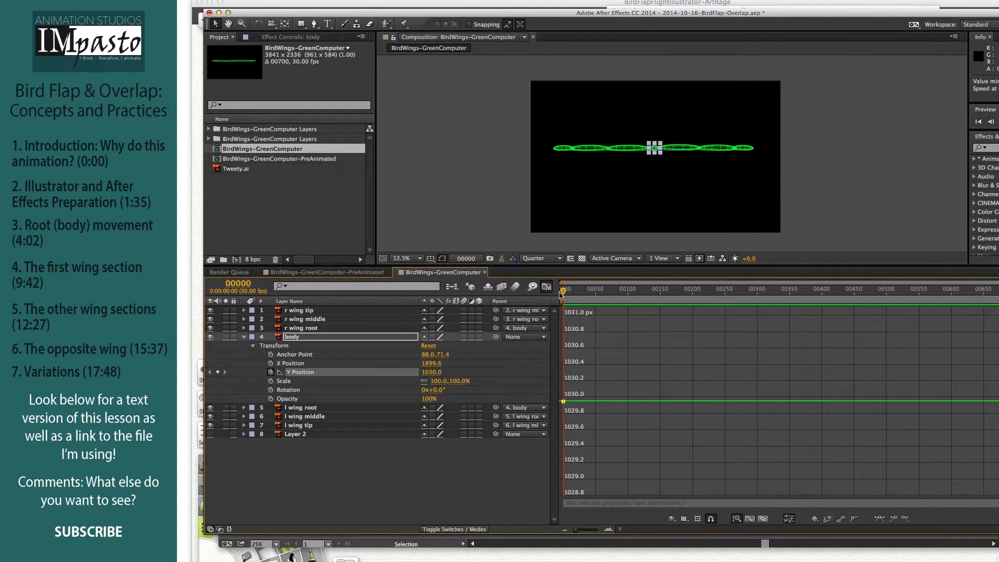
Step: Add a Y Position keyframe for the body at frame 20 and set its value to 1083
mouse_move(564, 293)
left_mouse_down()
mouse_move(578, 293)
mouse_move(552, 293)
mouse_move(578, 295)
left_mouse_up()
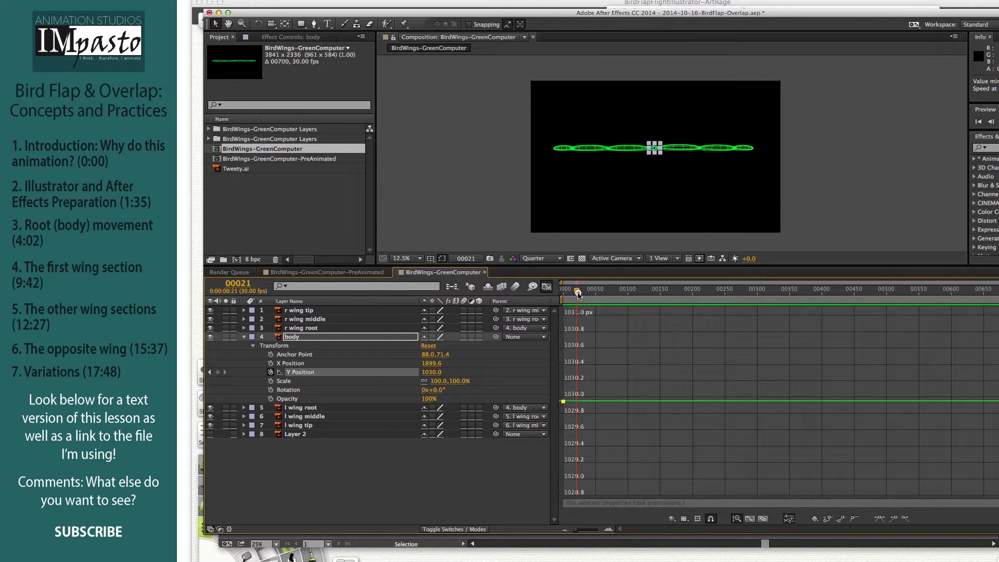
left_click_drag(577, 294, 577, 294)
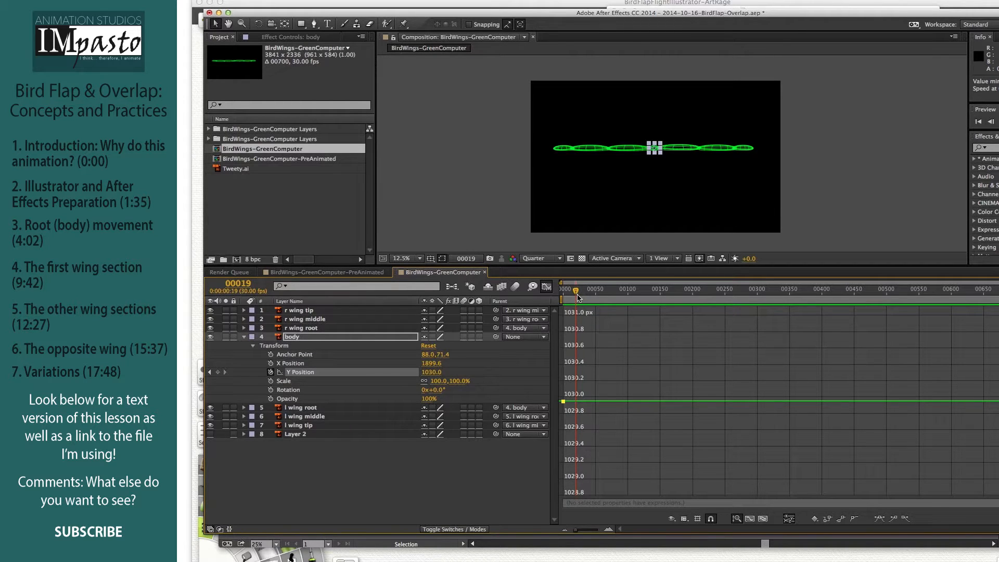
key("super+Right")
key("super+k")
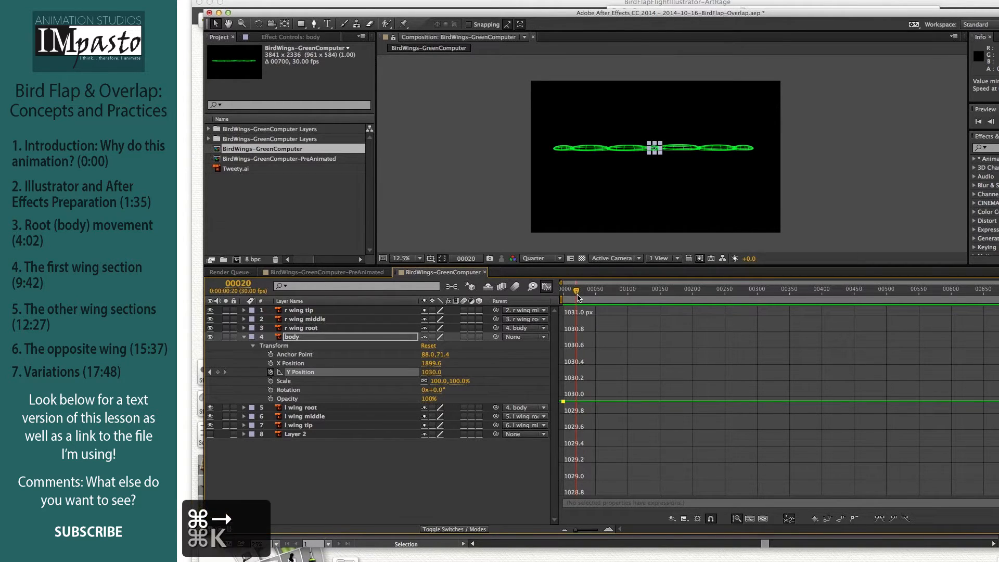
key("Escape")
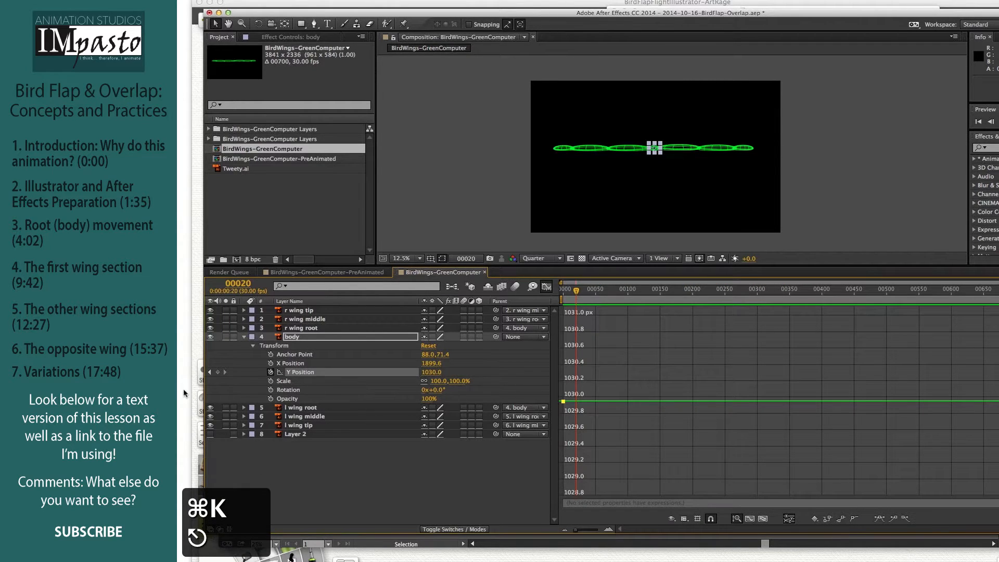
left_click(218, 372)
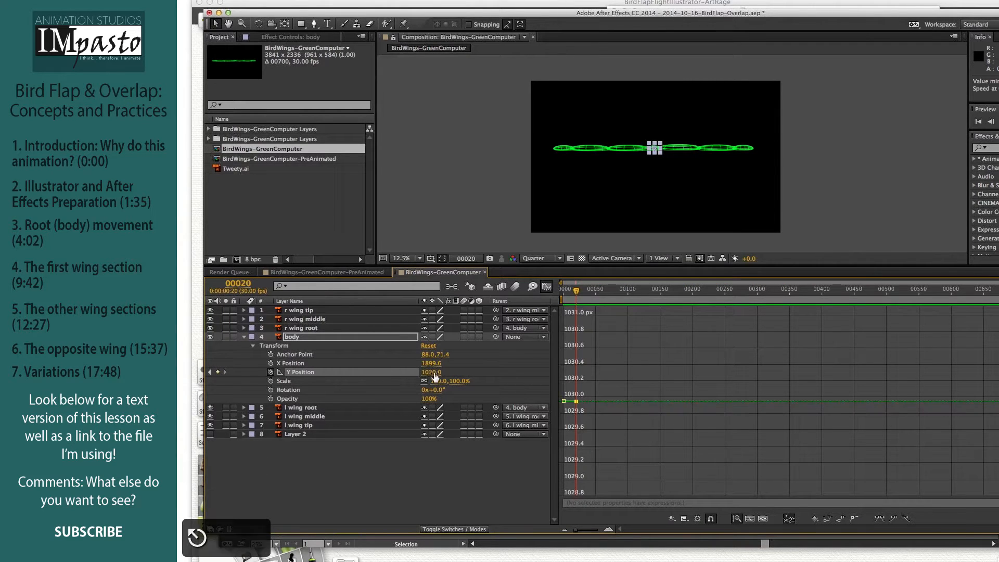
left_click_drag(436, 371, 461, 372)
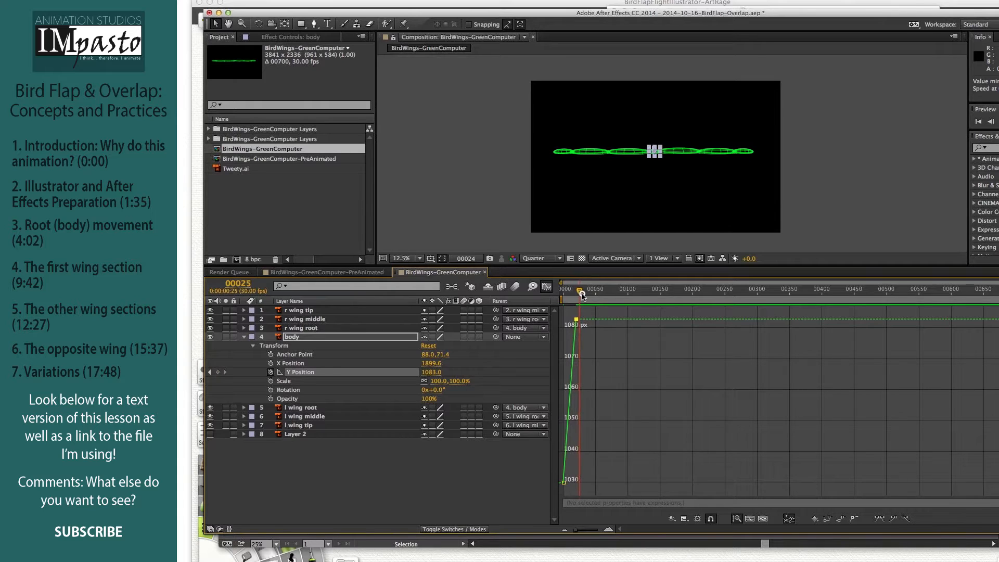
Step: Add a body Y Position keyframe at frame 30 with a value of 1030, matching the first keyframe
left_click_drag(584, 297, 585, 295)
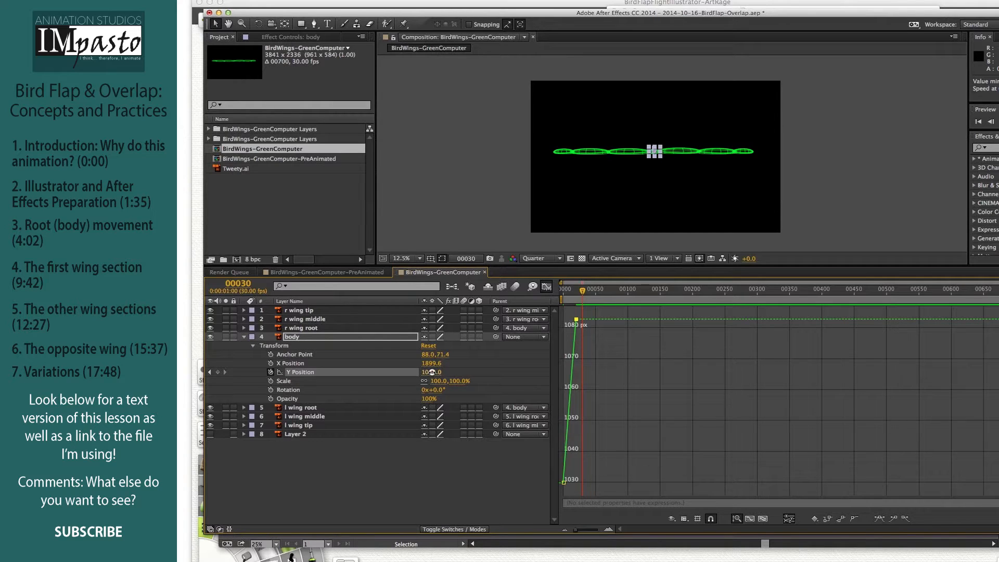
left_click_drag(430, 372, 409, 376)
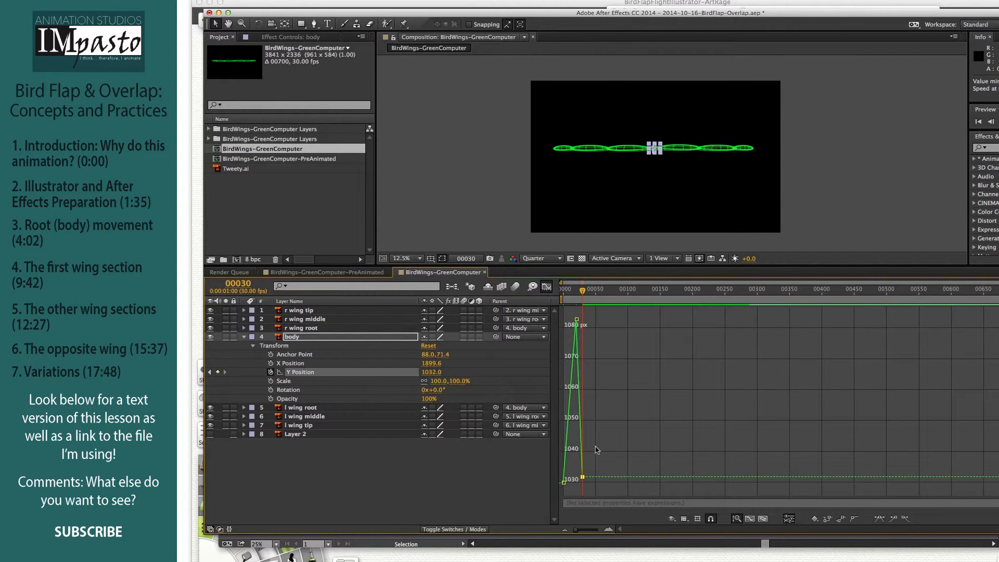
left_click_drag(583, 468, 583, 473)
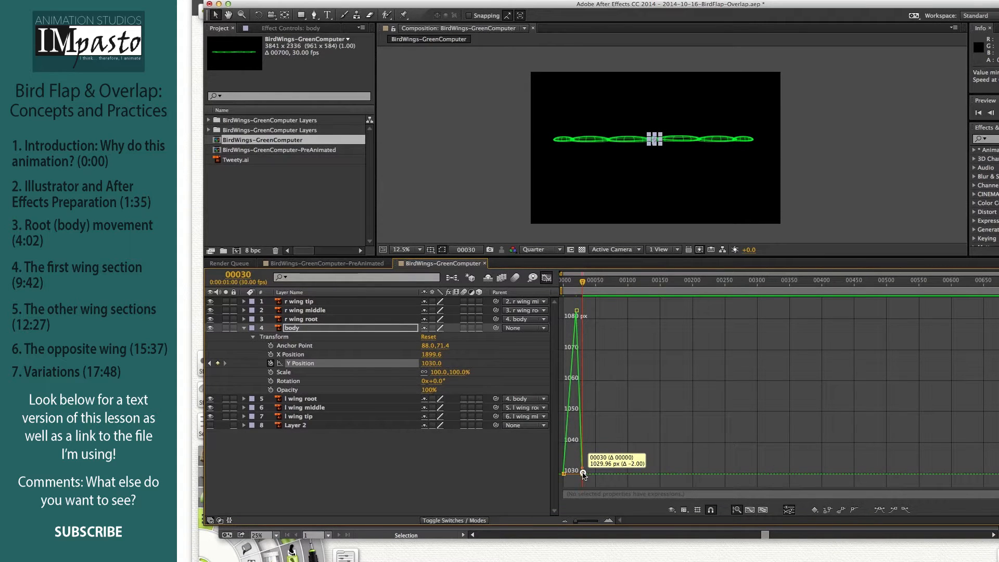
left_click(629, 379)
Step: Apply Easy Ease to all three of the body's Y Position keyframes
left_click_drag(581, 288, 554, 296)
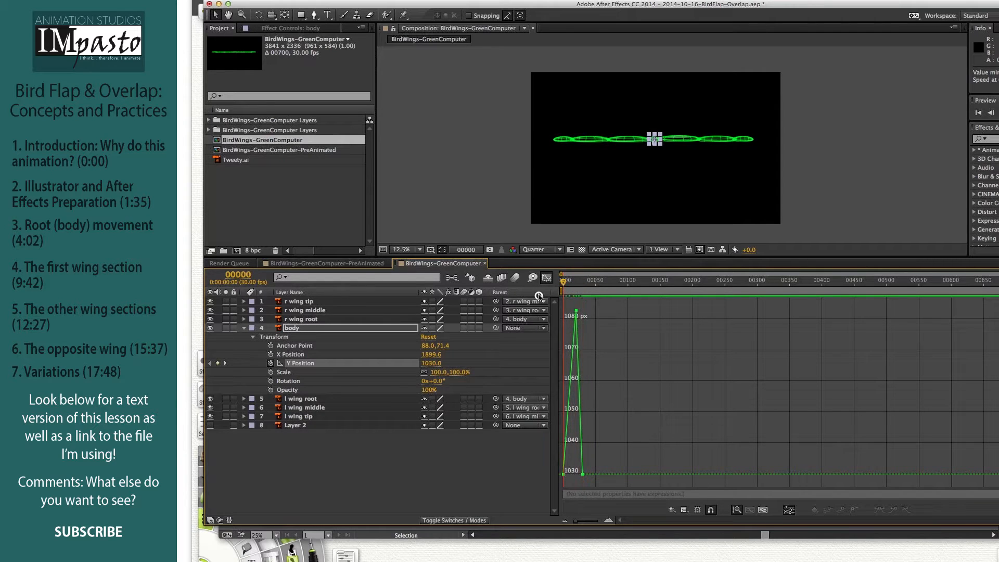
left_click_drag(638, 303, 533, 484)
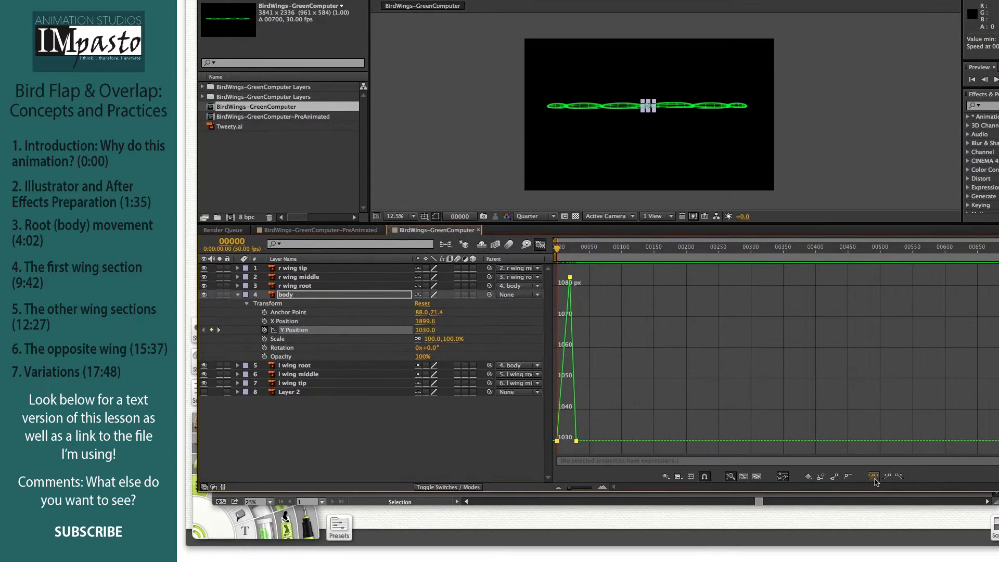
left_click(875, 477)
left_click(624, 385)
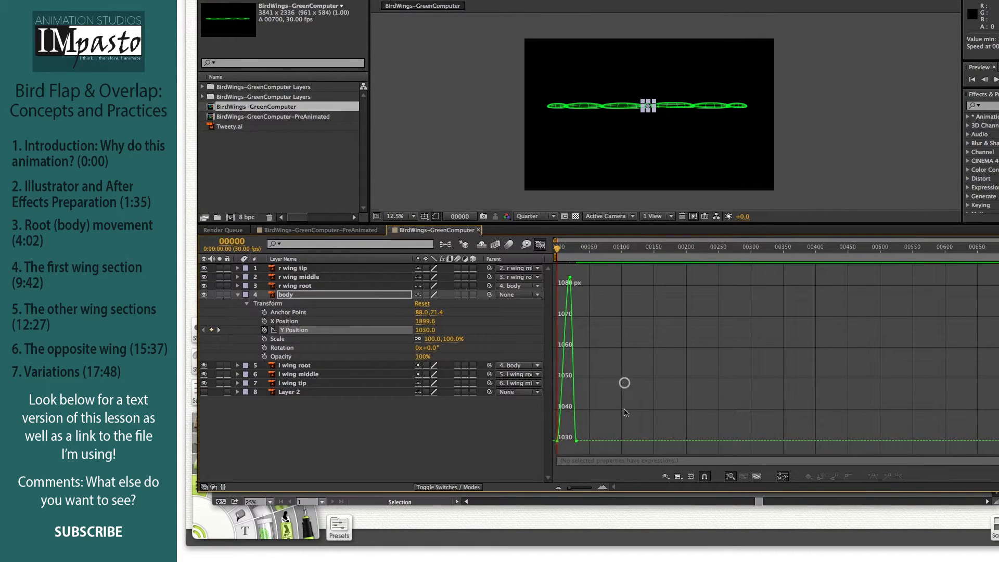
Step: Preview the body's up-and-down movement several times from frame 0 to check its timing
left_click_drag(575, 491, 587, 493)
key("space")
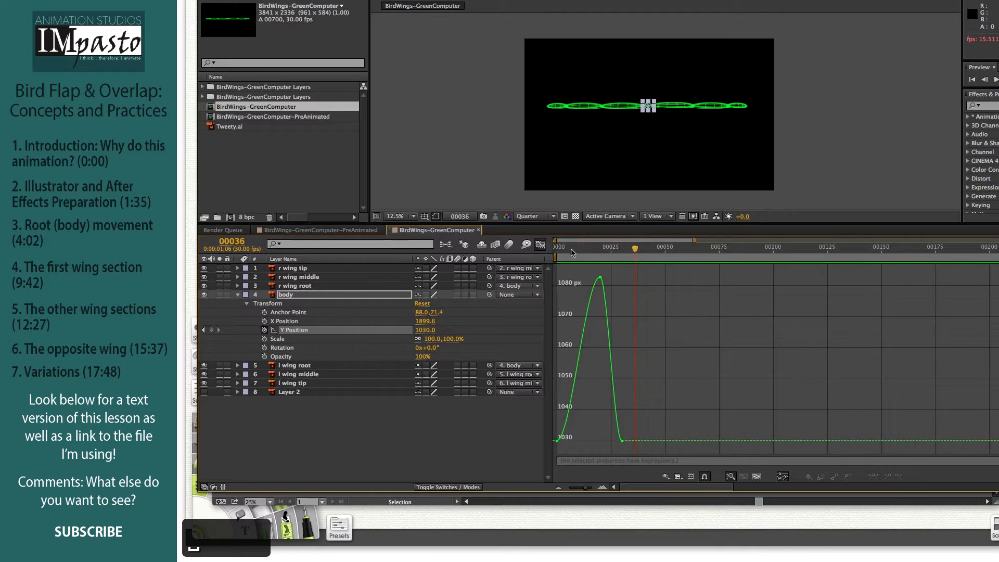
left_click(474, 165)
left_click_drag(573, 250, 537, 253)
key("space")
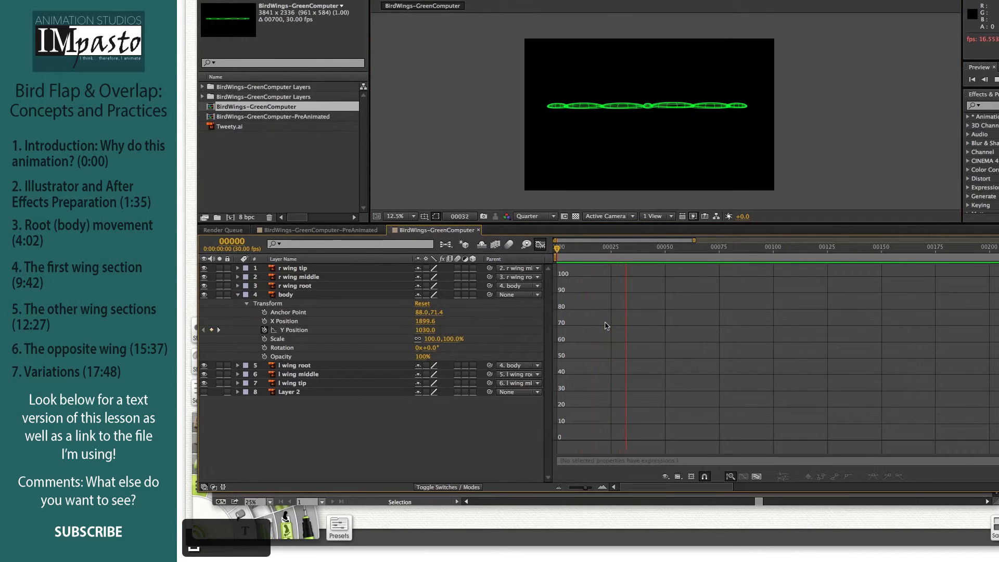
key("space")
left_click_drag(563, 249, 513, 251)
key("space")
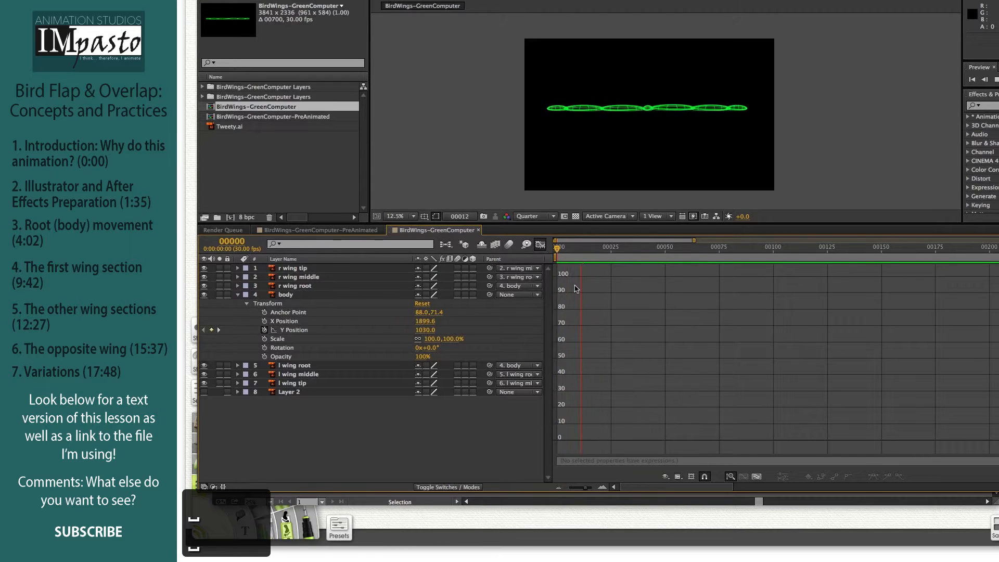
key("space")
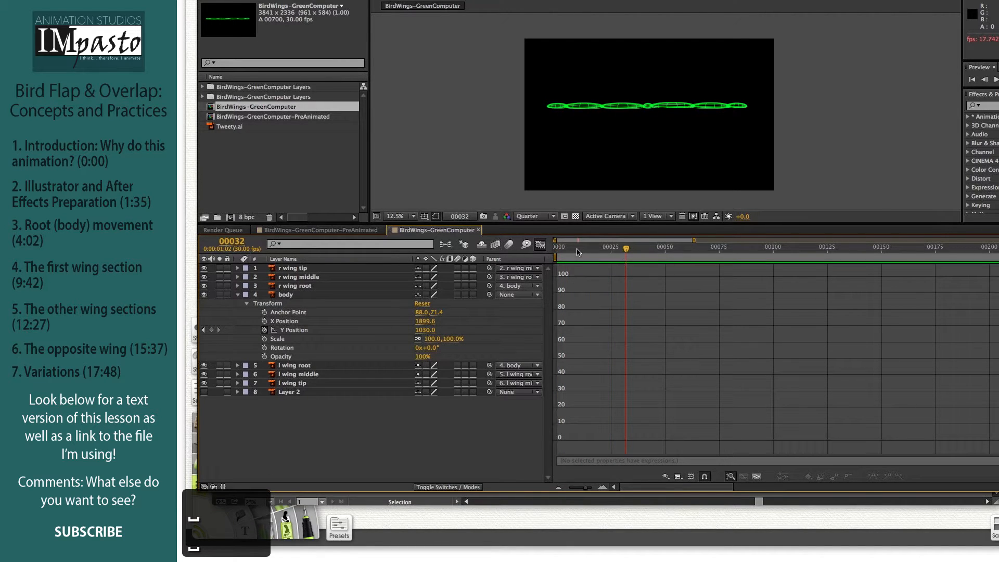
key("super+equal")
left_click_drag(573, 248, 546, 253)
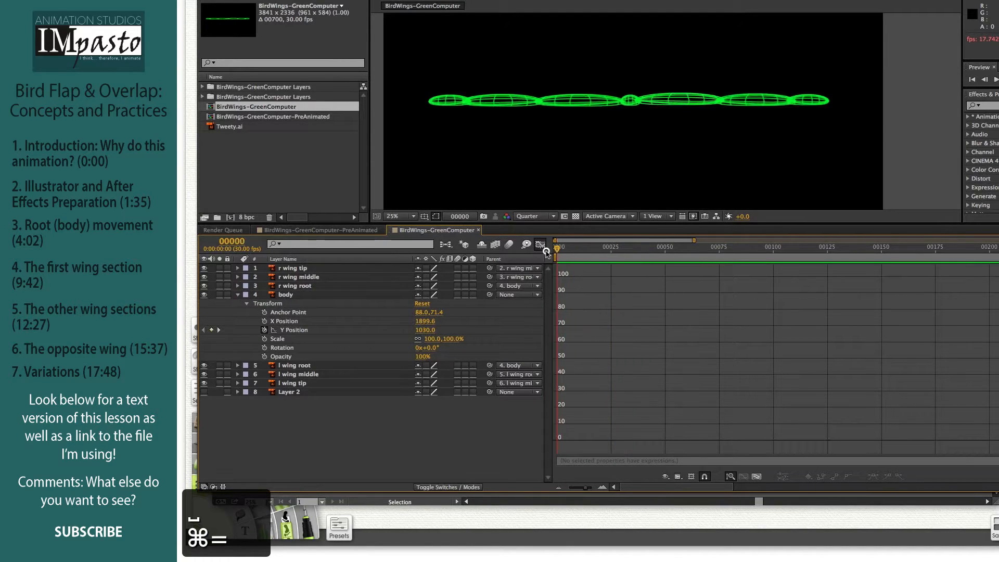
key("space")
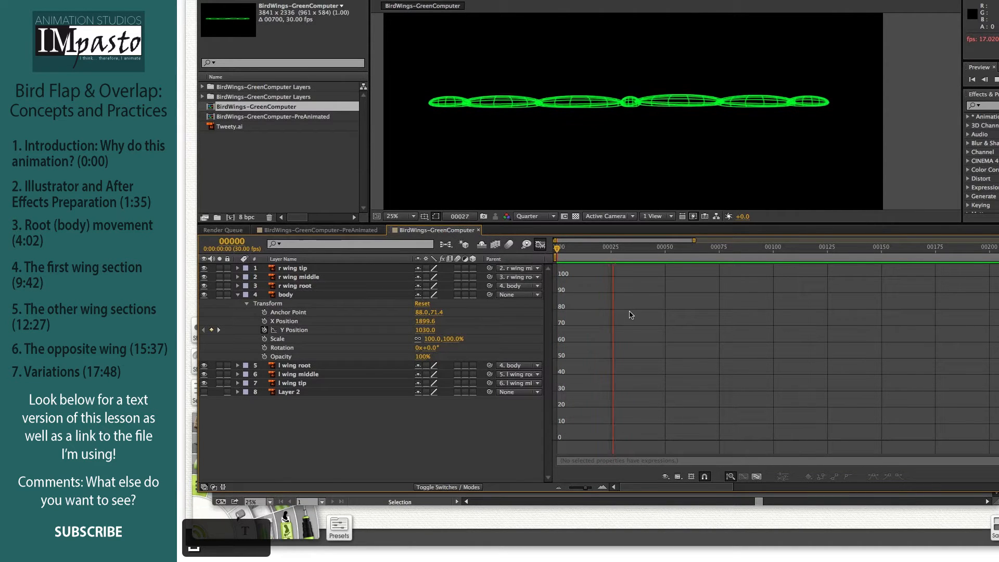
left_click(589, 247)
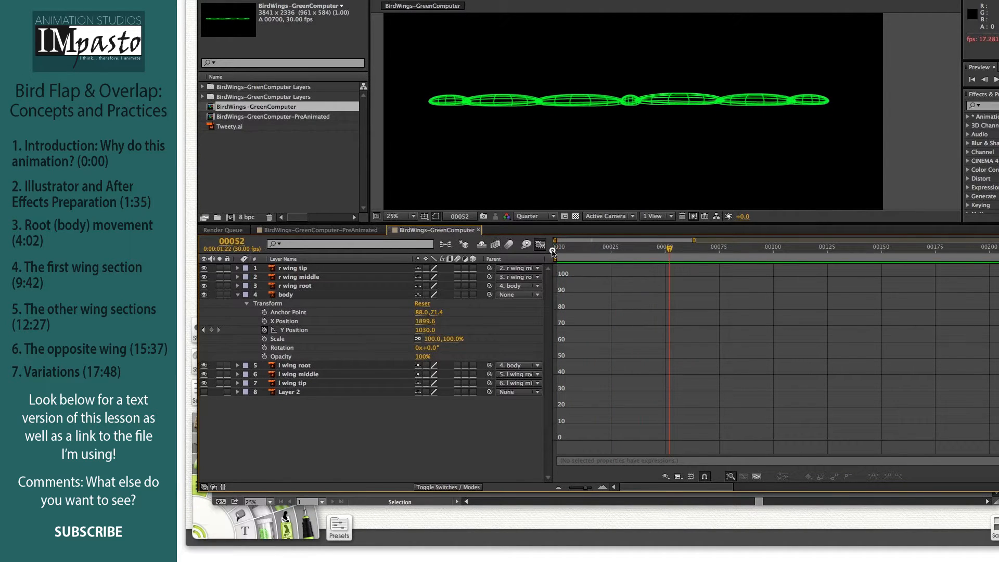
left_click_drag(568, 248, 545, 248)
key("space")
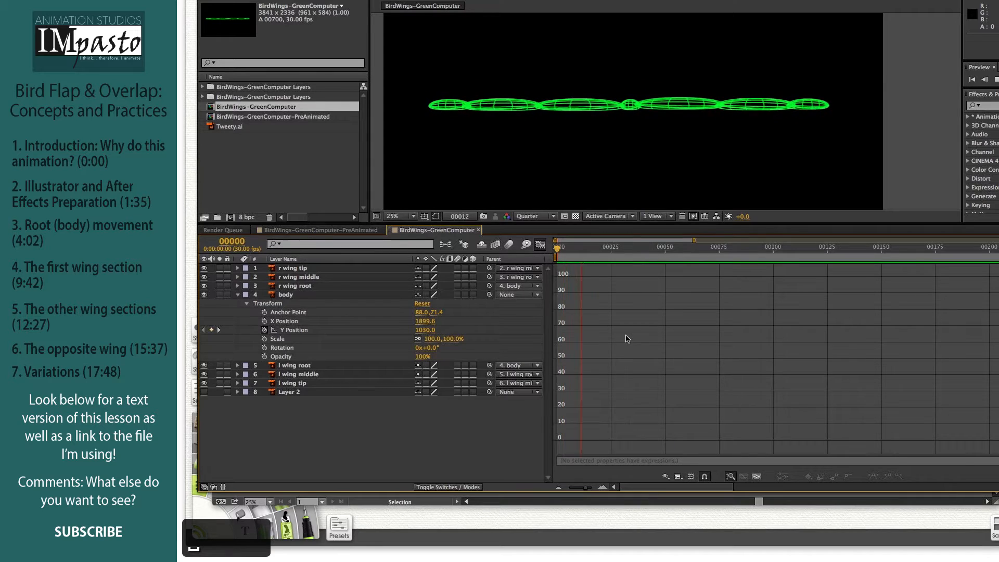
key("space")
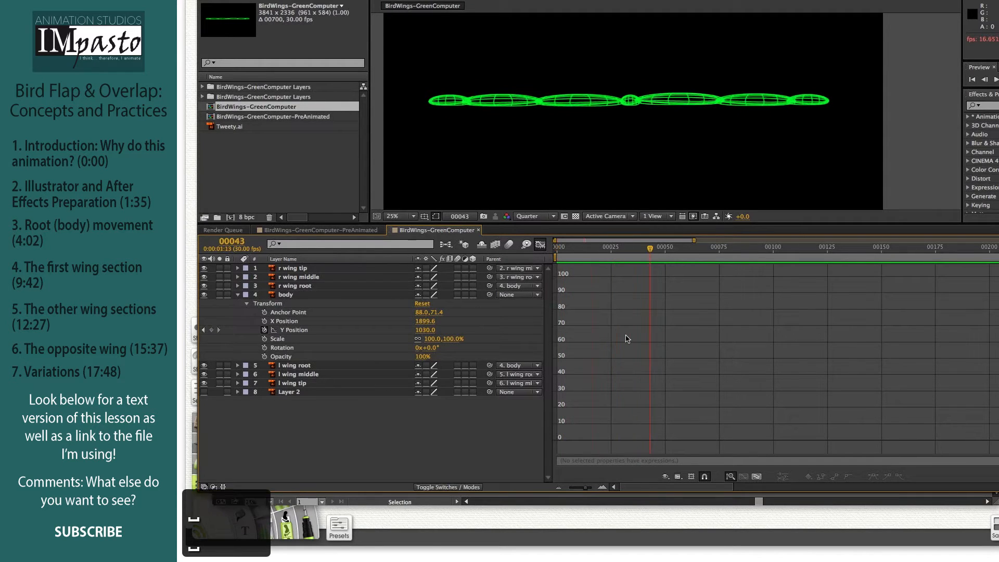
key("super+minus")
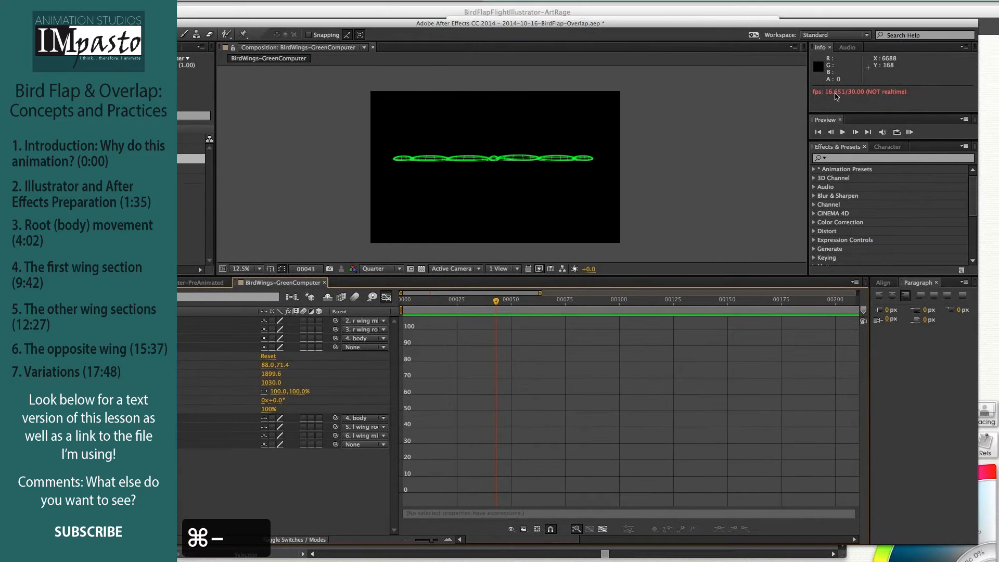
Step: Copy the body's Y Position keyframes at frames 20 and 30
left_click_drag(434, 301, 383, 307)
left_click(300, 382)
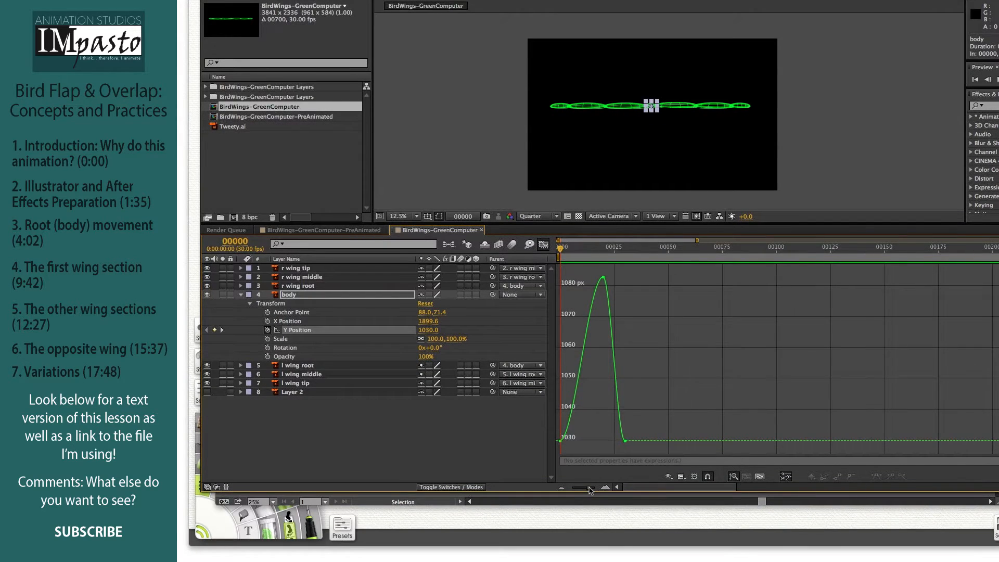
left_click_drag(591, 490, 586, 487)
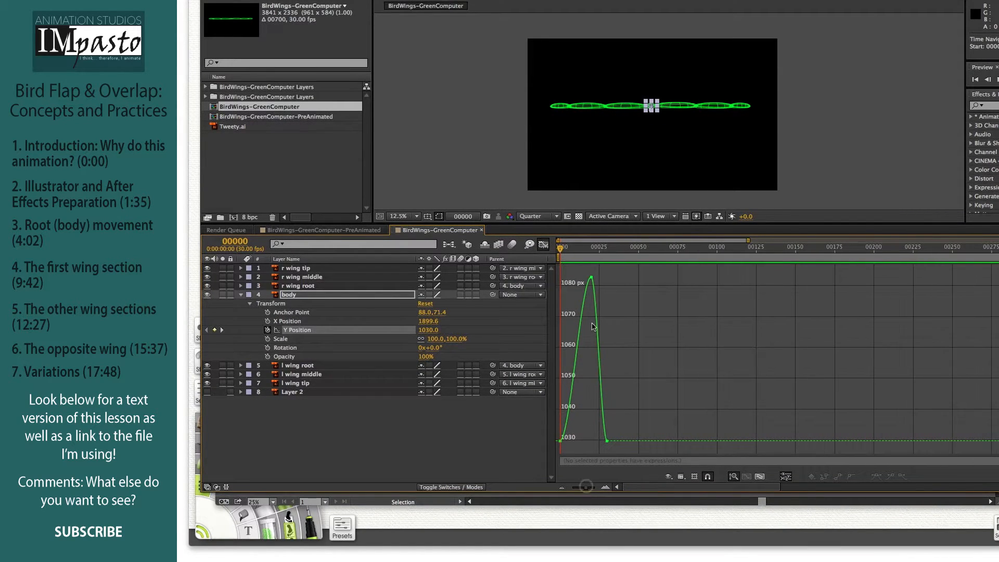
left_click_drag(585, 271, 620, 448)
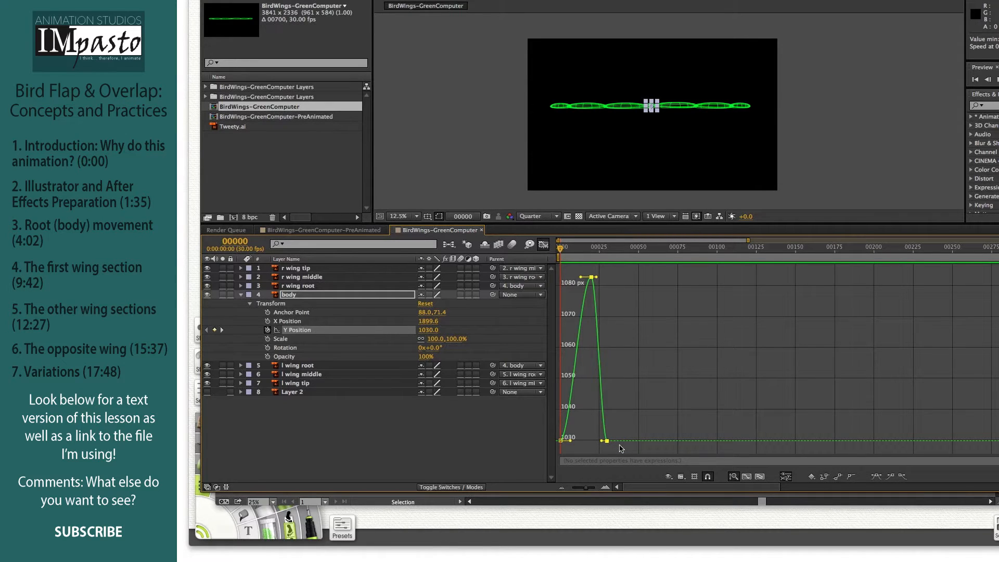
key("super+c")
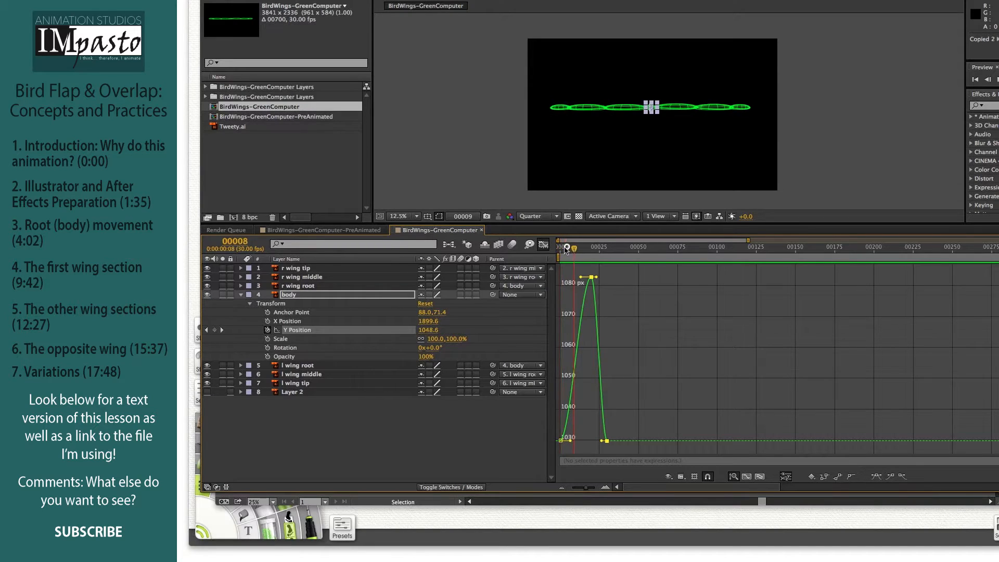
Step: Paste the copied keyframes starting at frame 50 and repeat the up-and-down cycle out to about frame 480
left_click_drag(560, 244, 608, 247)
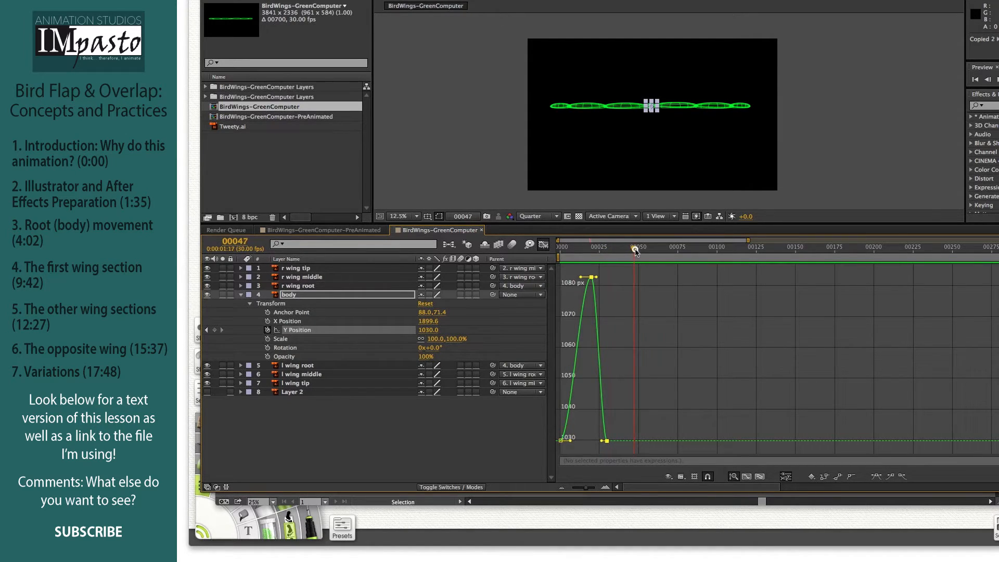
left_click_drag(638, 250, 639, 251)
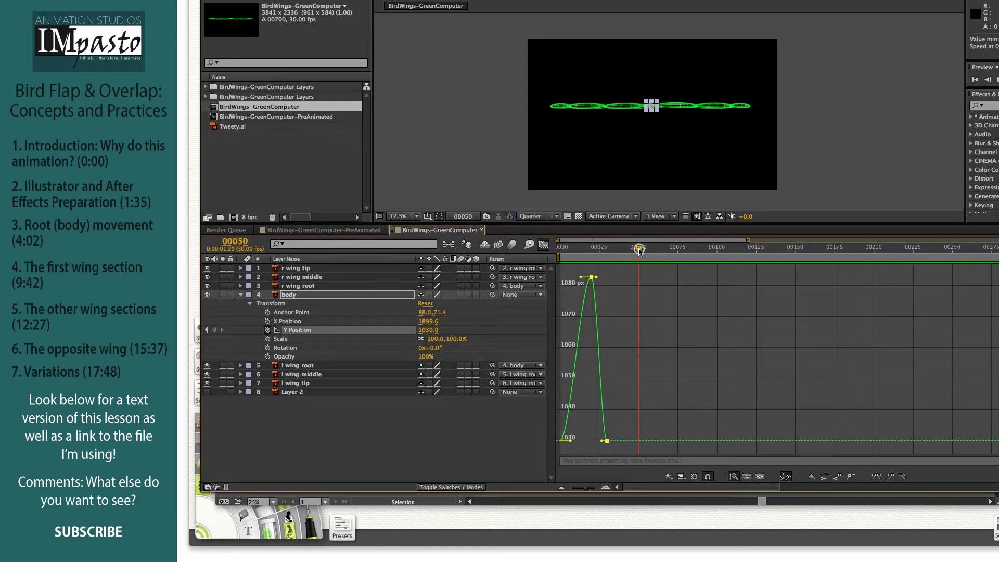
key("super+v")
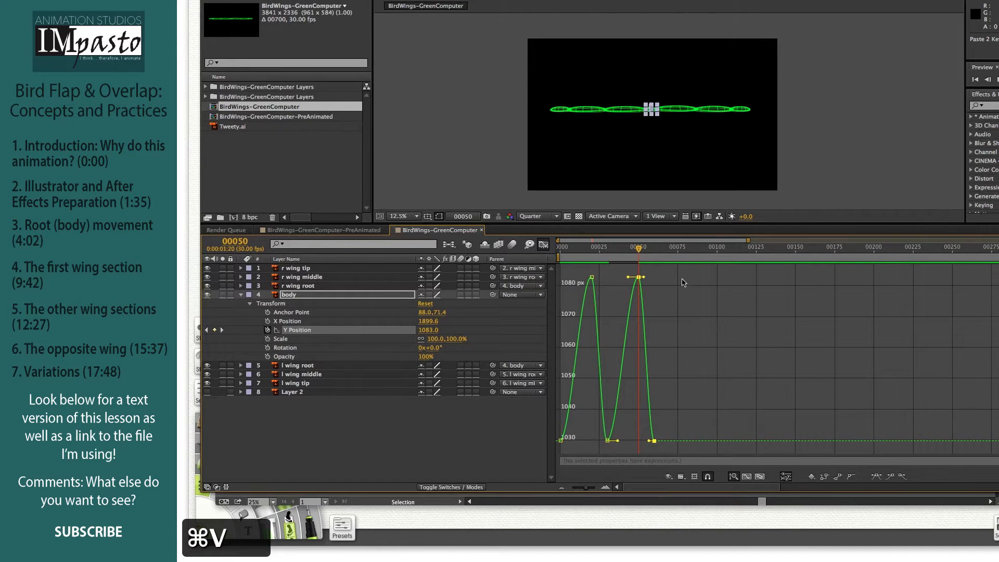
key("super+v")
key("super+v")
key("super+v")
key("super+v")
key("super+v")
key("super+v")
key("super+v")
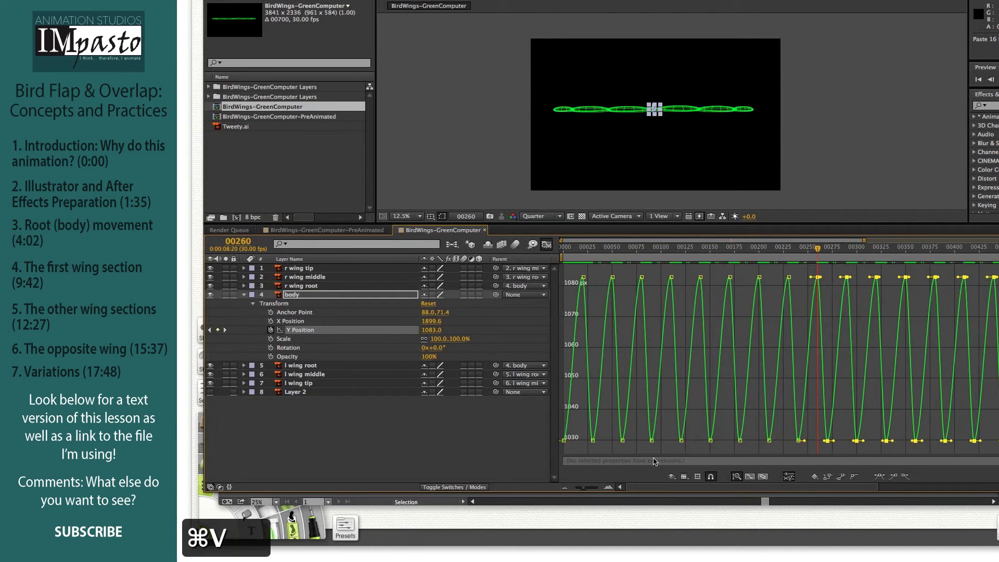
Step: Shorten the work area to end at frame 467 and render the composition from the render queue
left_click_drag(581, 489, 577, 489)
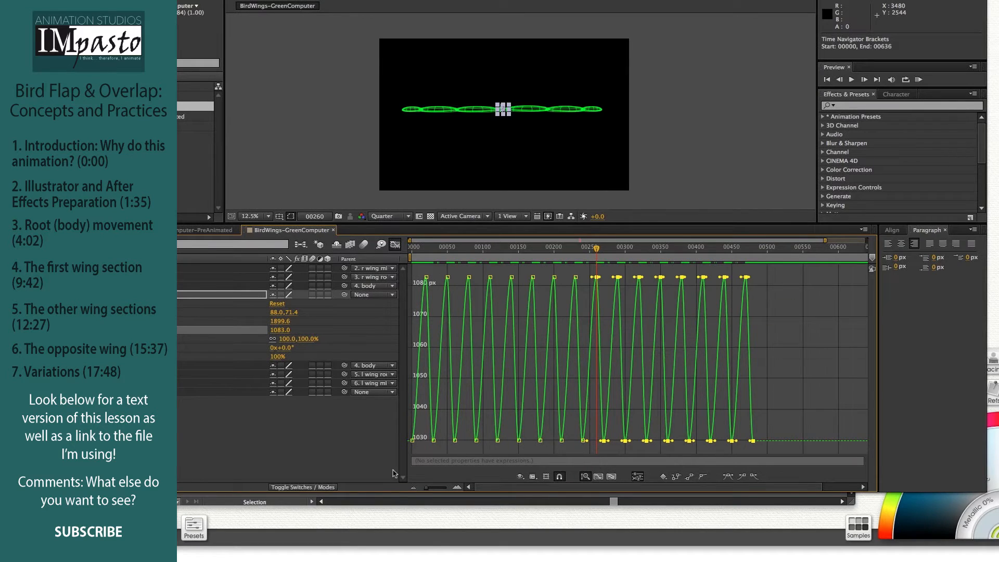
left_click_drag(429, 493, 424, 491)
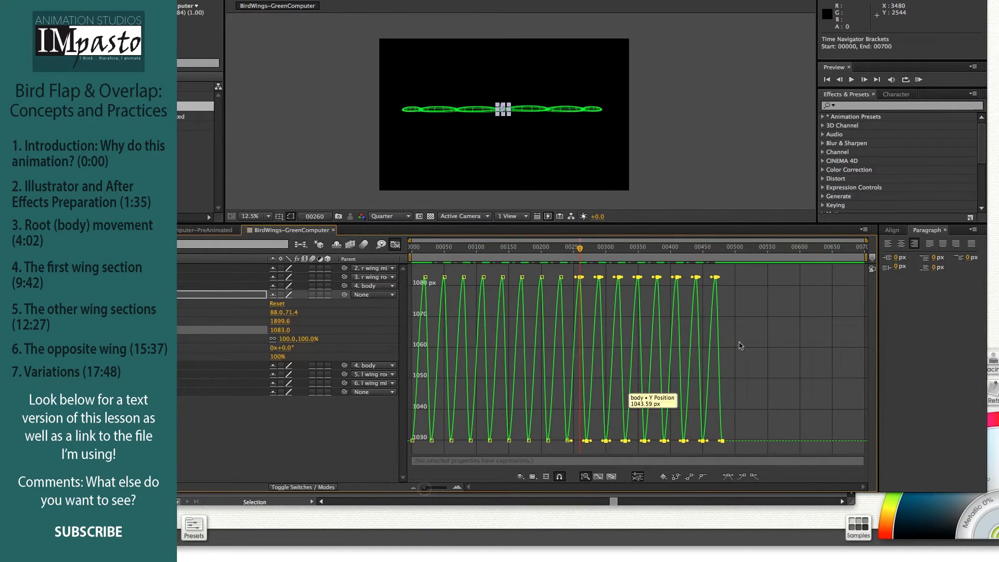
left_click_drag(854, 257, 700, 261)
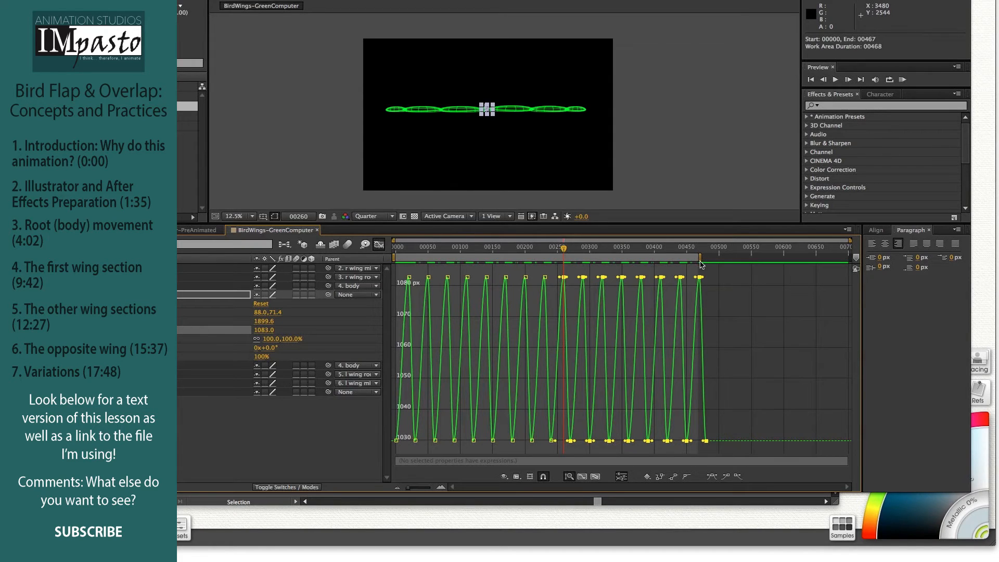
key("ctrl+super+m")
key("Return")
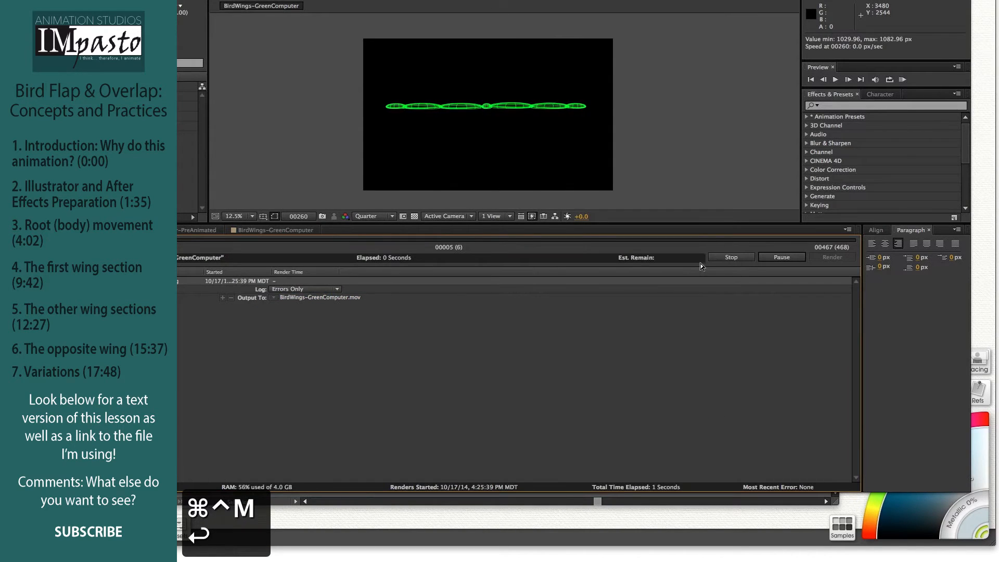
Step: Switch to Finder, play BirdWings-GreenComputer.mov from the Desktop to check the body's timing, and close the movie
key("super+Tab")
left_click(623, 214)
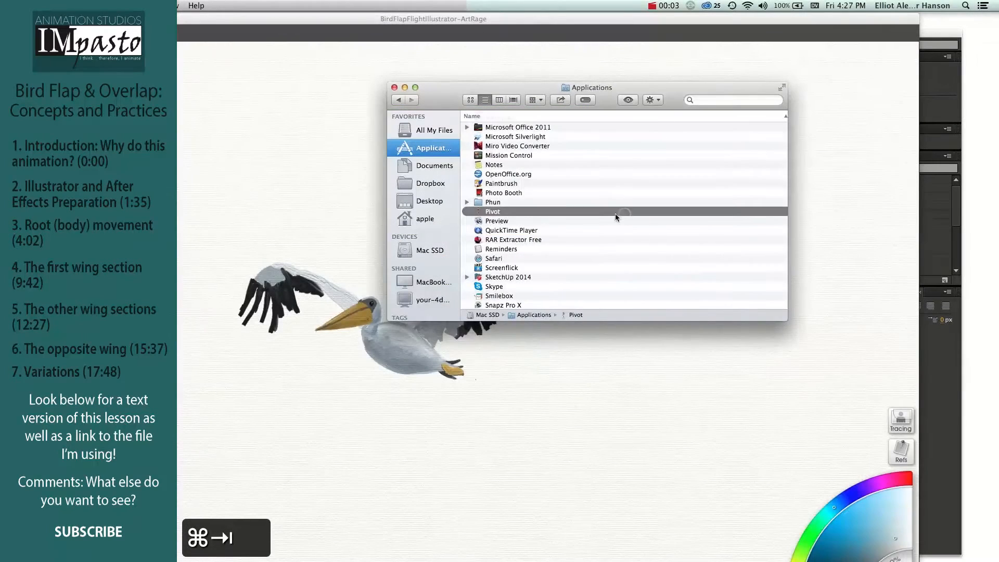
left_click(423, 202)
key("F11")
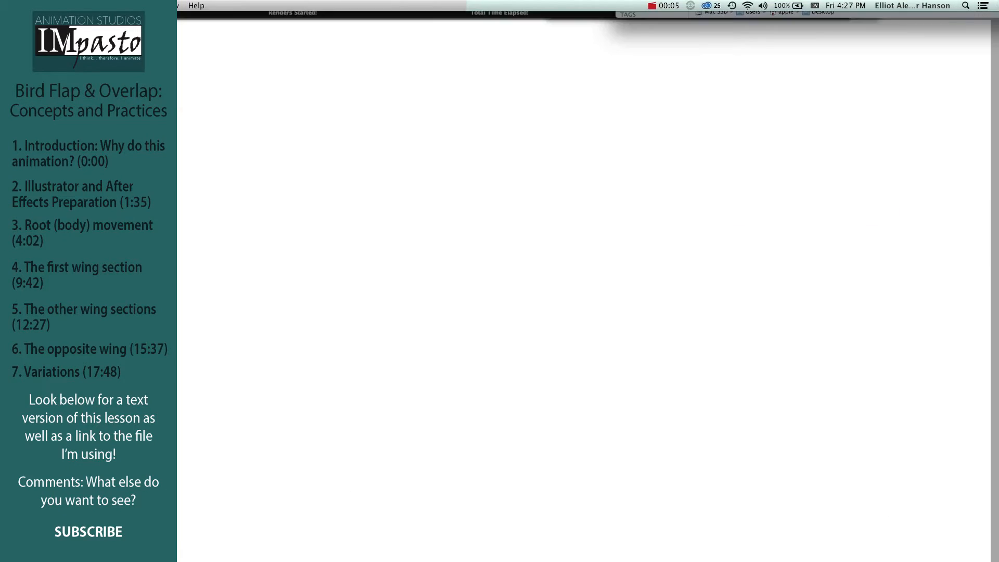
key("F11")
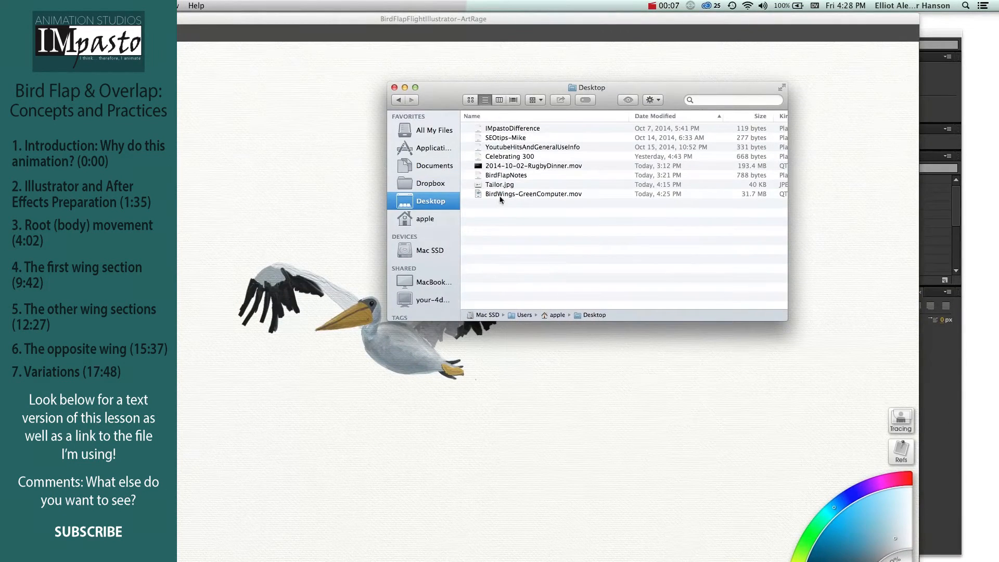
left_click(536, 164)
left_click(504, 195)
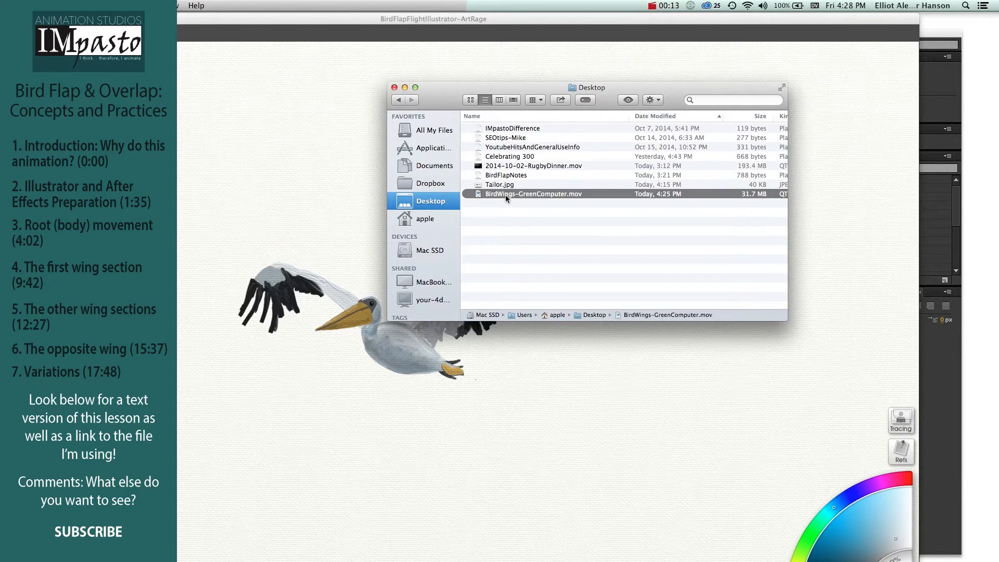
double_click(505, 195)
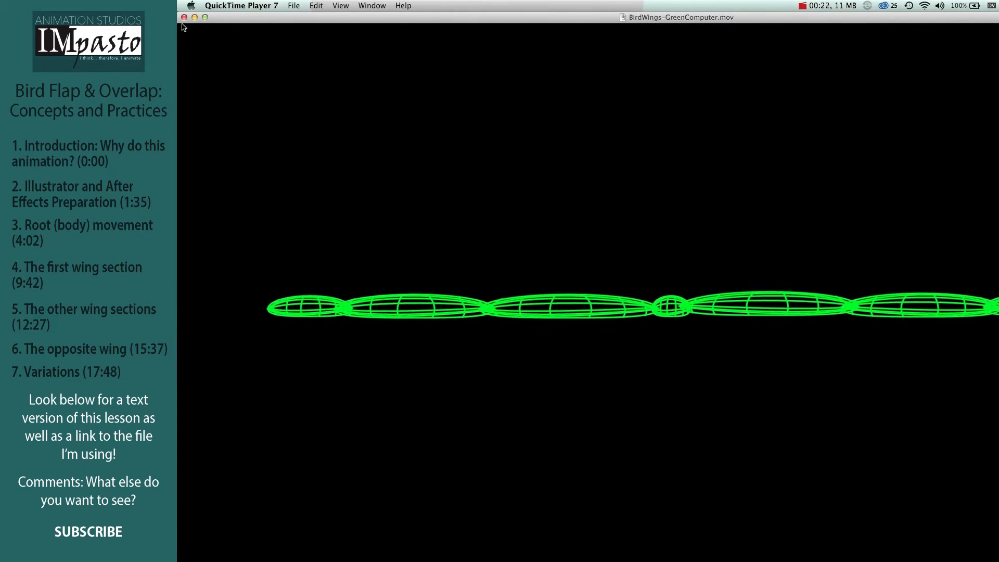
left_click(185, 18)
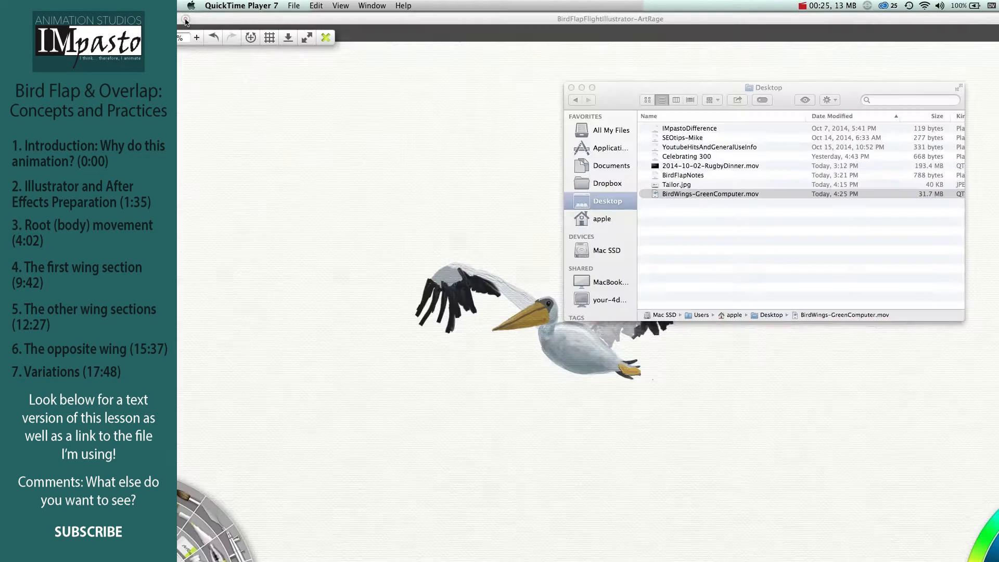
Step: Switch to After Effects and stretch all the body's Y Position keyframes in the graph so the last one falls at about frame 610
key("super+Tab")
key("super+Tab")
key("super+Tab")
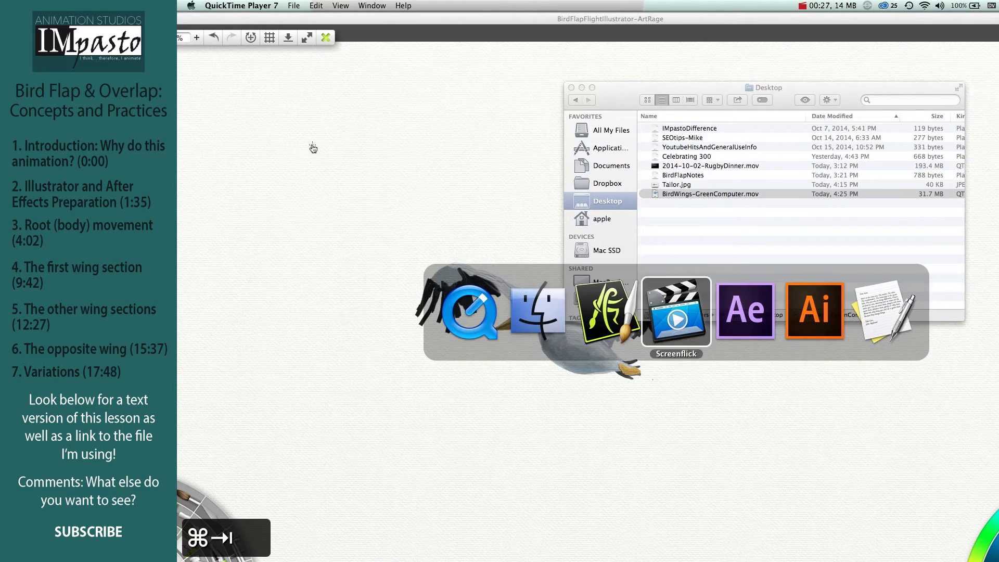
key("super+Tab")
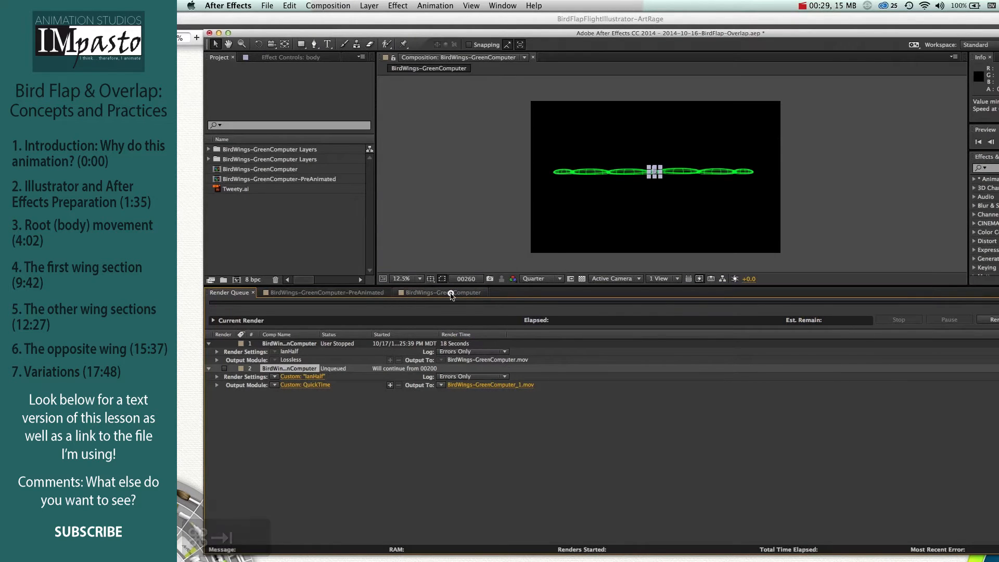
left_click(451, 293)
left_click_drag(814, 332, 386, 542)
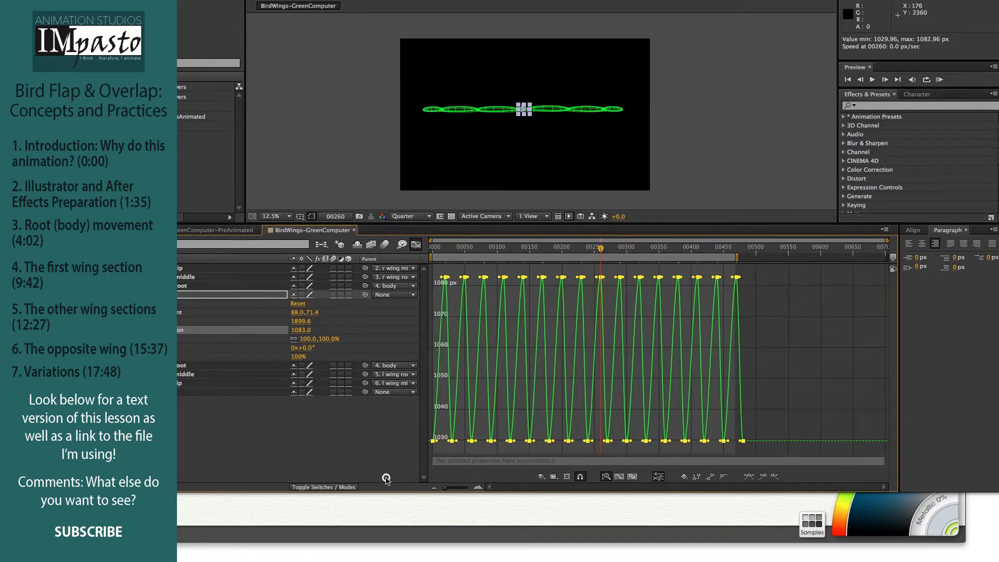
left_click(567, 477)
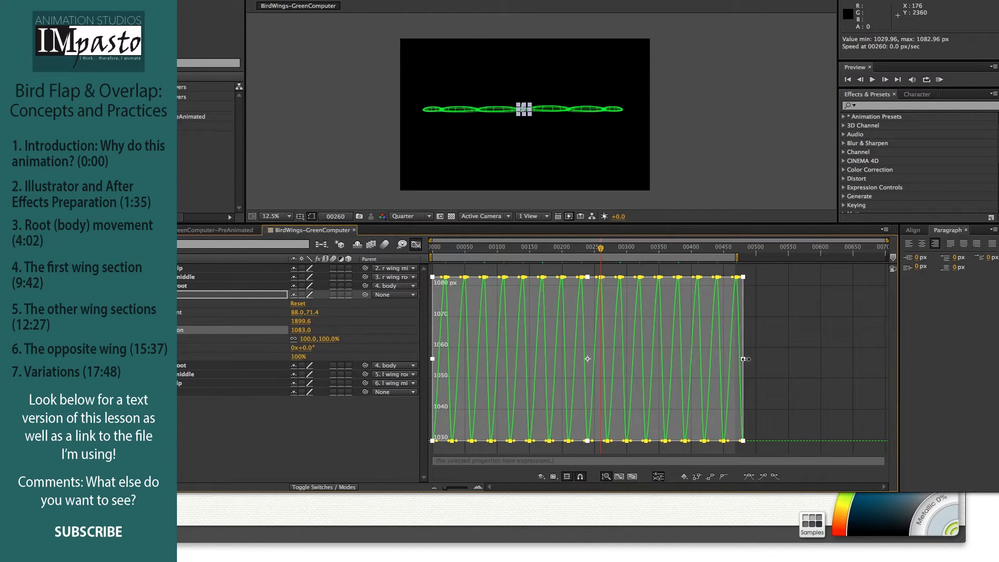
left_click_drag(745, 359, 829, 357)
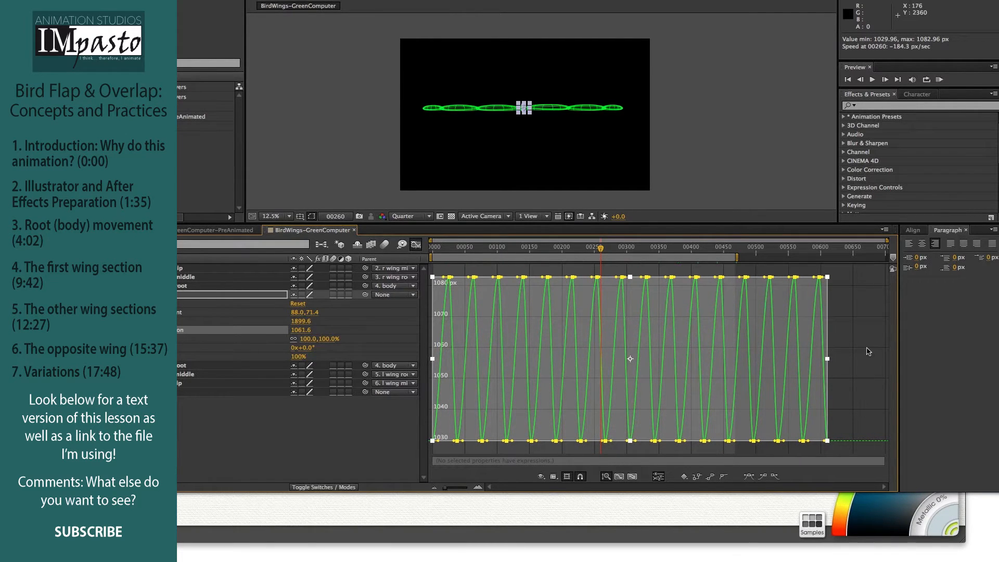
Step: Render the slower cycle and play BirdWings-GreenComputer_2.mov from the Desktop, closing the movie after watching
key("super+m")
key("Return")
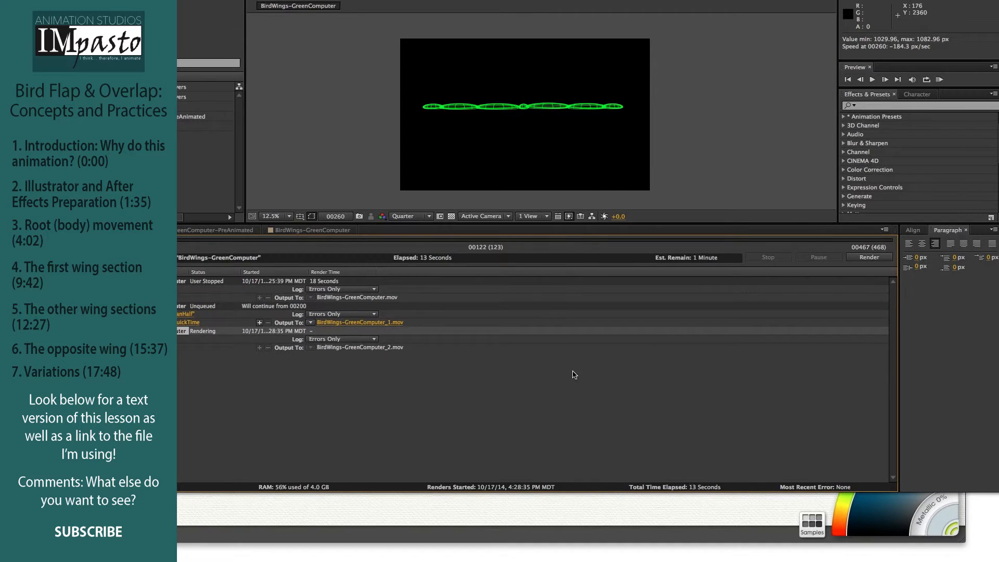
key("super+Tab")
key("super+Tab")
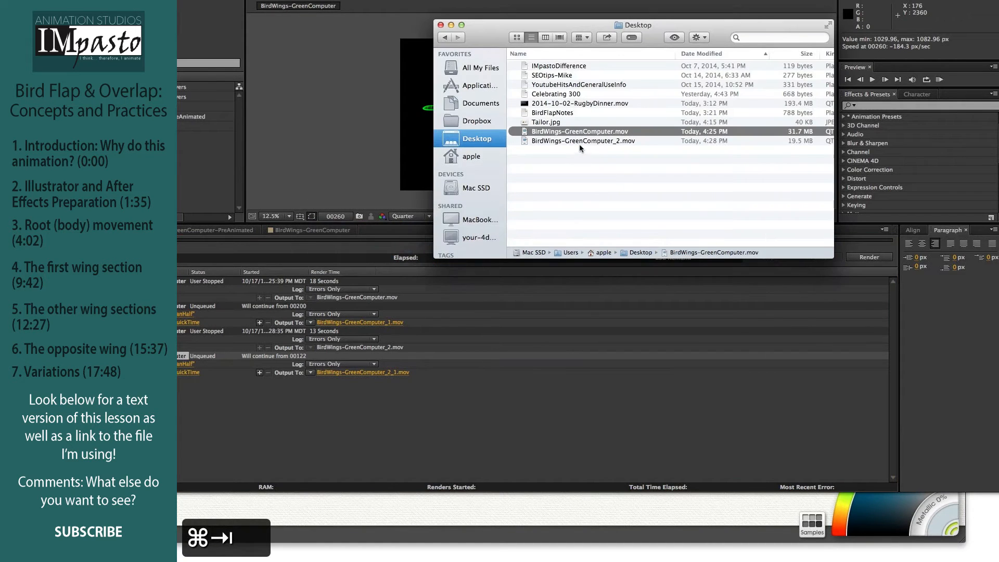
left_click(579, 141)
key("super+o")
key("space")
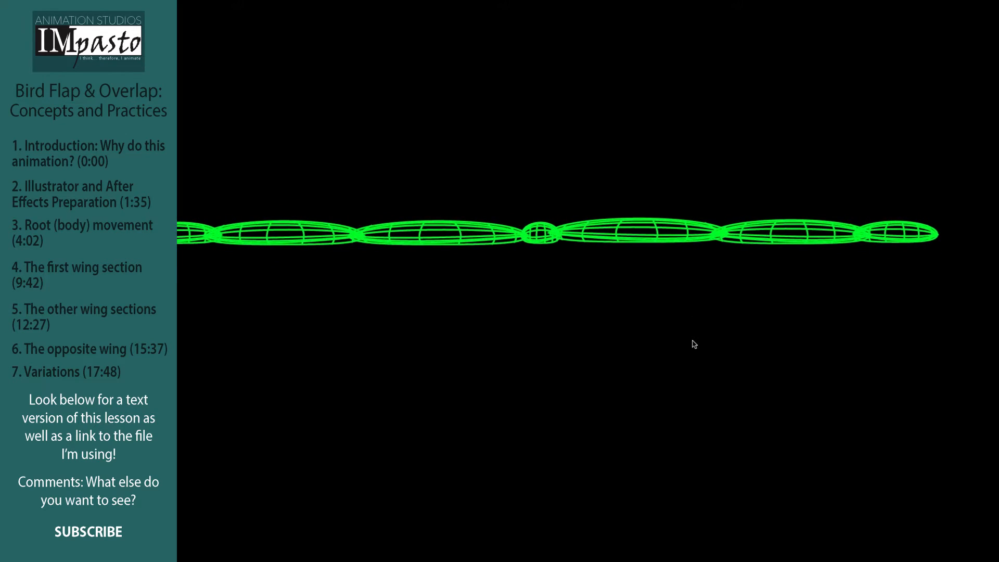
key("super+w")
Step: Reopen the BirdWings-GreenComputer timeline and change the body's 1030 Y Position keyframes to about 1012.6 together
left_click(346, 401)
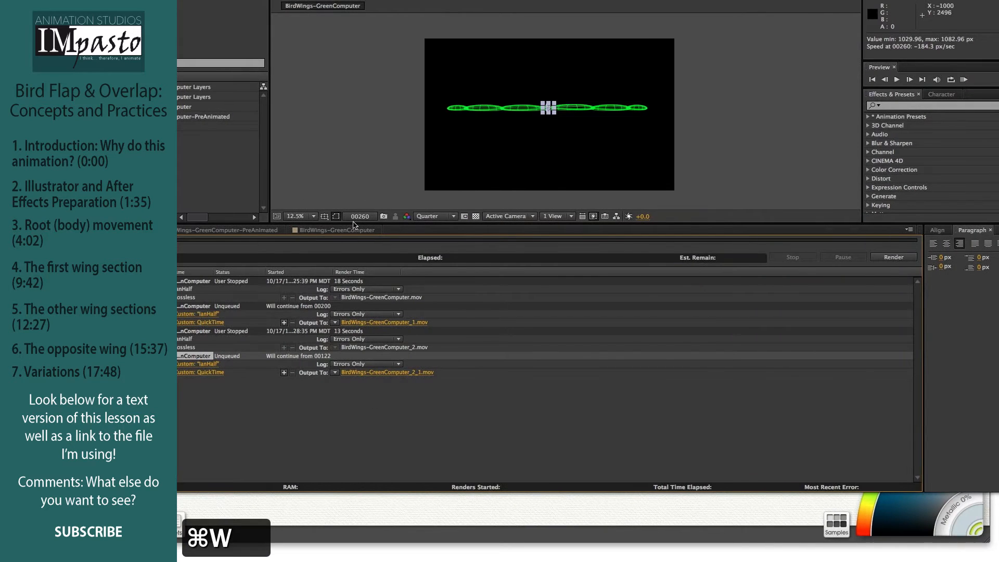
left_click(350, 230)
left_click(541, 272)
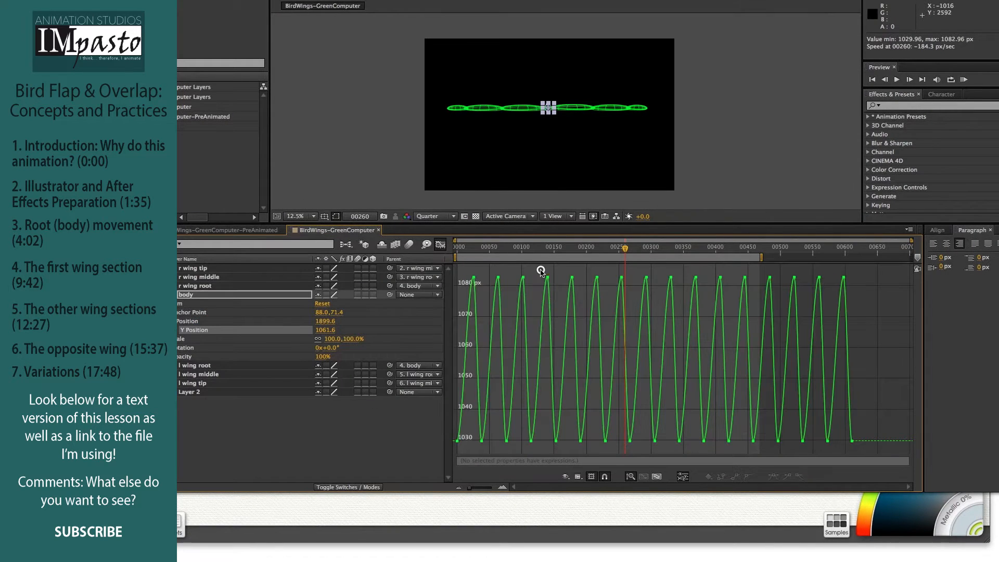
left_click_drag(526, 249, 555, 254)
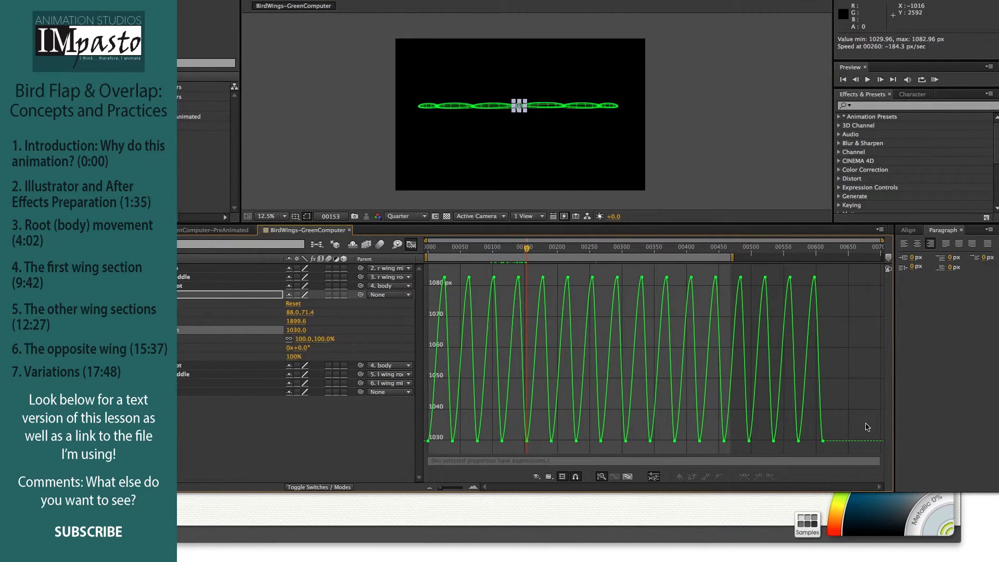
left_click_drag(867, 427, 388, 447)
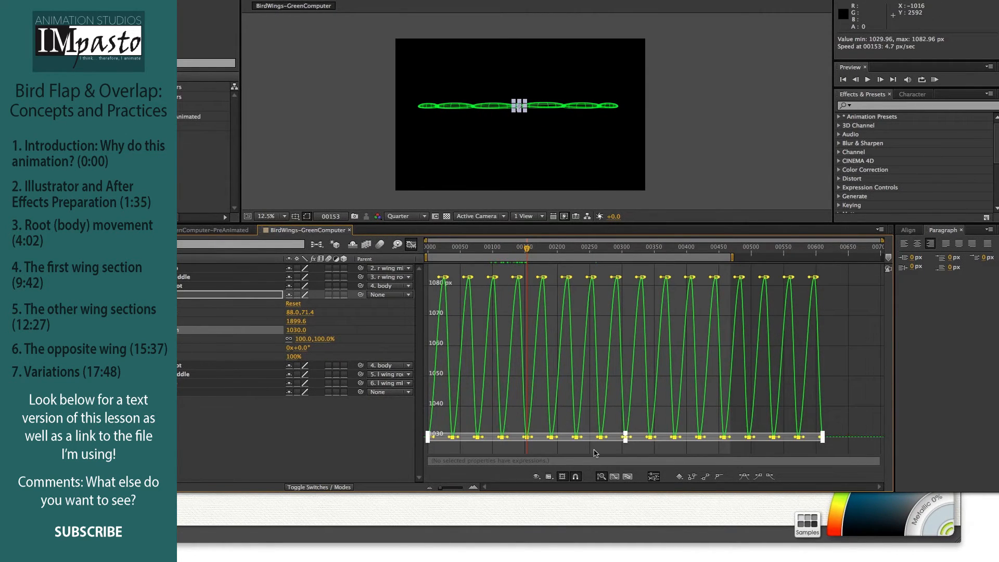
left_click(562, 477)
left_click_drag(576, 438, 582, 458)
Step: Preview the larger body movement briefly, render the composition again, and stop the render partway
key("space")
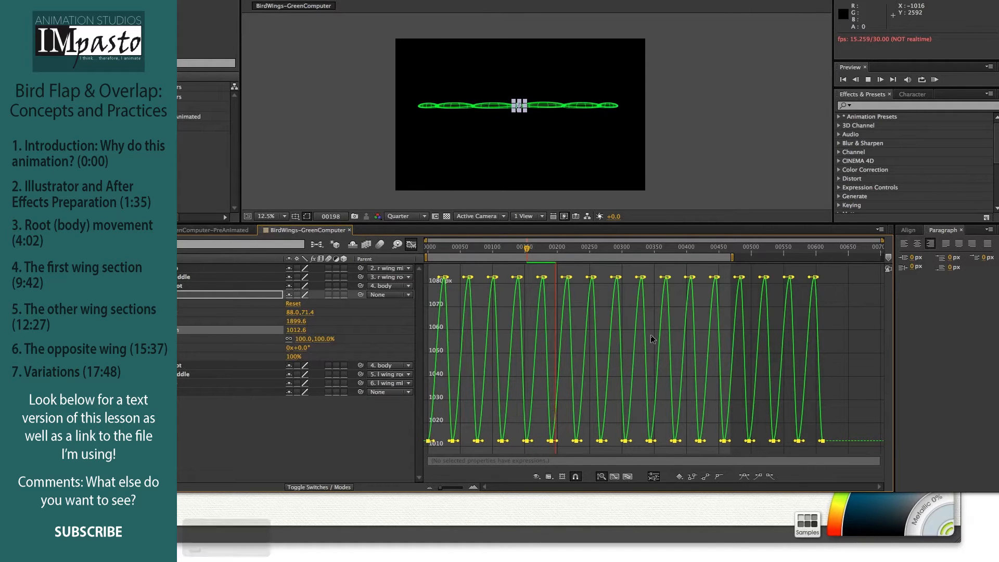
key("space")
left_click(652, 328)
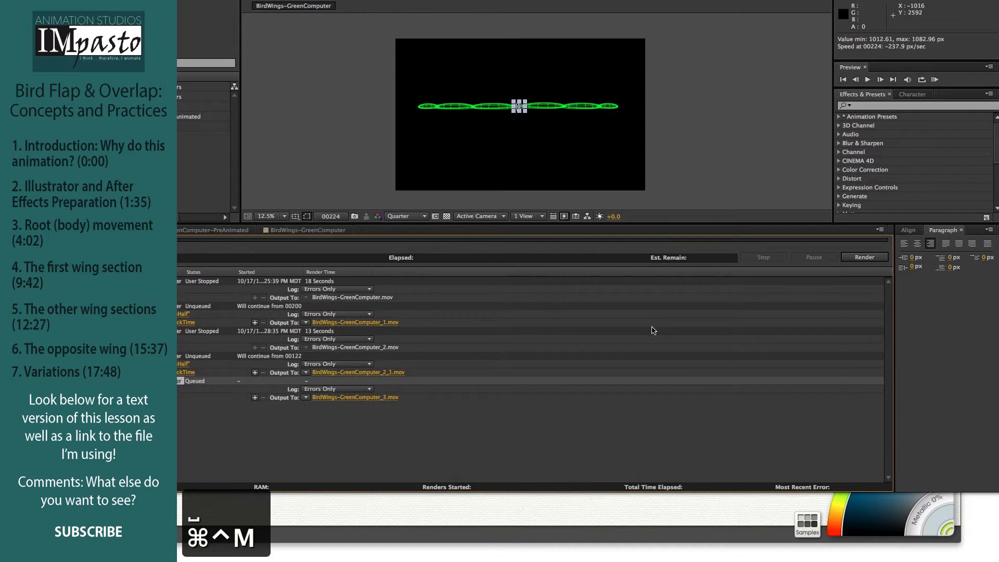
key("Return")
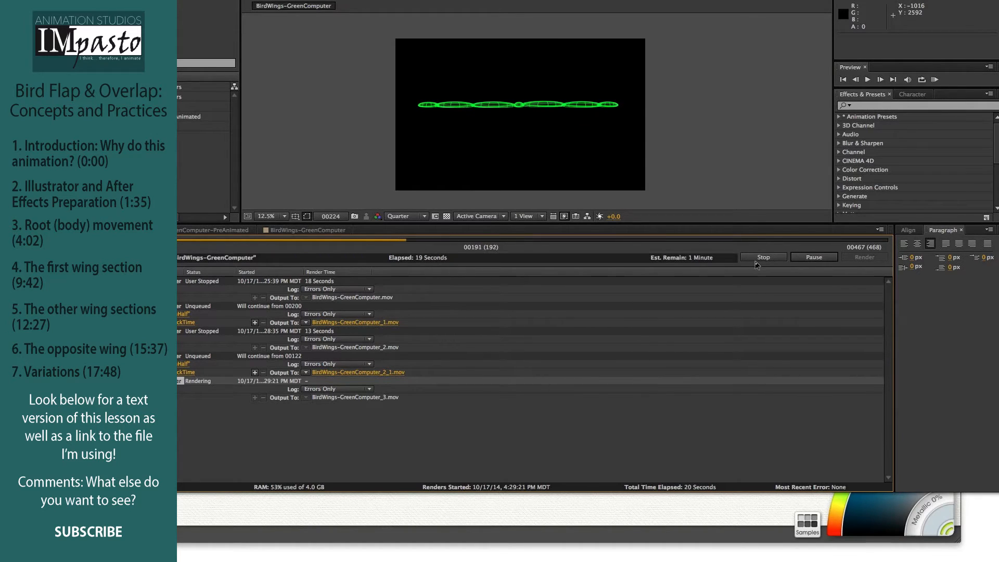
left_click(762, 257)
Step: Switch to Finder and play BirdWings-GreenComputer_3.mov from the Desktop to review the larger movement
key("super+Tab")
key("super+Tab")
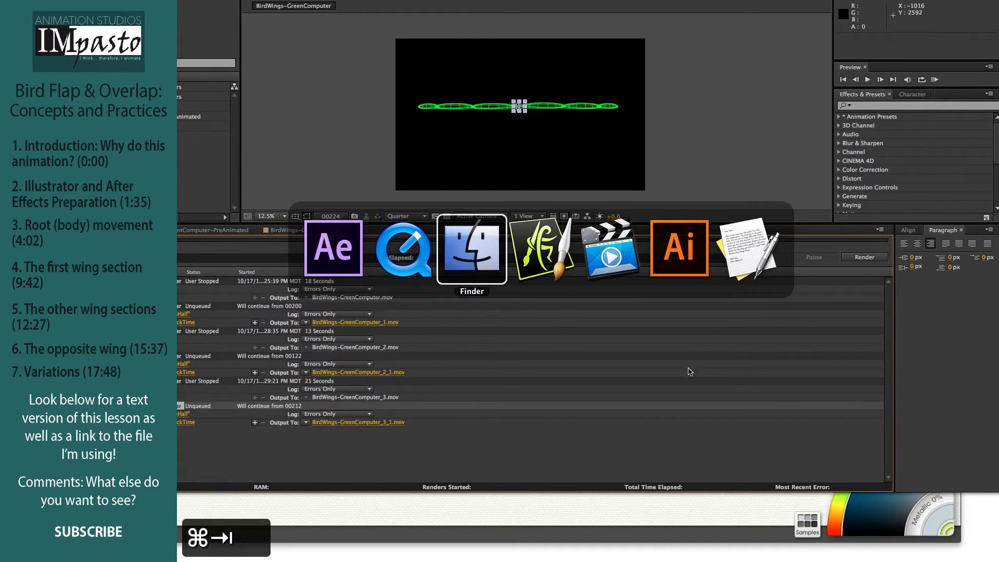
double_click(561, 151)
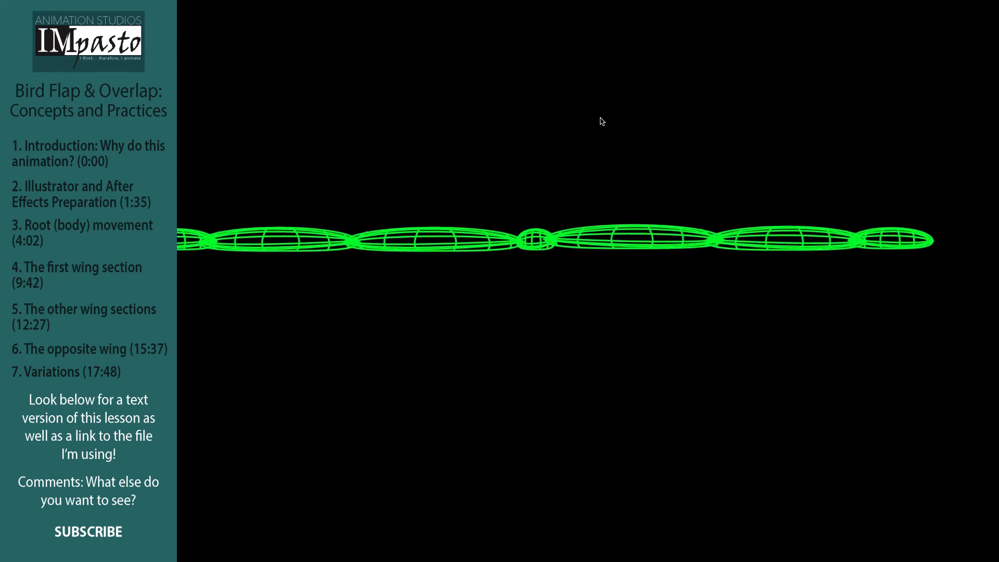
Step: Return to the BirdWings-GreenComputer timeline and stretch all the body's Y Position keyframes together so the cycles end at about frame 675
key("super+w")
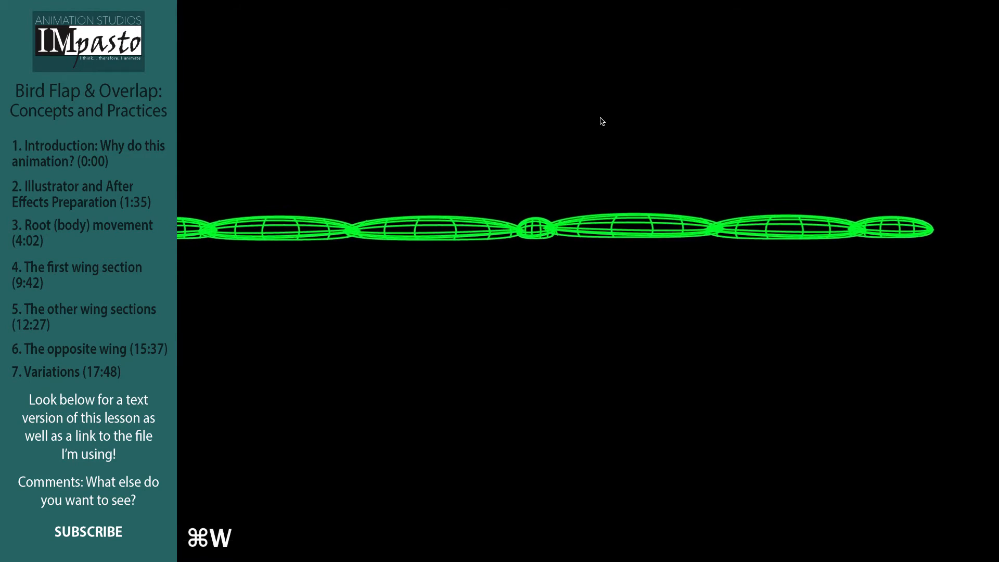
left_click(308, 231)
left_click(308, 231)
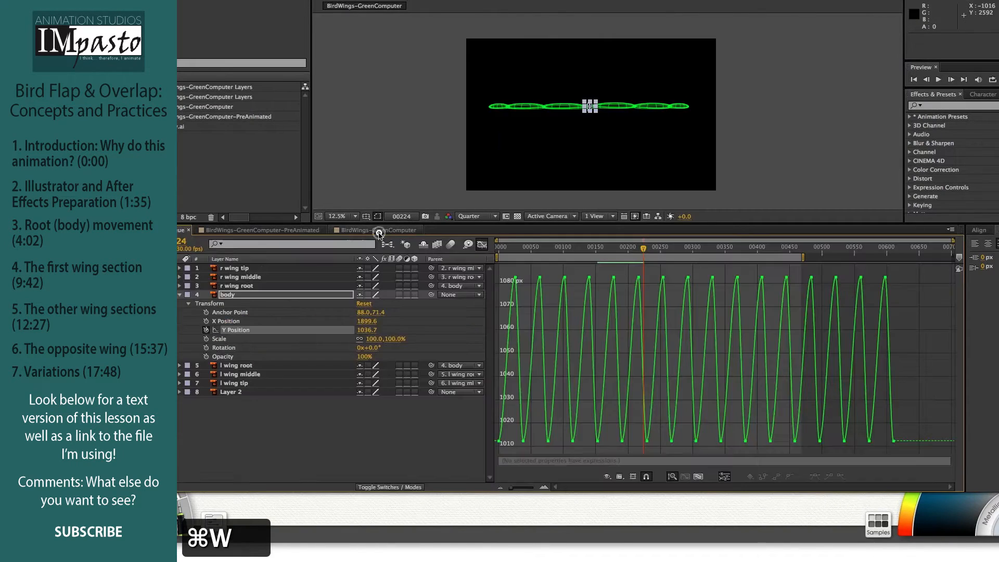
left_click_drag(876, 270, 348, 472)
left_click(576, 476)
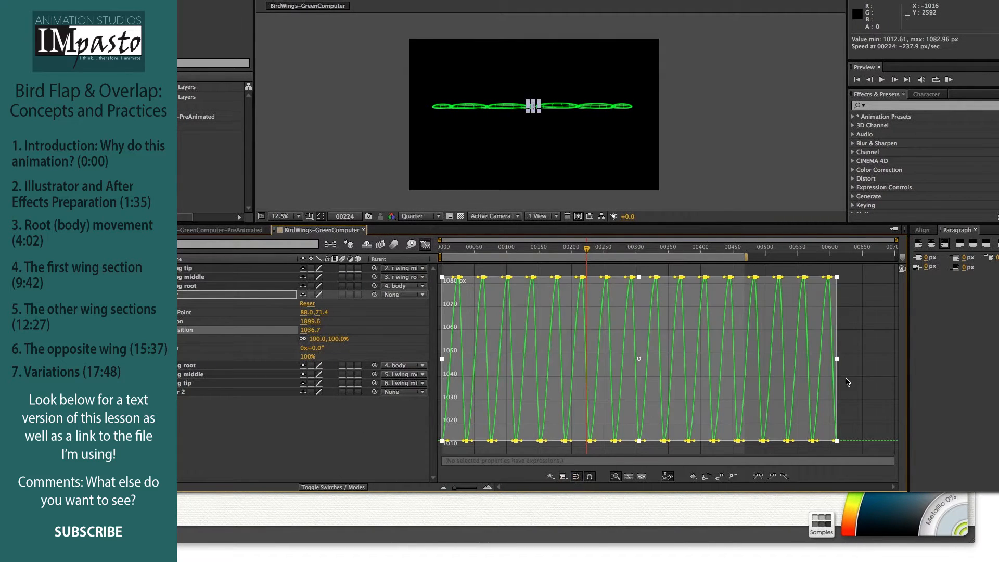
left_click_drag(837, 358, 894, 359)
Step: Switch to Finder and play BirdWings-GreenComputer_4.mov from the Desktop, closing the movie after watching
key("super+Tab")
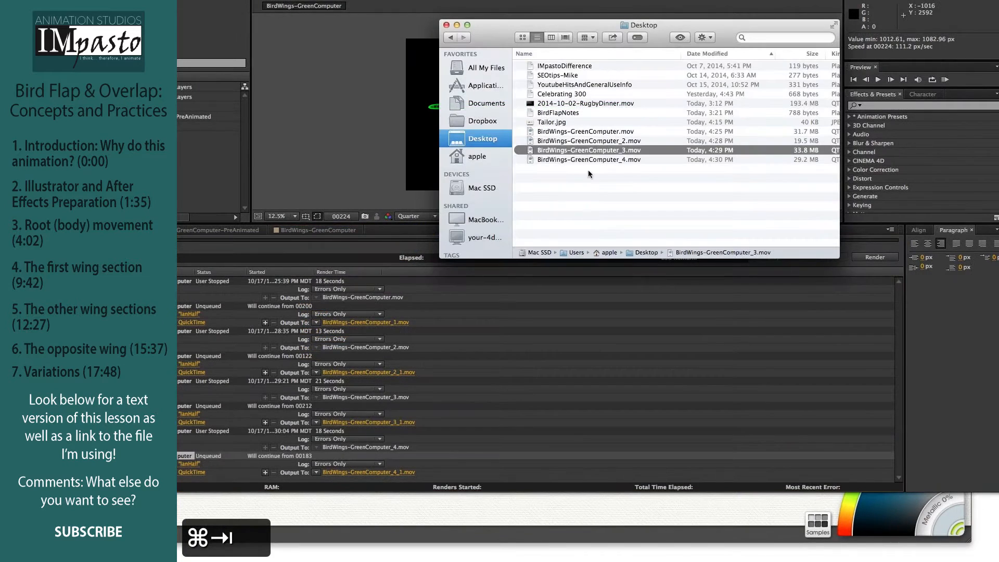
left_click(579, 159)
key("space")
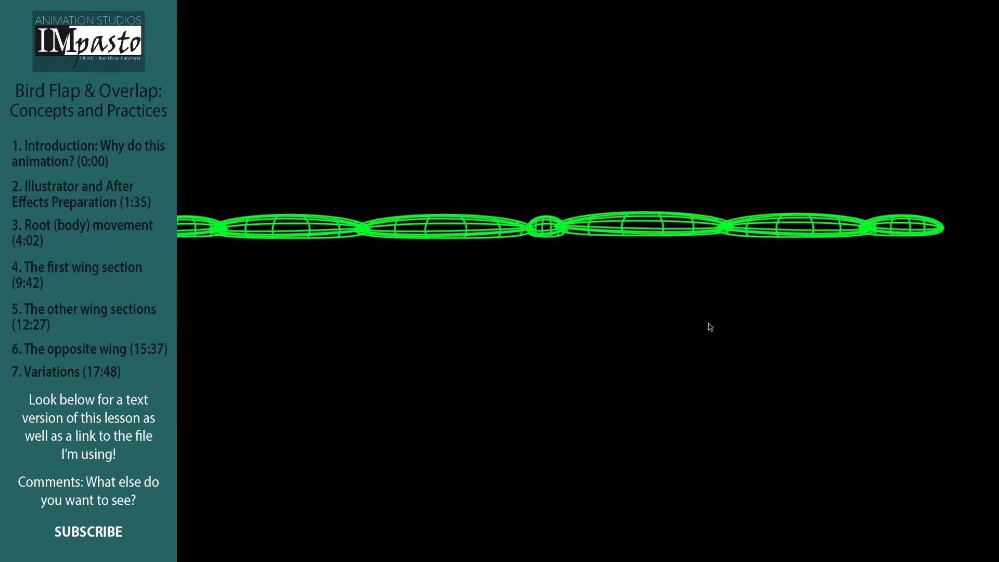
key("super+w")
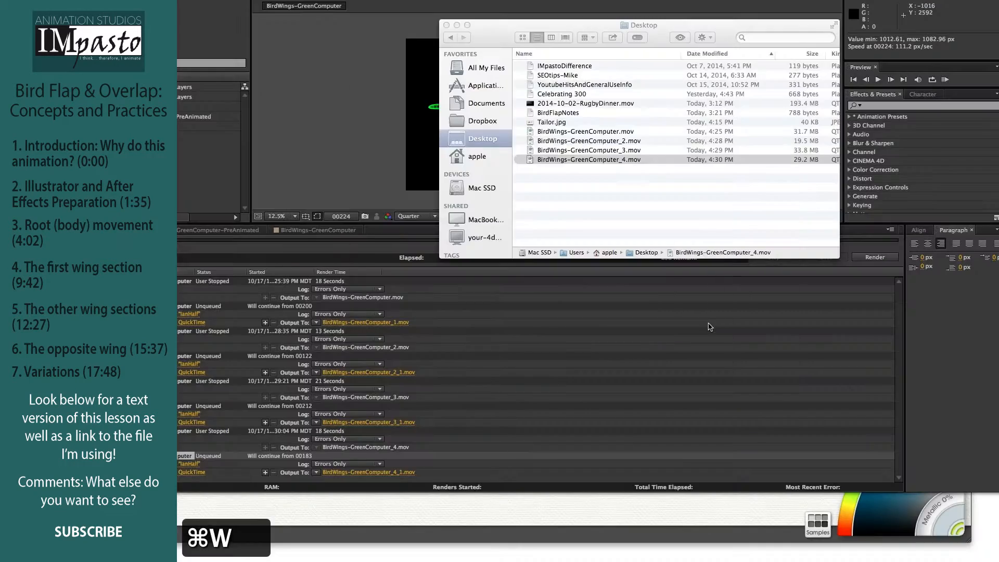
Step: Return to the BirdWings-GreenComputer timeline and examine the body's slower Y Position cycle by scrubbing, finishing back at frame 0
left_click(440, 363)
key("super+w")
left_click(607, 268)
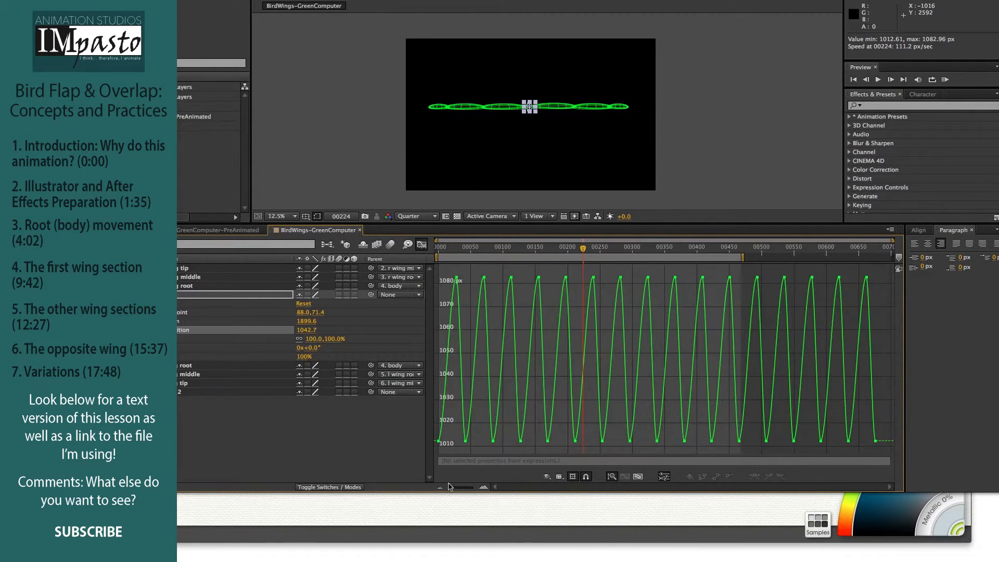
left_click_drag(450, 488, 465, 491)
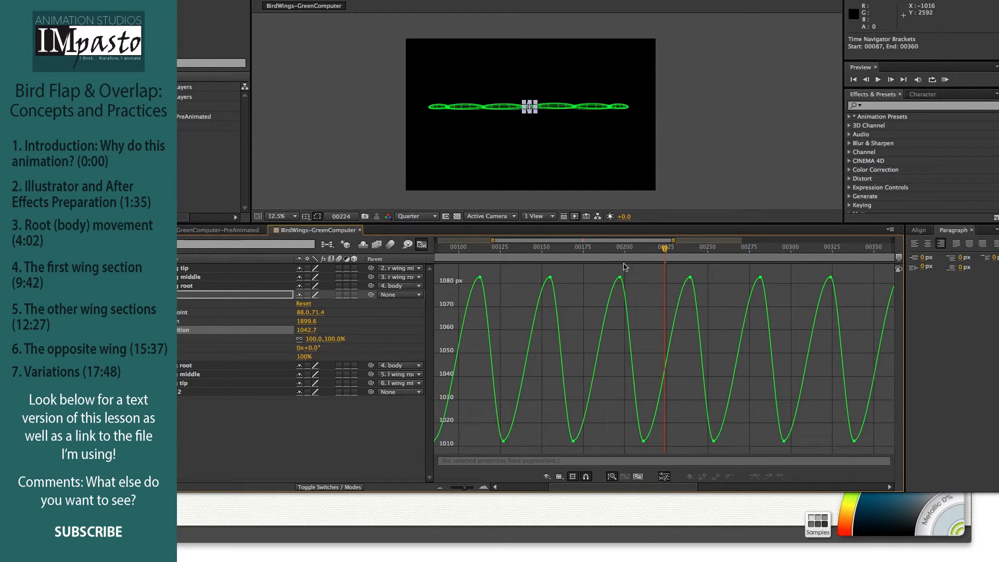
left_click_drag(666, 249, 527, 250)
left_click_drag(467, 489, 442, 485)
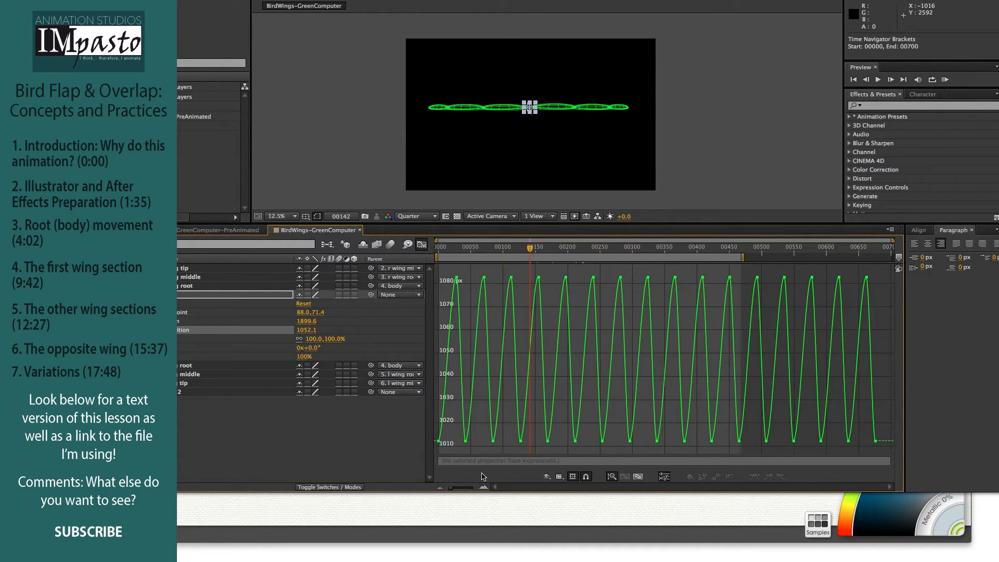
left_click_drag(453, 490, 471, 490)
left_click_drag(665, 248, 847, 268)
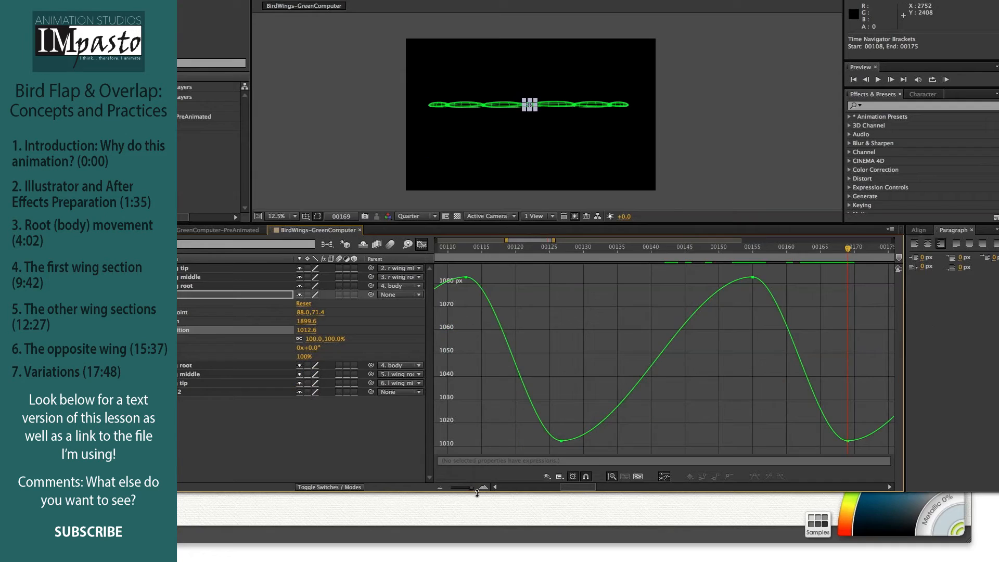
left_click_drag(471, 544, 450, 546)
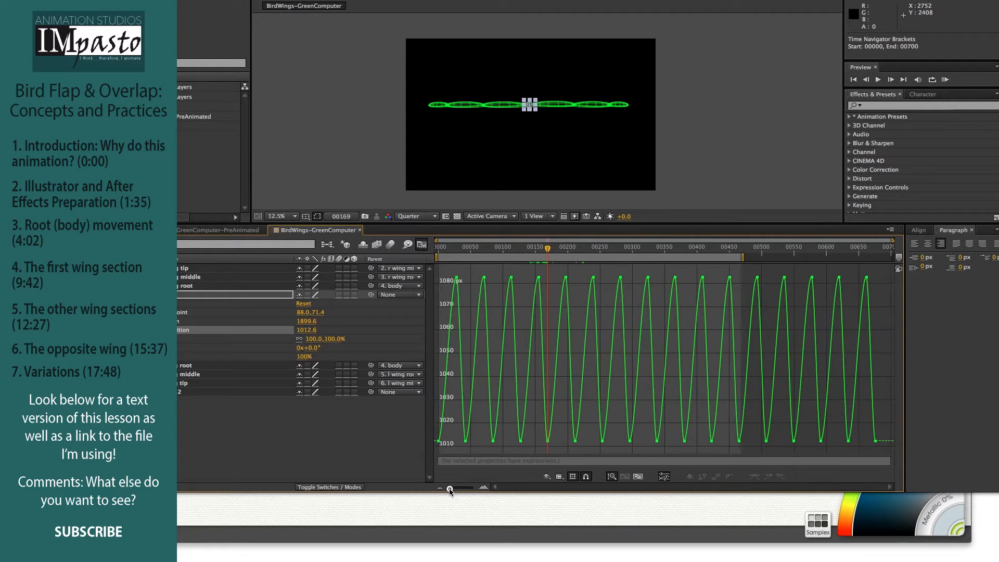
left_click_drag(548, 247, 436, 252)
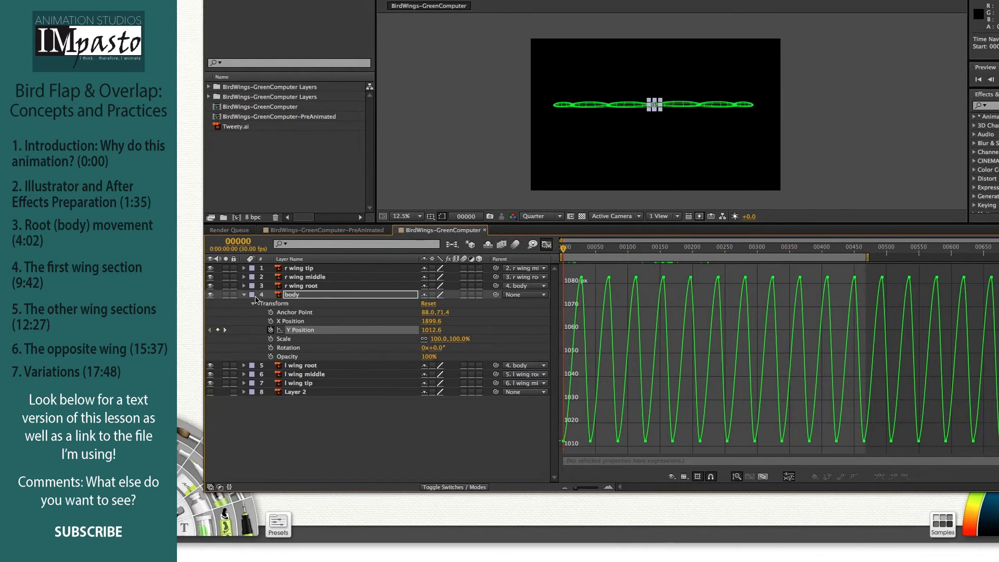
Step: Reveal the Transform properties of r wing root and body, keeping the body's Y Position curve in the graph as a timing reference
left_click(244, 294)
left_click(284, 369)
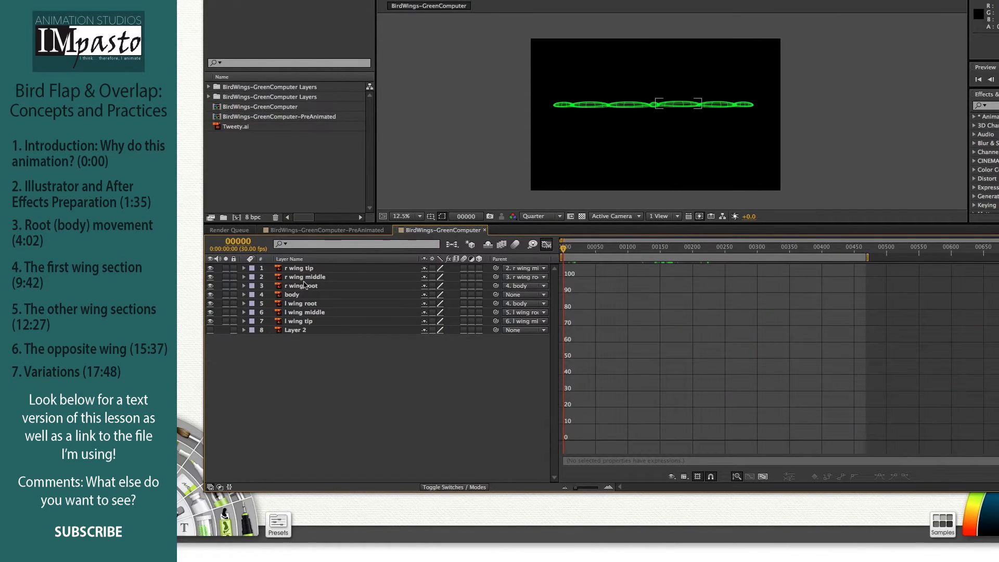
left_click(304, 286)
left_click(244, 287)
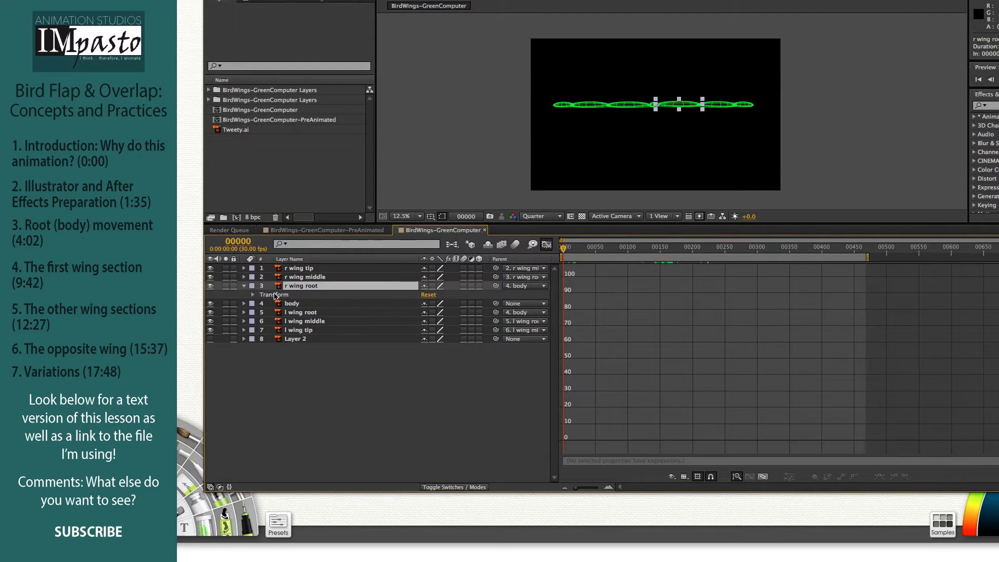
left_click(253, 295)
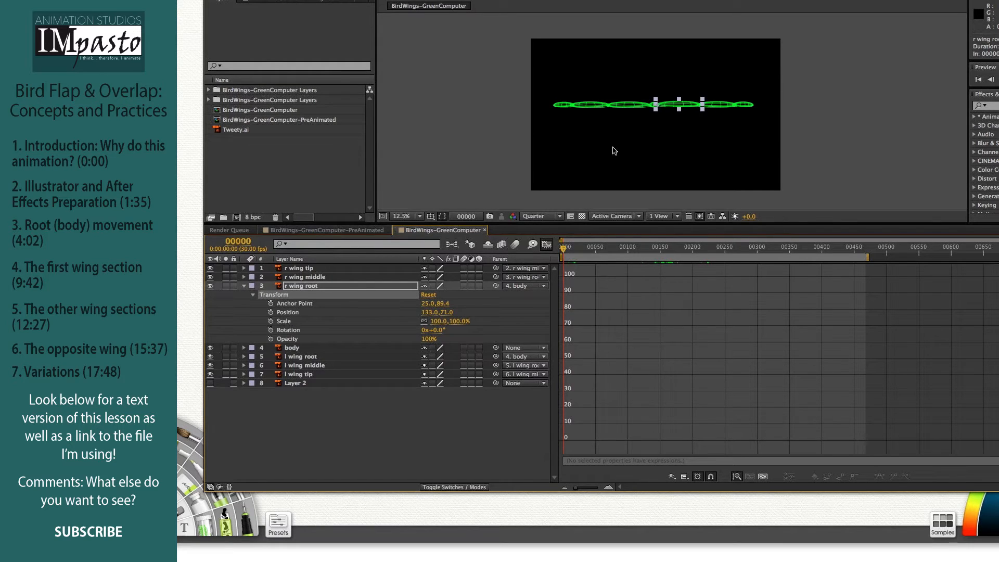
left_click(245, 348)
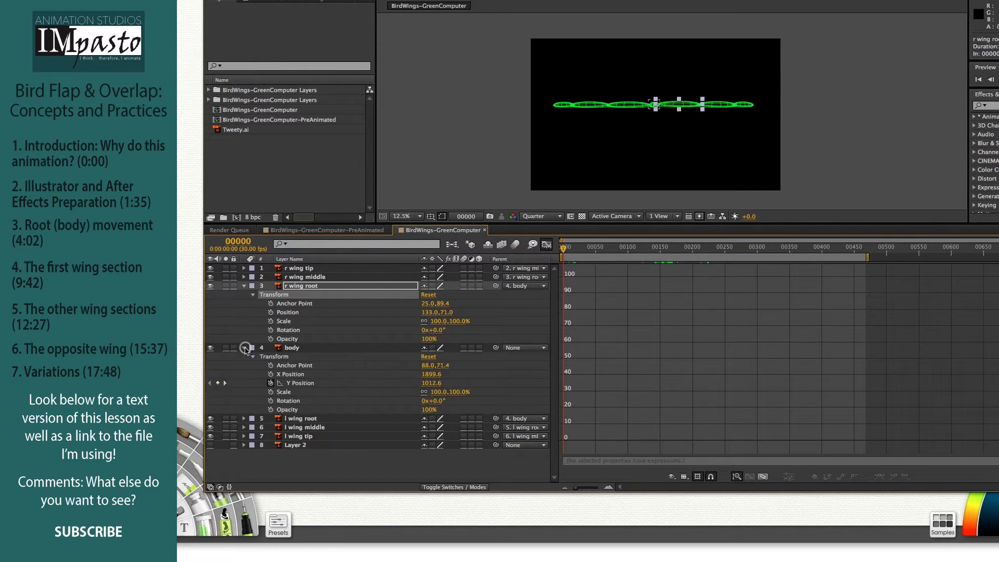
left_click(280, 383)
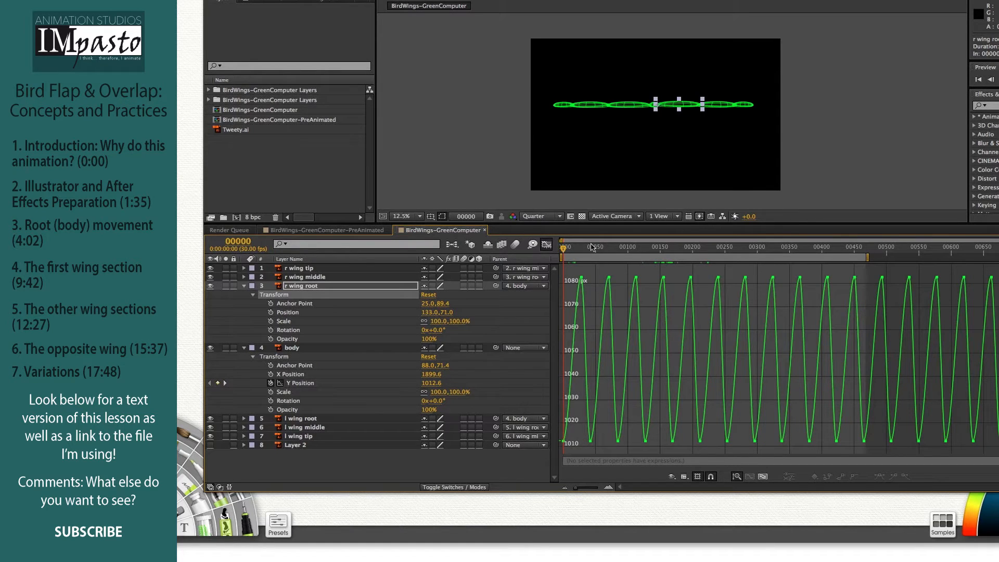
Step: Start animating r wing root's Rotation at frame 26, two frames before the body's first peak keyframe, and set it to -23°
left_click_drag(575, 488, 586, 488)
left_click_drag(564, 253, 601, 257)
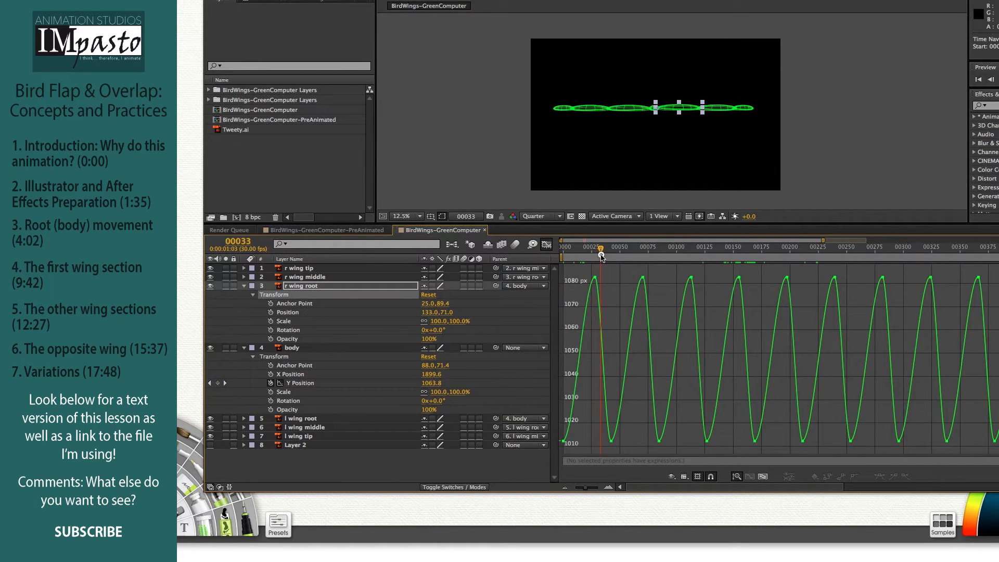
mouse_move(603, 259)
left_mouse_down()
mouse_move(615, 257)
mouse_move(595, 254)
left_mouse_up()
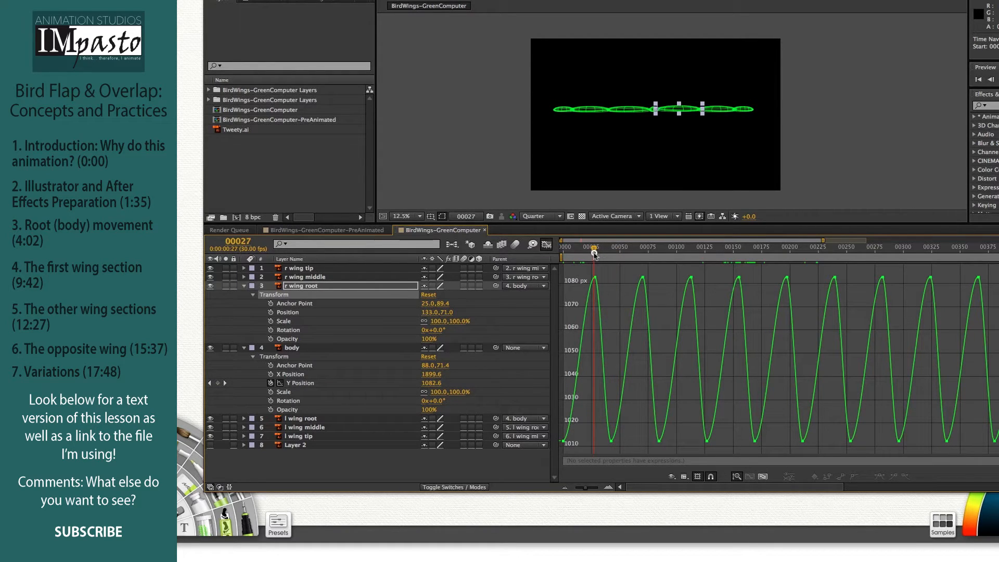
left_click(596, 253)
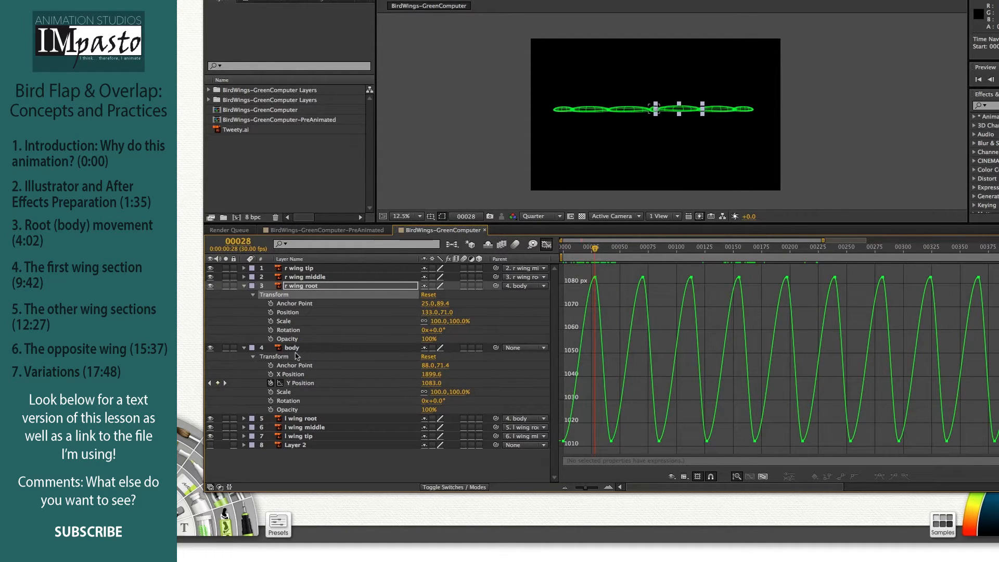
key("super+Left")
key("super+Left")
left_click(271, 331)
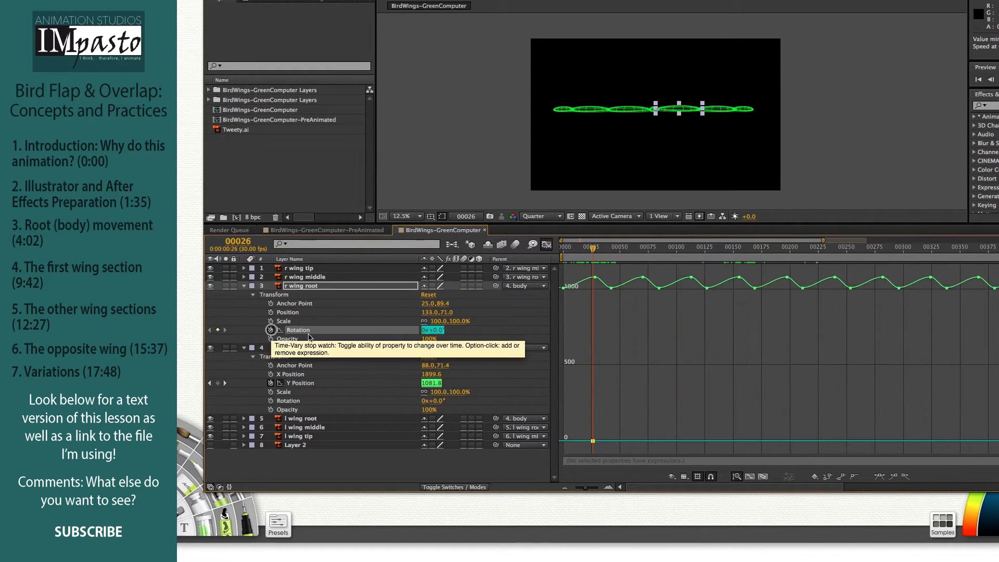
left_click_drag(438, 329, 428, 330)
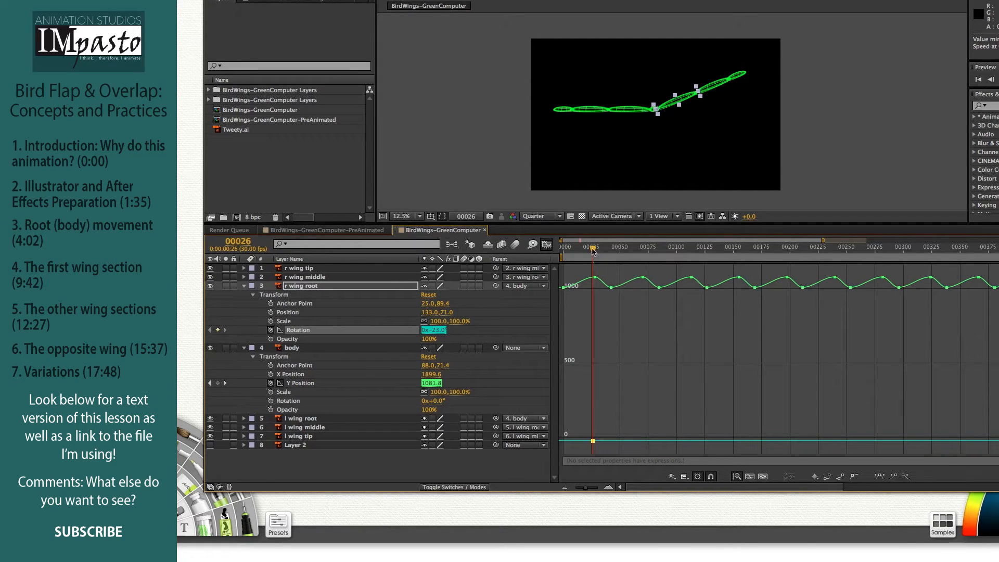
Step: Set r wing root's Rotation to +26° at frame 40, two frames before the body's next keyframe
left_click_drag(593, 251, 613, 256)
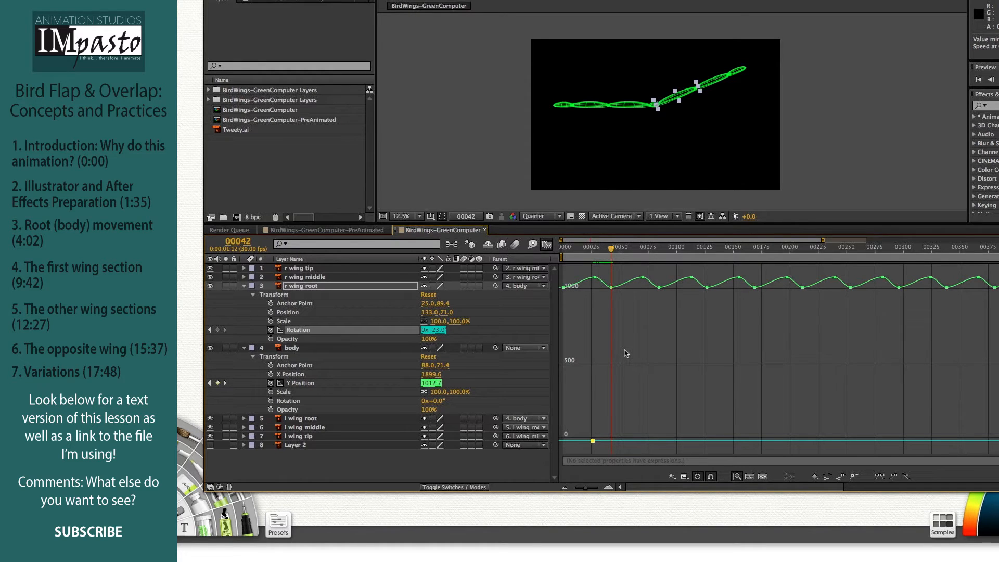
key("super+Left")
key("super+Left")
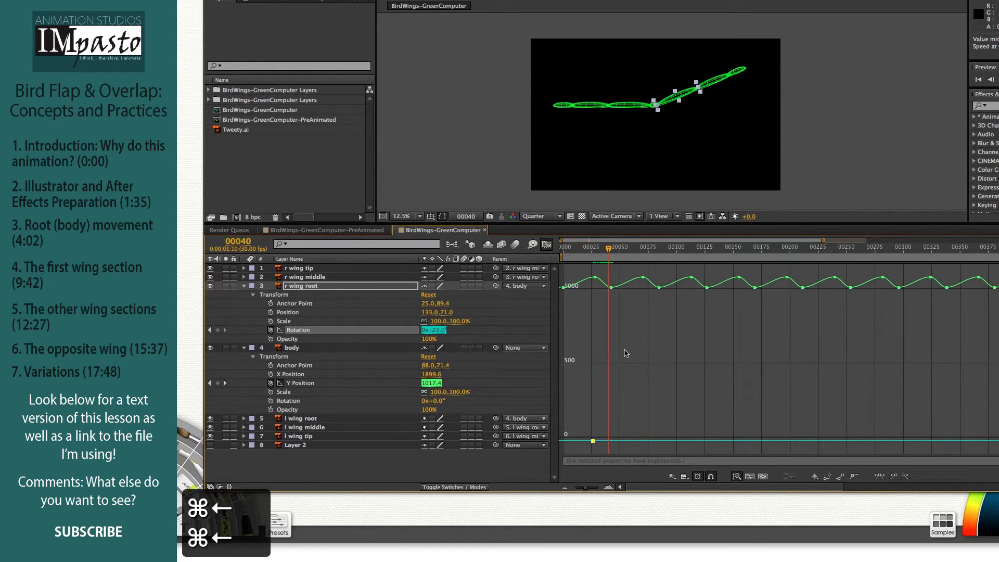
left_click_drag(439, 336, 470, 336)
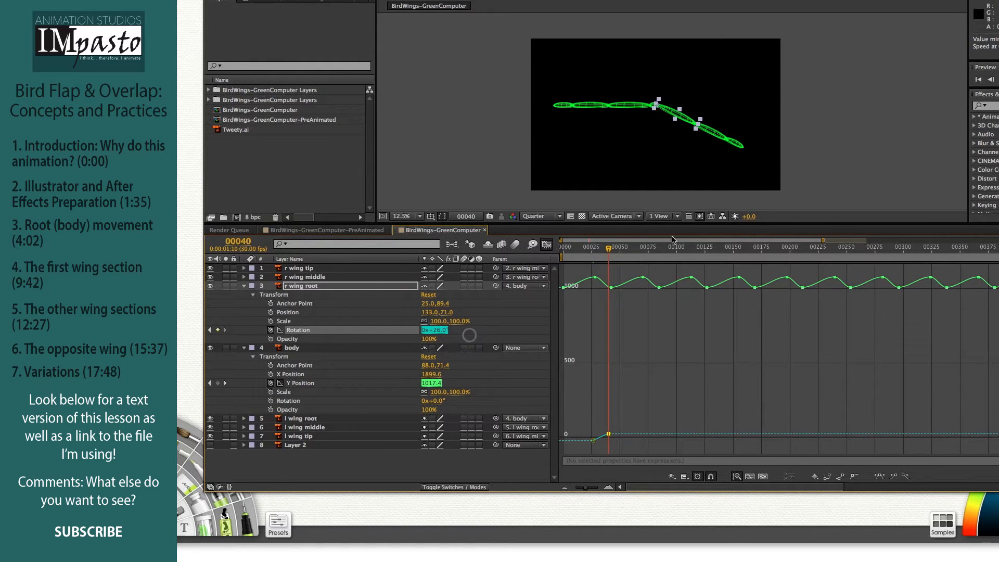
Step: Scrub through the wing root's swing against the body movement and apply Easy Ease to both r wing root Rotation keyframes
left_click_drag(618, 251, 571, 253)
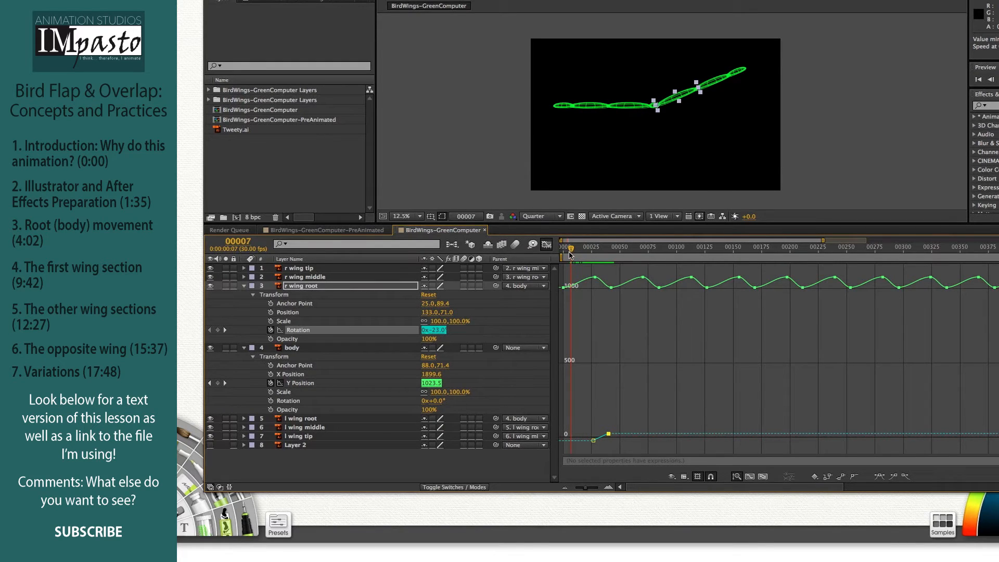
left_click_drag(573, 252, 546, 263)
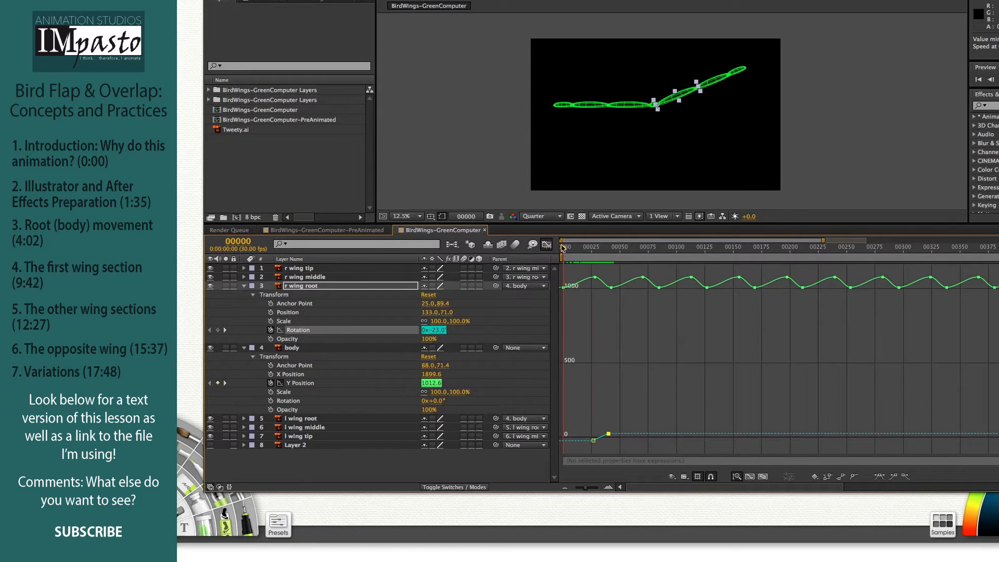
left_click_drag(568, 250, 595, 261)
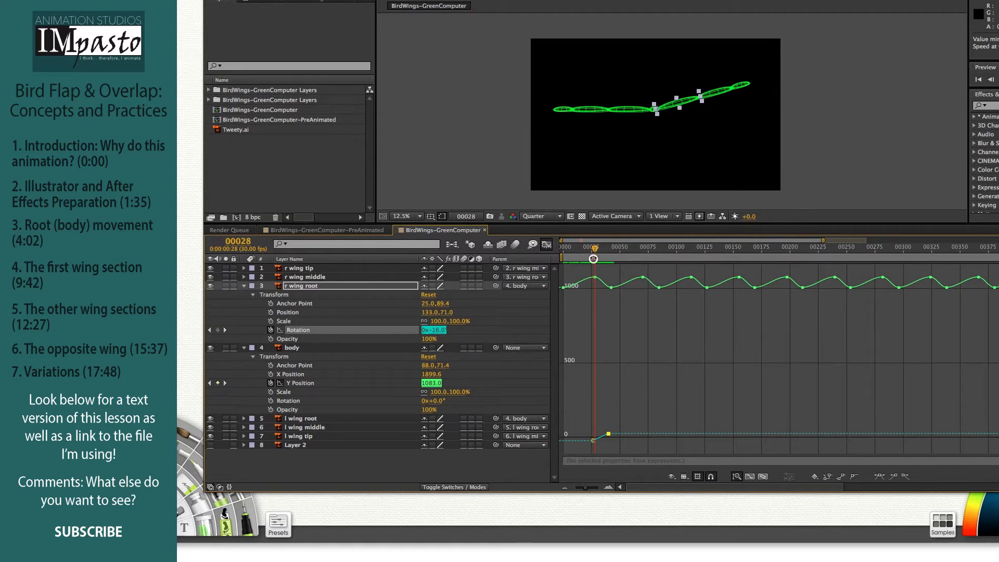
left_click_drag(630, 421, 575, 442)
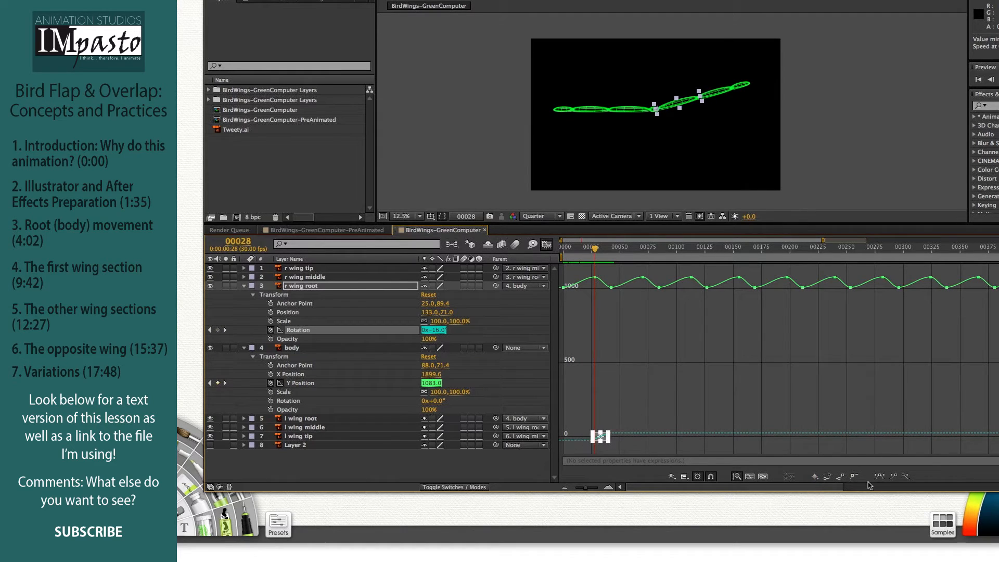
left_click(880, 477)
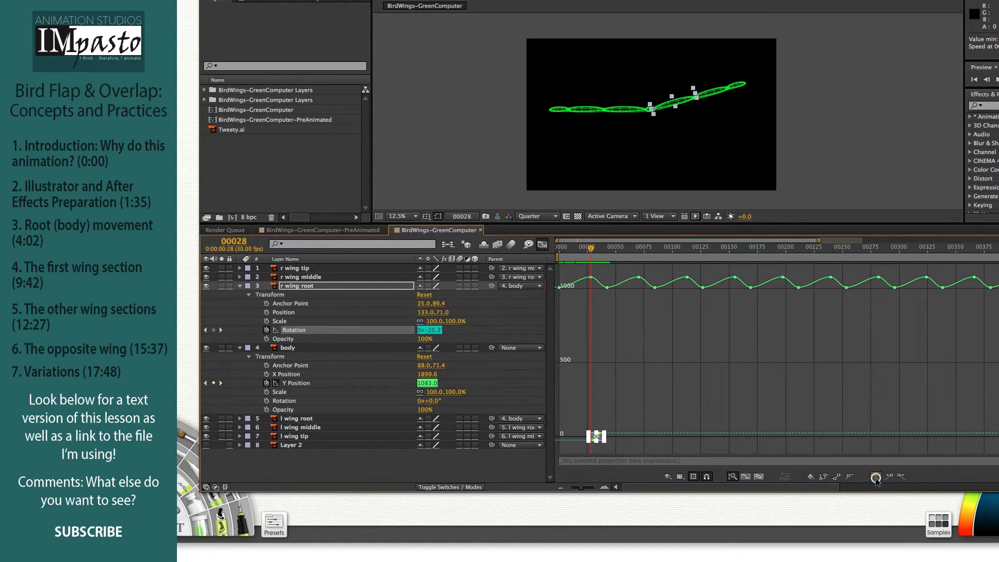
Step: Go to frame 68, two frames before the body's second peak, try pasting the copied keyframes into r wing root's Rotation, and undo the paste
left_click_drag(612, 249, 676, 256)
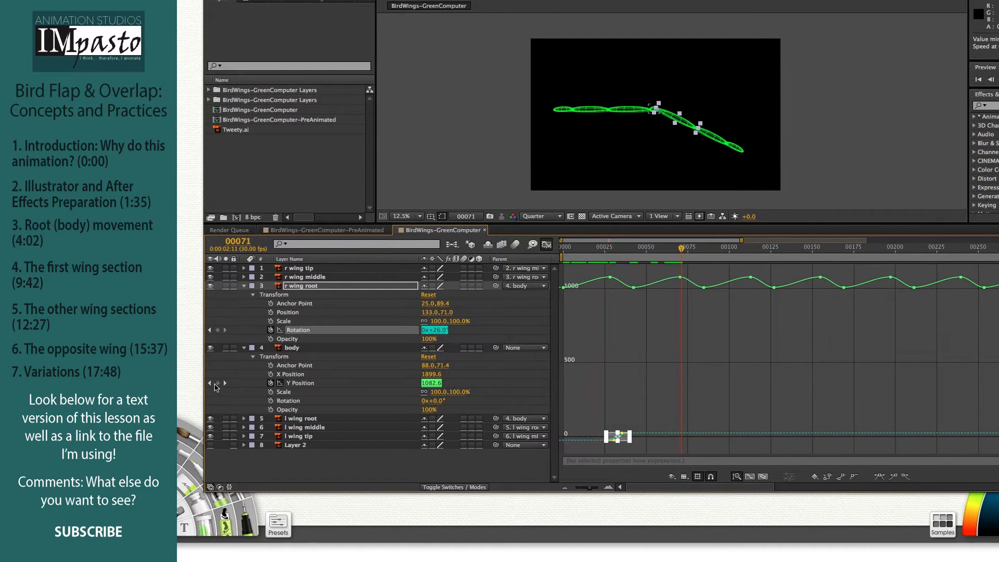
left_click(210, 383)
key("super+Left")
key("super+Left")
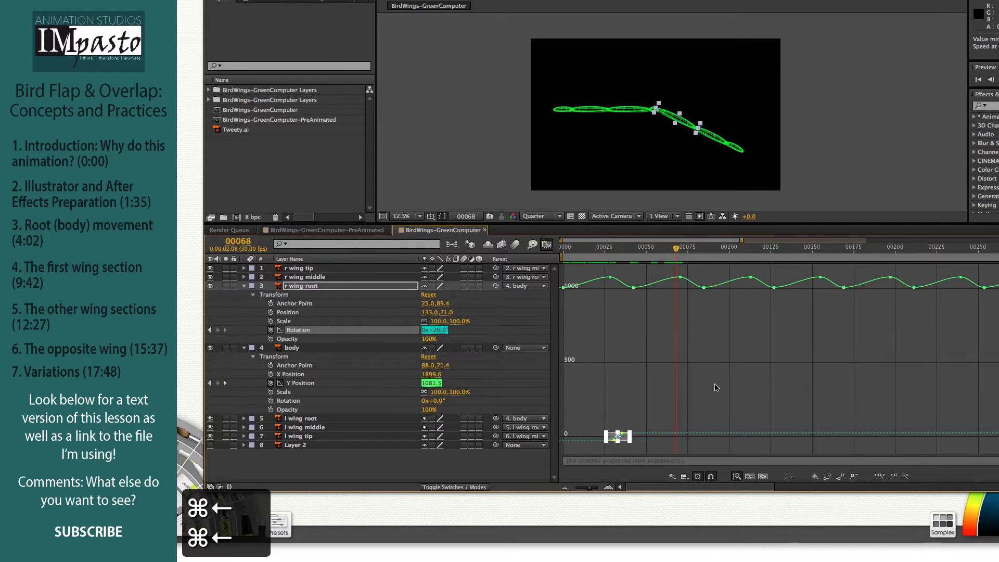
key("super+v")
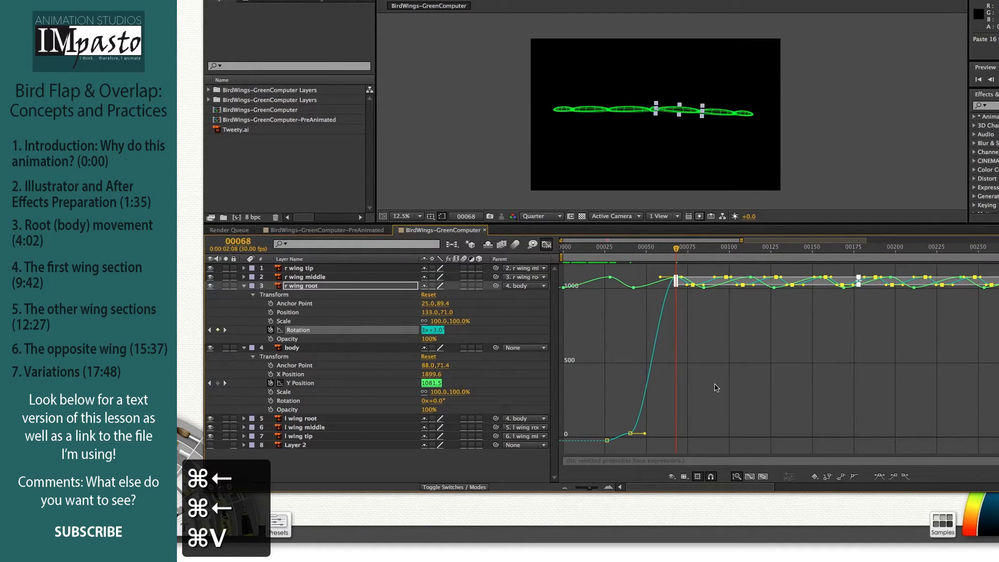
key("super+z")
Step: Paste the first pair of r wing root Rotation keyframes at frame 68, then select and copy all four Rotation keyframes
left_click_drag(649, 420, 589, 453)
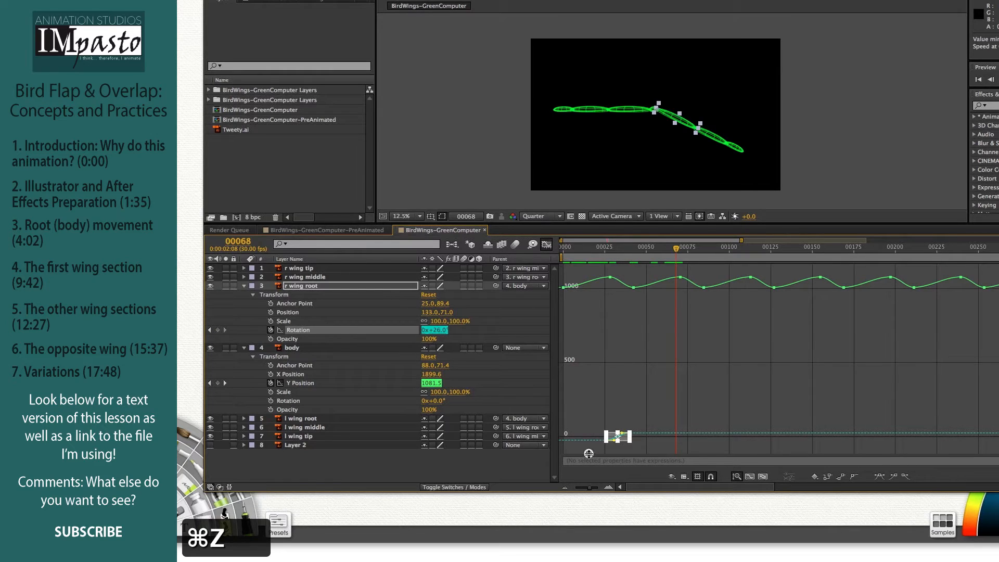
key("super+c")
left_click_drag(592, 401, 732, 453)
key("super+c")
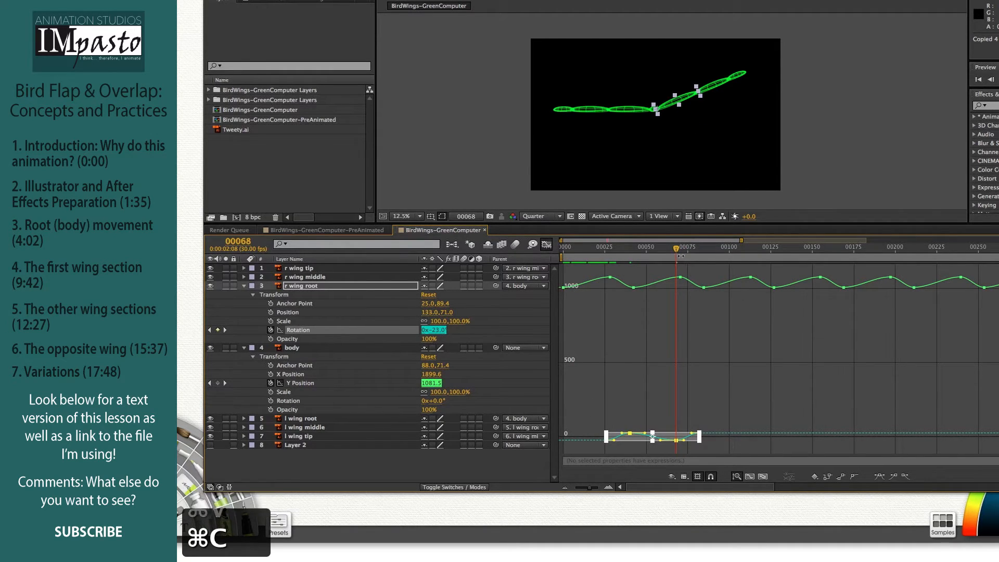
Step: Paste the four copied Rotation keyframes into r wing root two frames before the body's peak keyframe at frame 113
left_click_drag(677, 248, 751, 258)
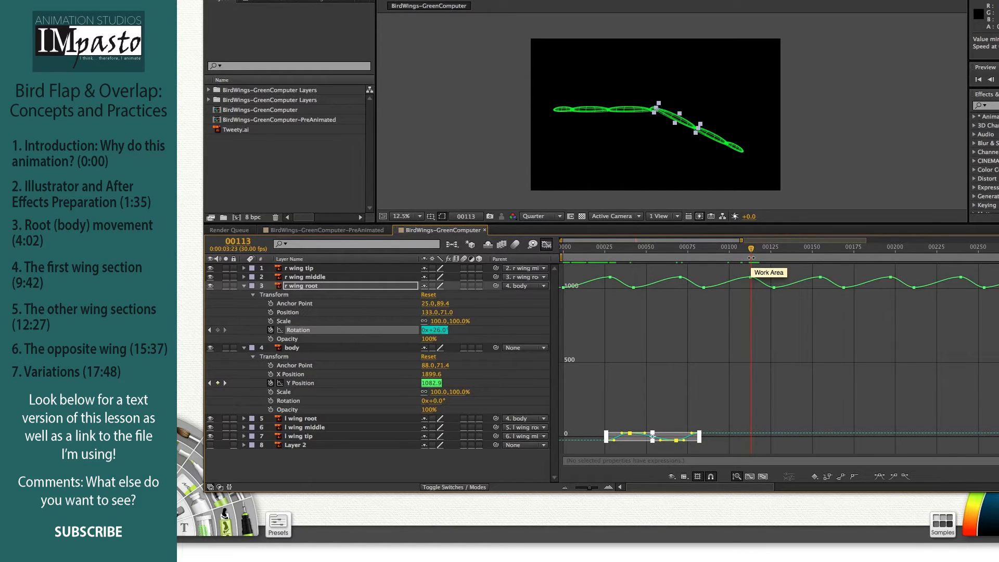
key("super+Left")
key("super+Left")
key("super+v")
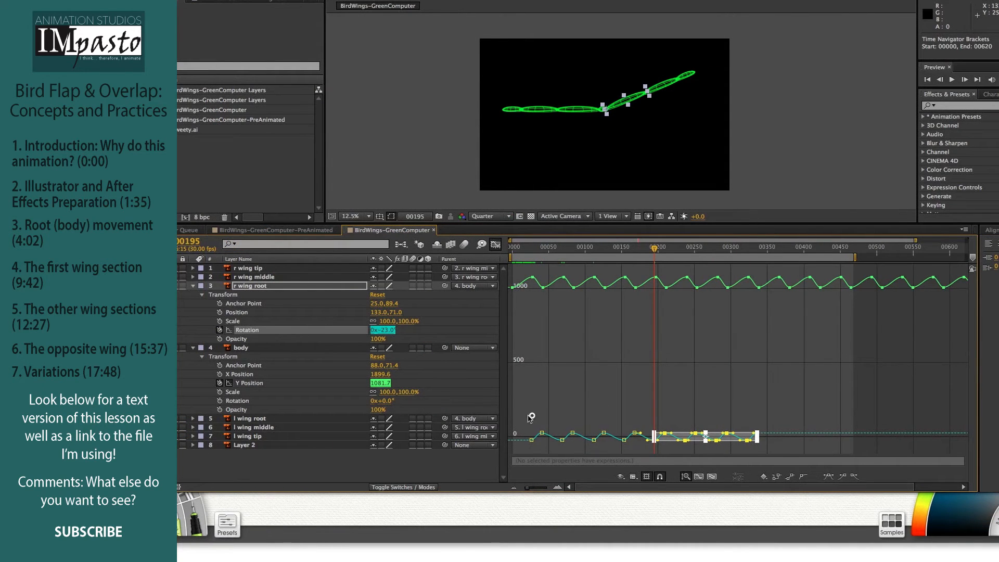
Step: Copy all 16 r wing root Rotation keyframes and paste them at frame 364, two frames before the body's next peak
left_click_drag(530, 417, 784, 448)
key("super+c")
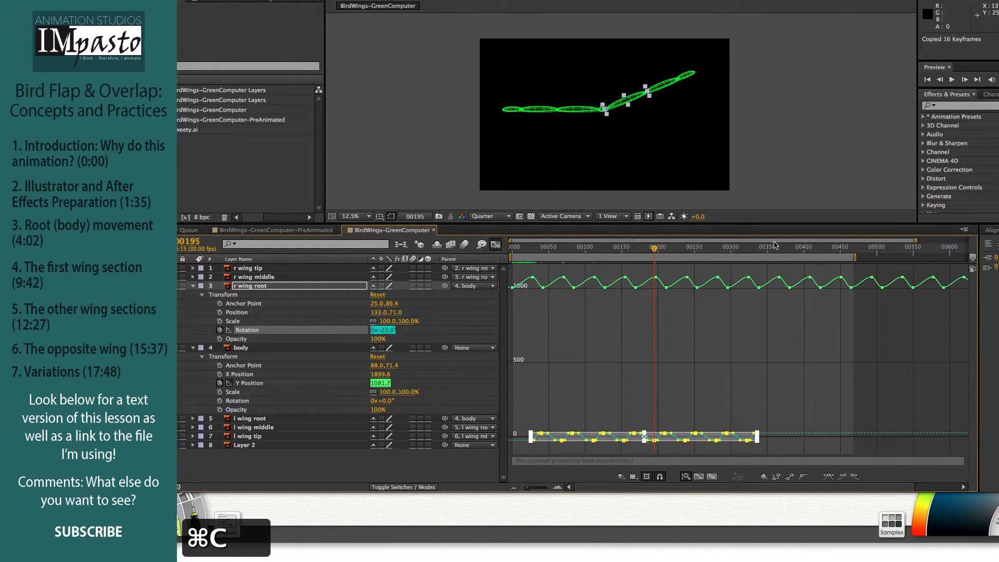
left_click_drag(769, 248, 779, 249)
key("super+Left")
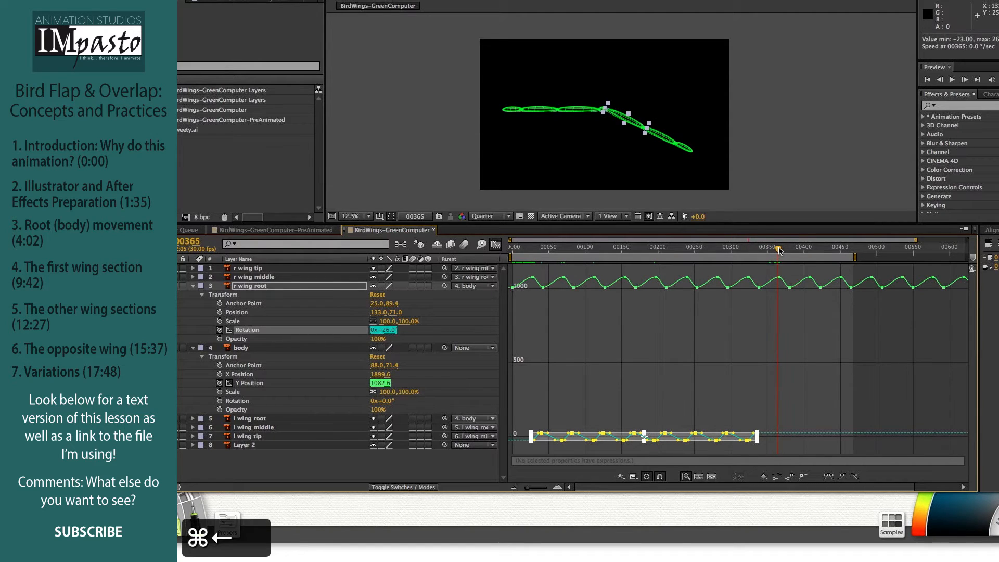
key("super+Right")
key("super+Left")
key("super+Left")
key("super+v")
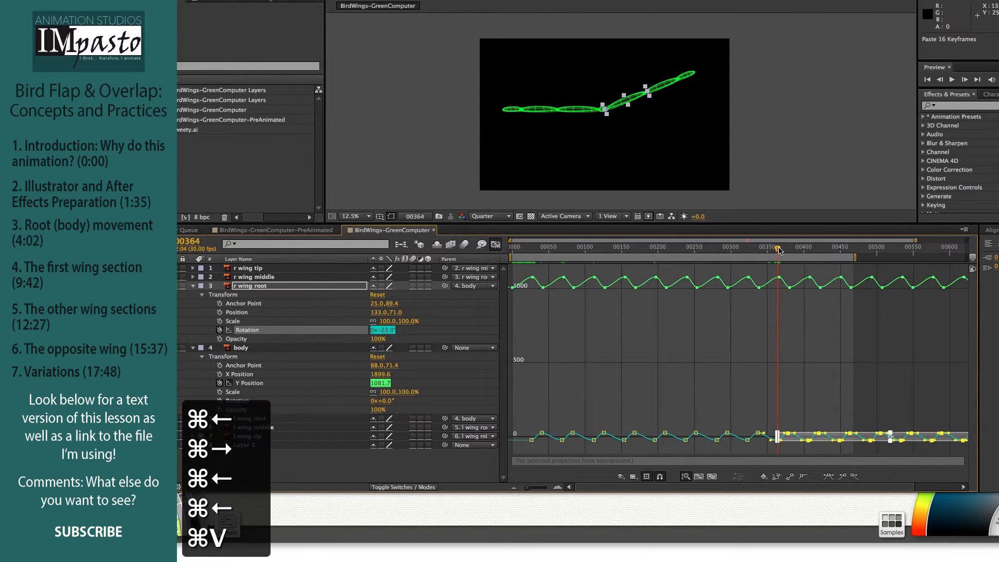
left_click_drag(505, 483, 500, 486)
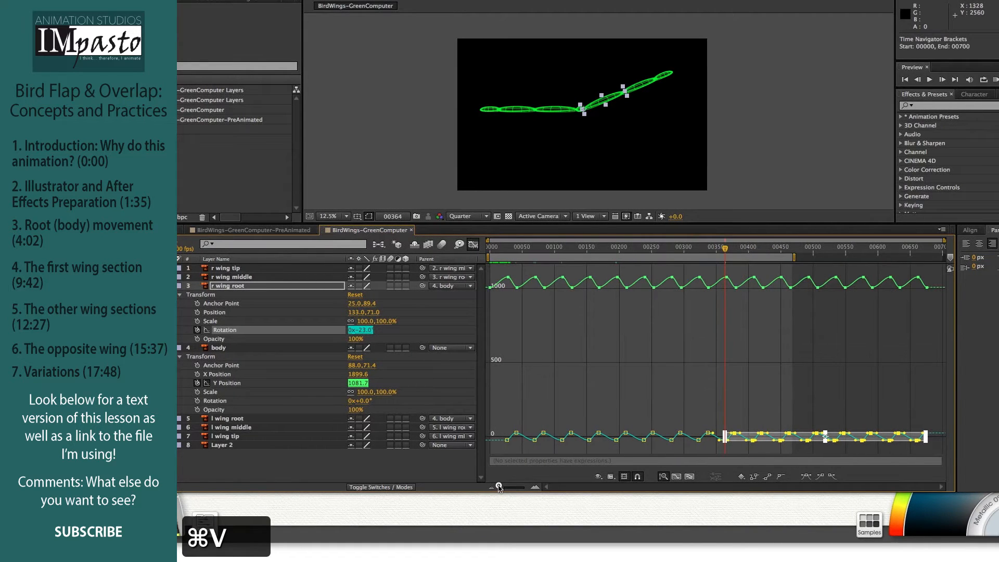
Step: Render the BirdWings-GreenComputer composition from frame 0 and preview BirdWings-GreenComputer_5.mov from the Desktop in Finder
left_click(488, 249)
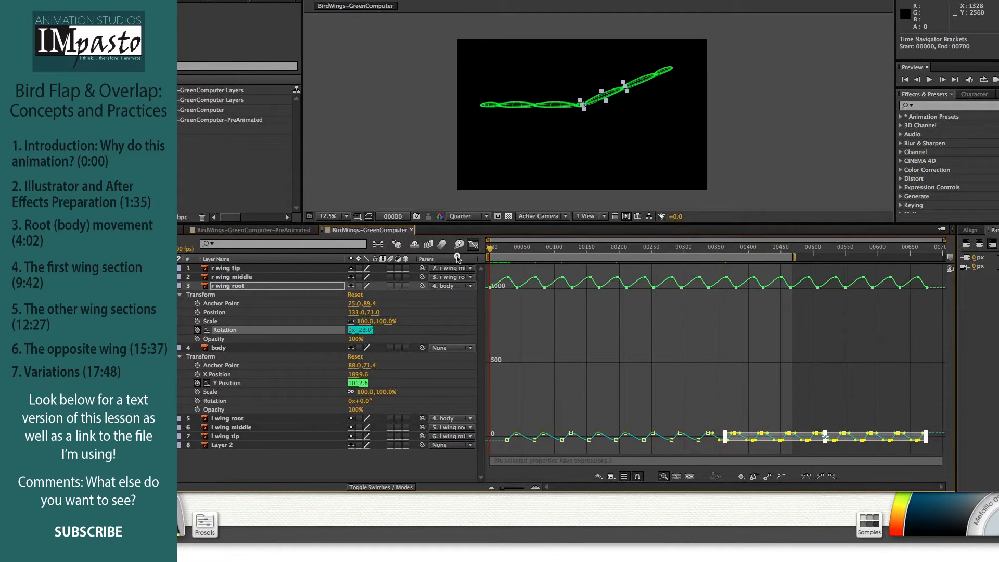
key("ctrl+super+m")
key("Return")
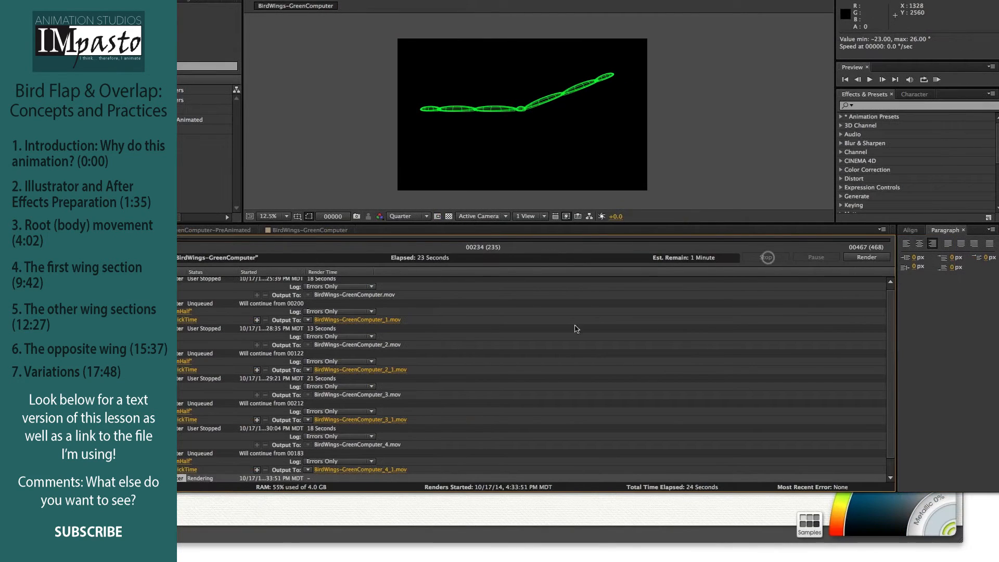
key("super+Tab")
key("super+Tab")
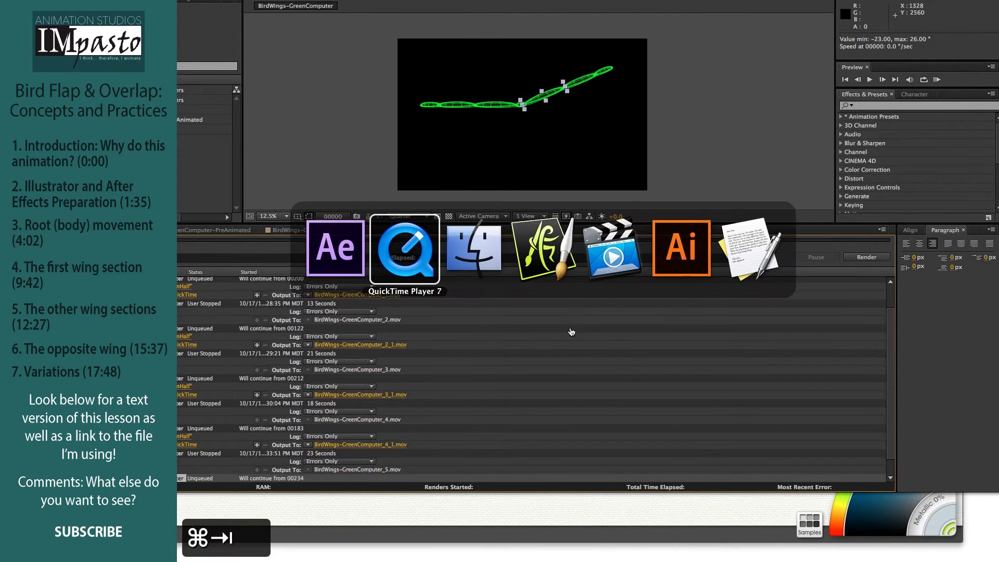
left_click(574, 170)
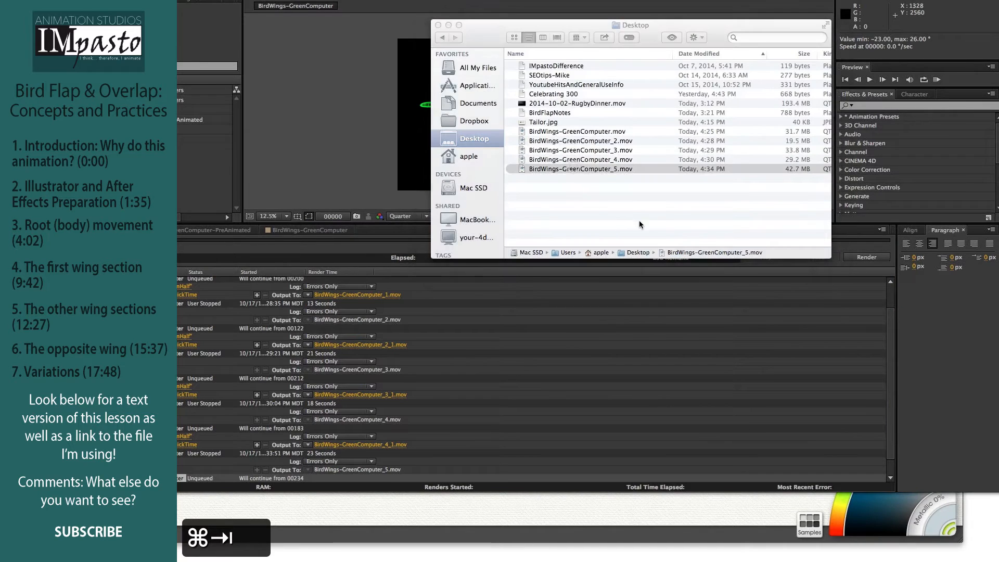
key("space")
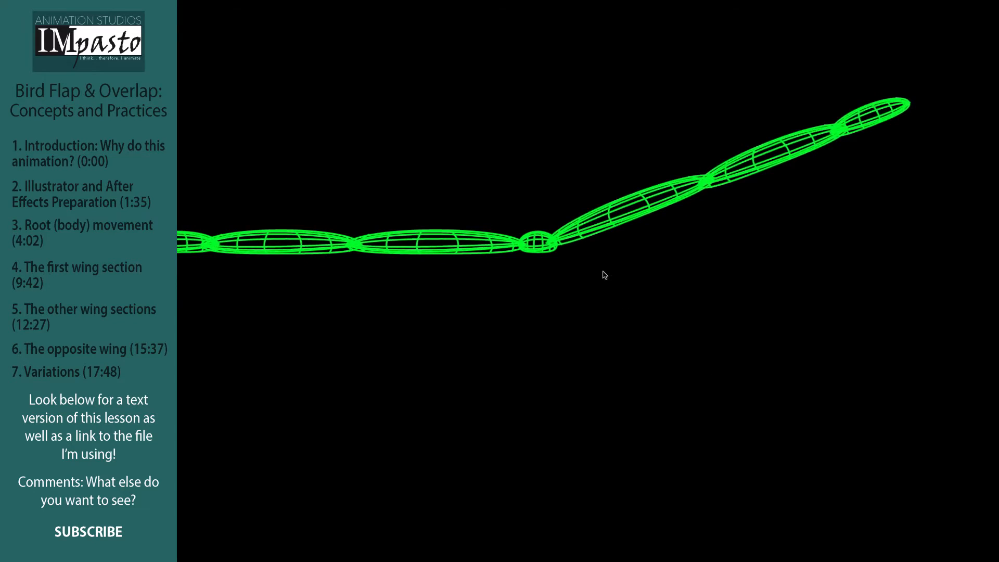
left_click(186, 17)
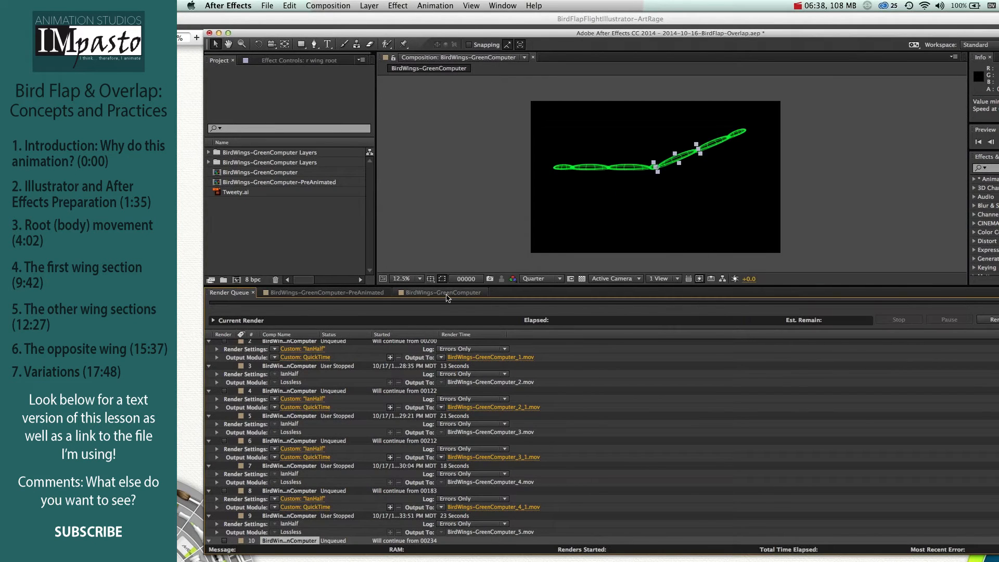
Step: Select all r wing root Rotation keyframes in the composition, remove the body's Y Position curve from the graph, and hide the transform box
left_click(448, 294)
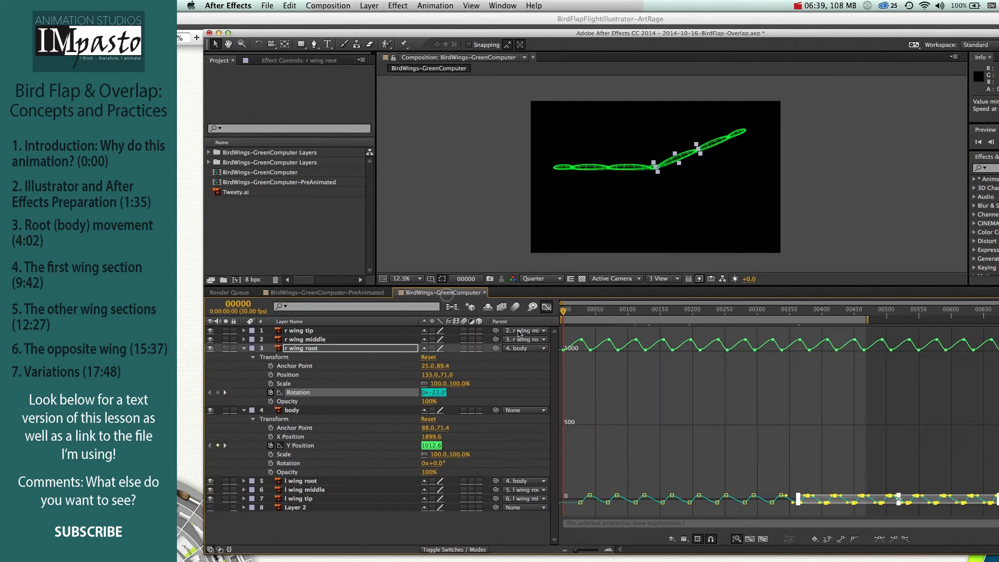
left_click(335, 367)
left_click(329, 393)
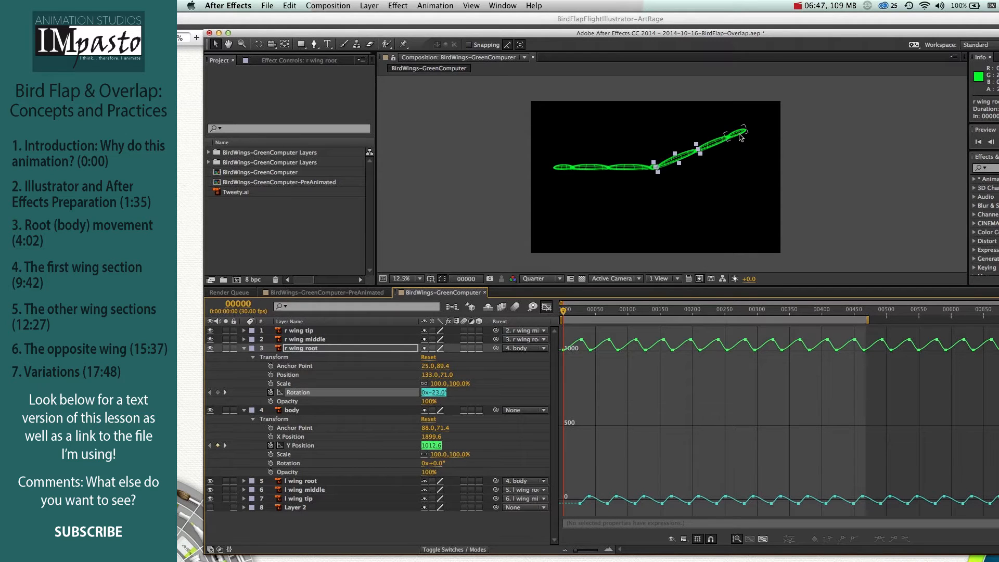
left_click_drag(573, 453, 873, 459)
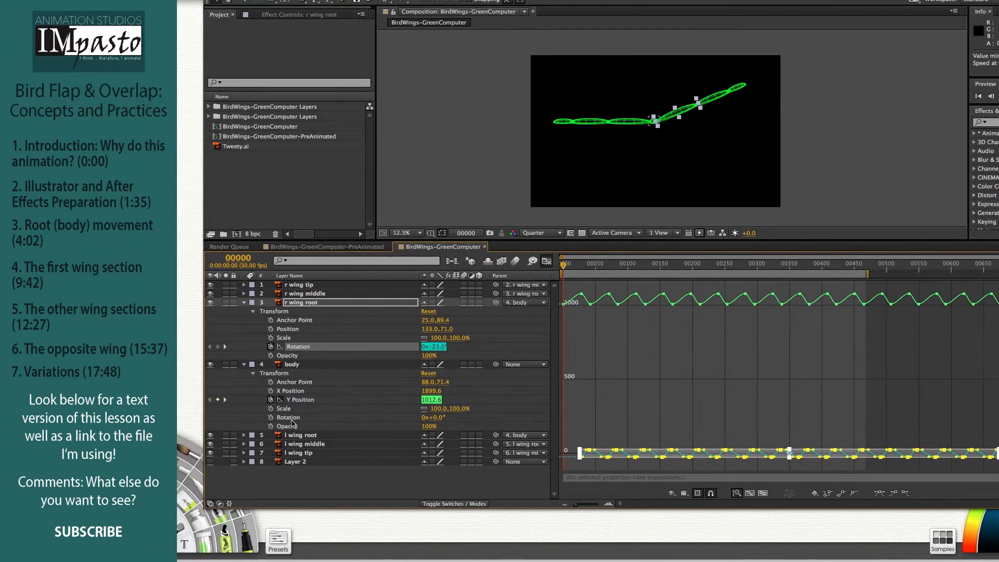
left_click(280, 400)
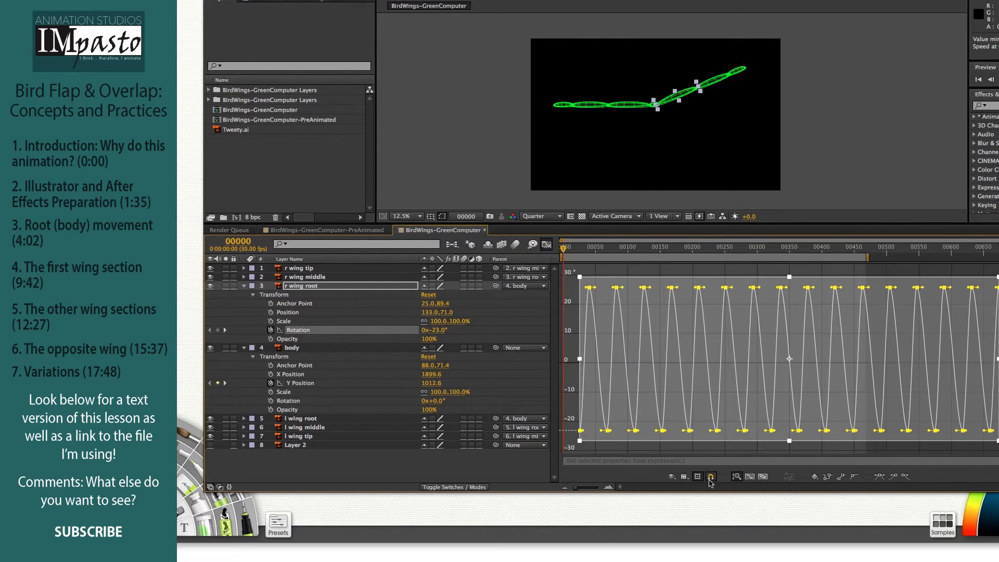
left_click(699, 477)
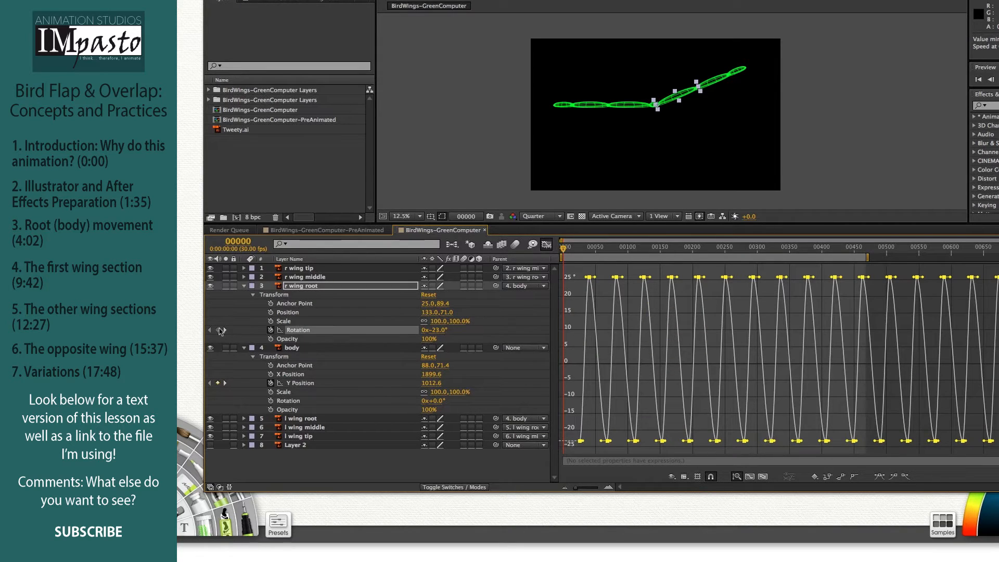
Step: Copy r wing root's Rotation keyframes and paste them into r wing middle's Rotation at frame 30, four frames after the root's first keyframe
left_click(226, 330)
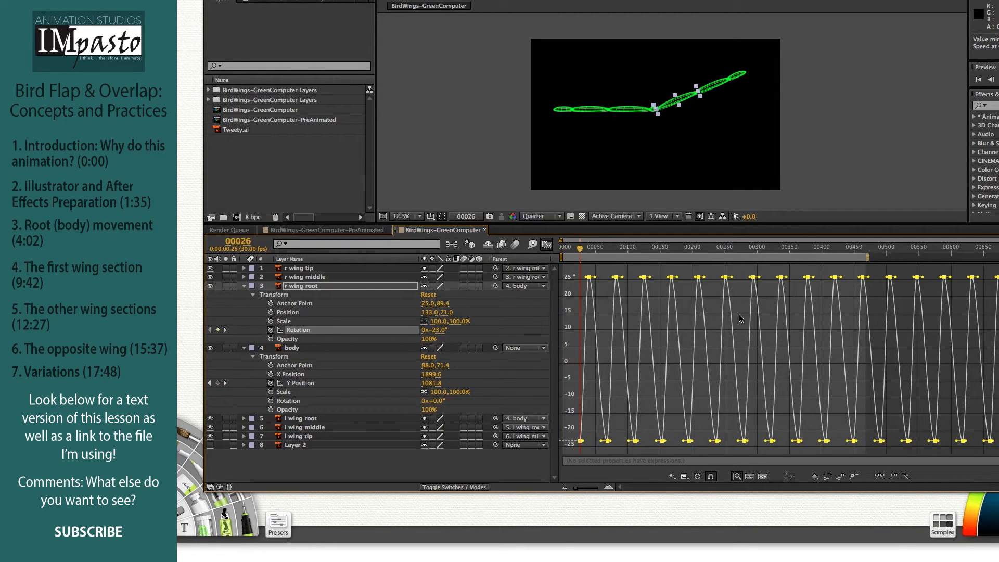
key("super+c")
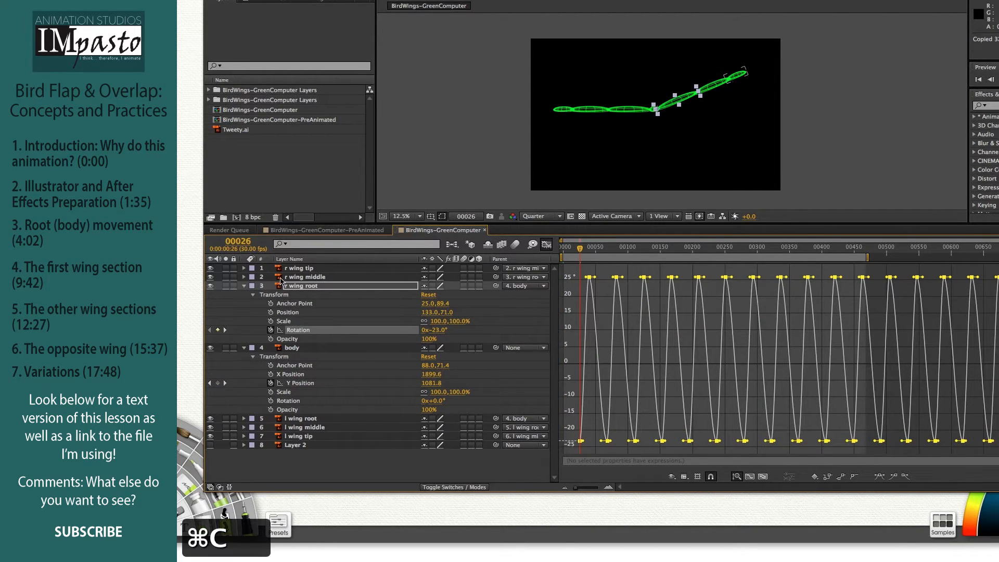
left_click(297, 277)
left_click(244, 277)
left_click(254, 286)
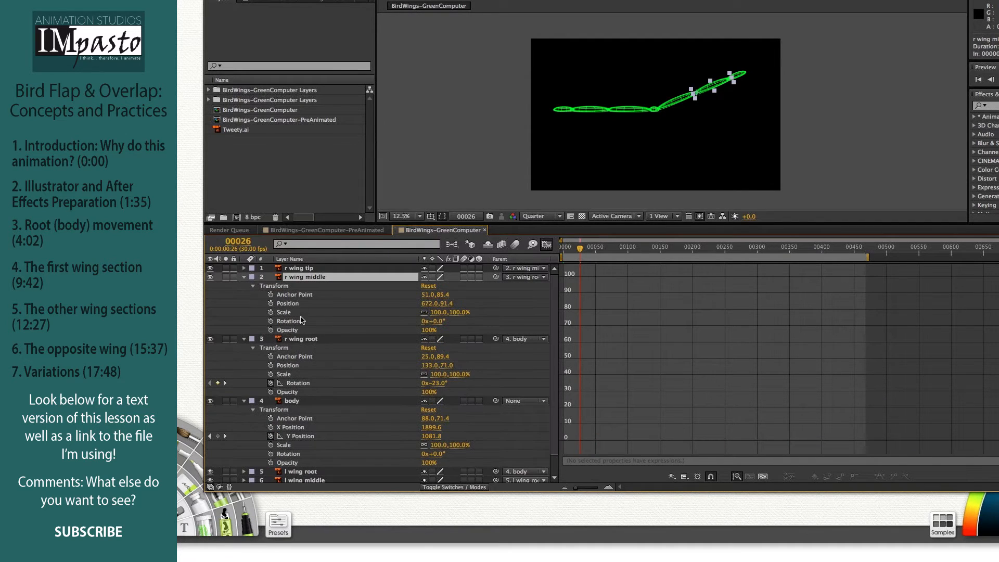
left_click(310, 321)
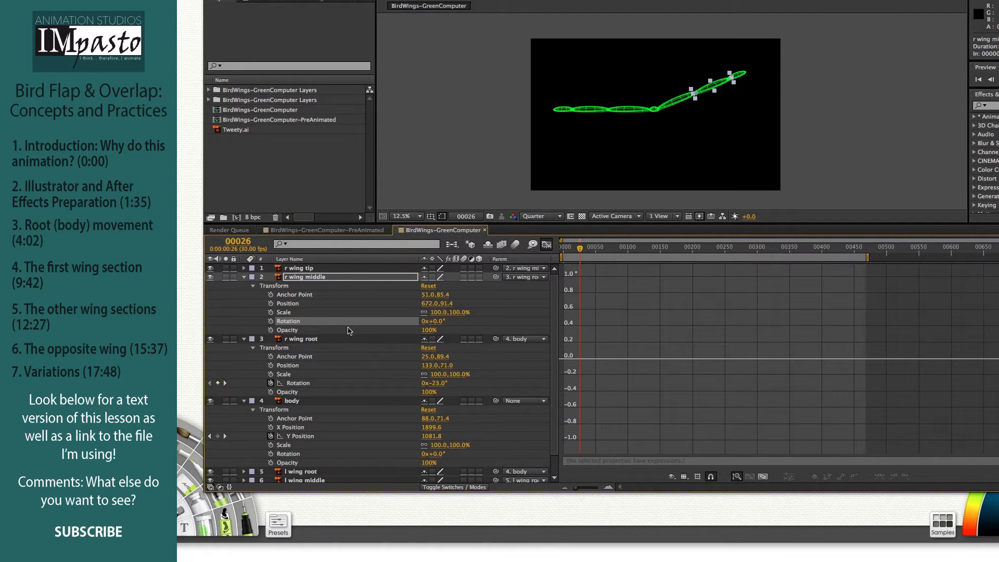
key("super+Right")
key("super+Right")
key("super+Right")
key("super+Right")
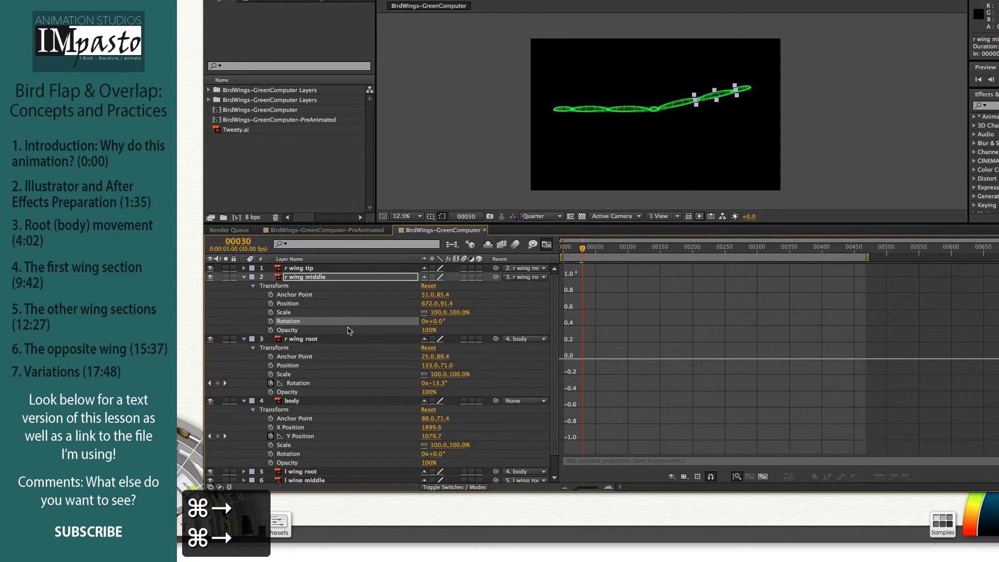
key("super+v")
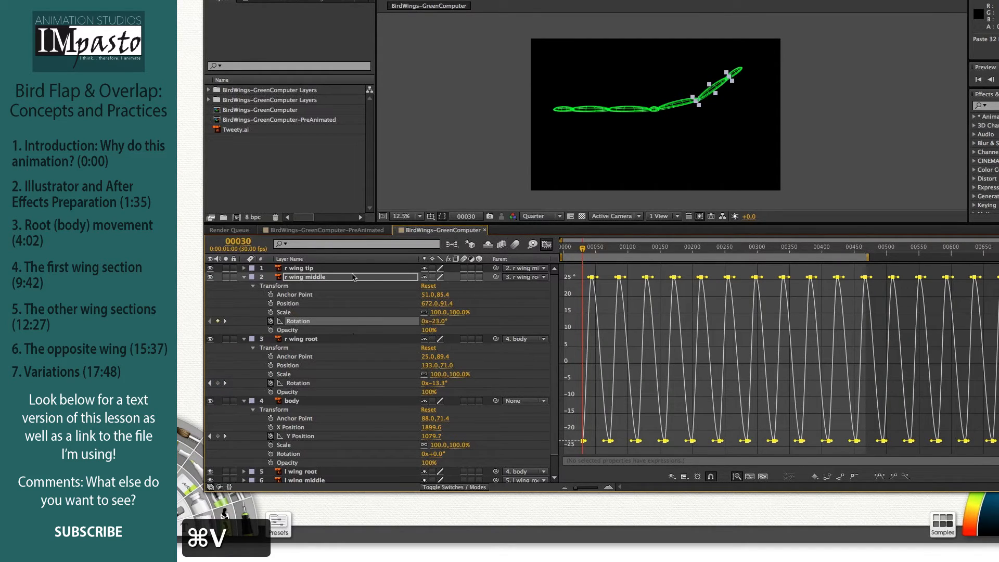
Step: Deselect the keyframes and scrub through the flap to review r wing middle's delayed rotation against the wing root
left_click_drag(583, 251, 609, 253)
left_click(812, 179)
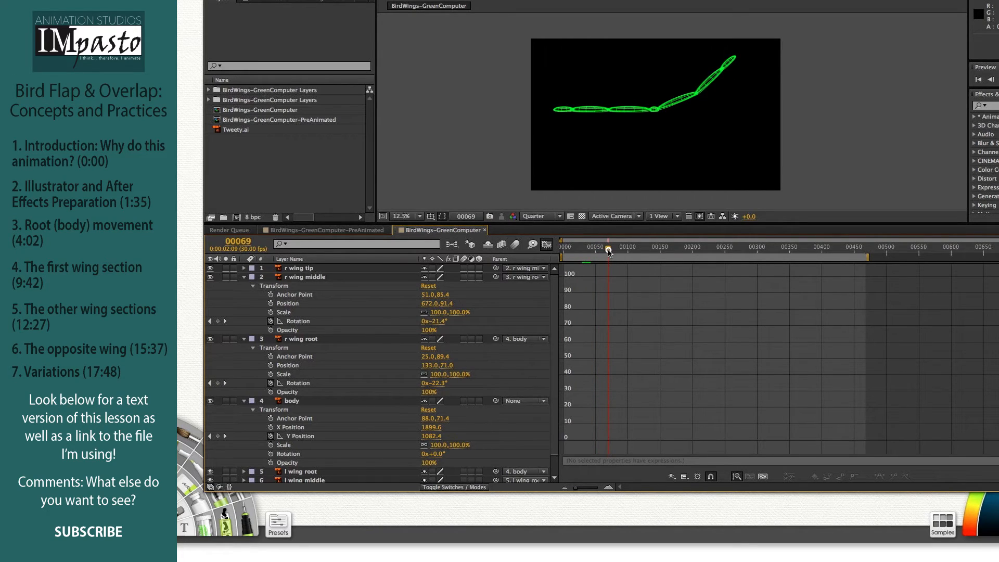
mouse_move(609, 252)
left_mouse_down()
mouse_move(623, 254)
mouse_move(563, 251)
mouse_move(634, 258)
mouse_move(561, 253)
mouse_move(623, 259)
mouse_move(579, 260)
mouse_move(604, 267)
left_mouse_up()
key("space")
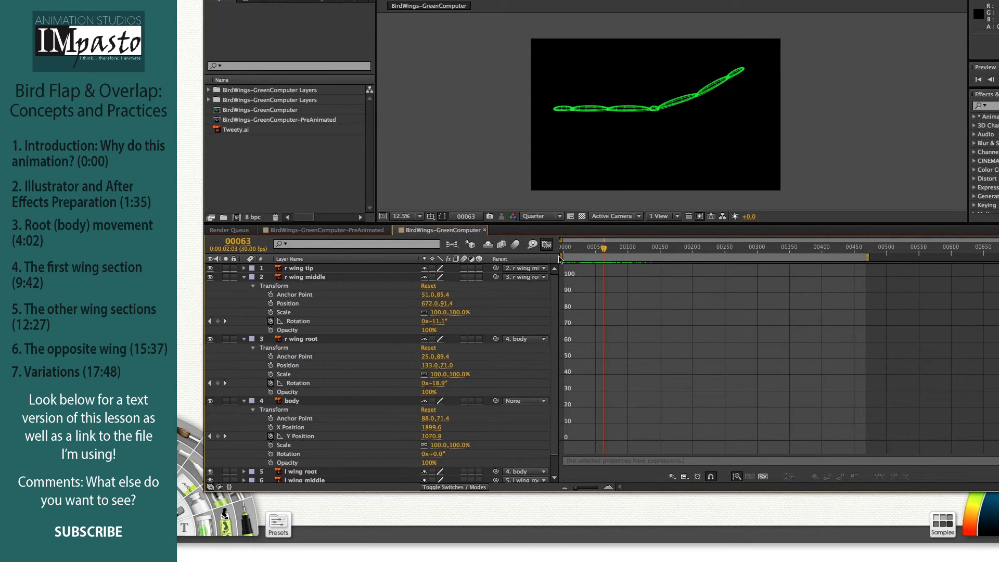
Step: Render the composition from frame 39 and preview BirdWings-GreenComputer_6.mov from the Desktop in Finder
key("ctrl+super+m")
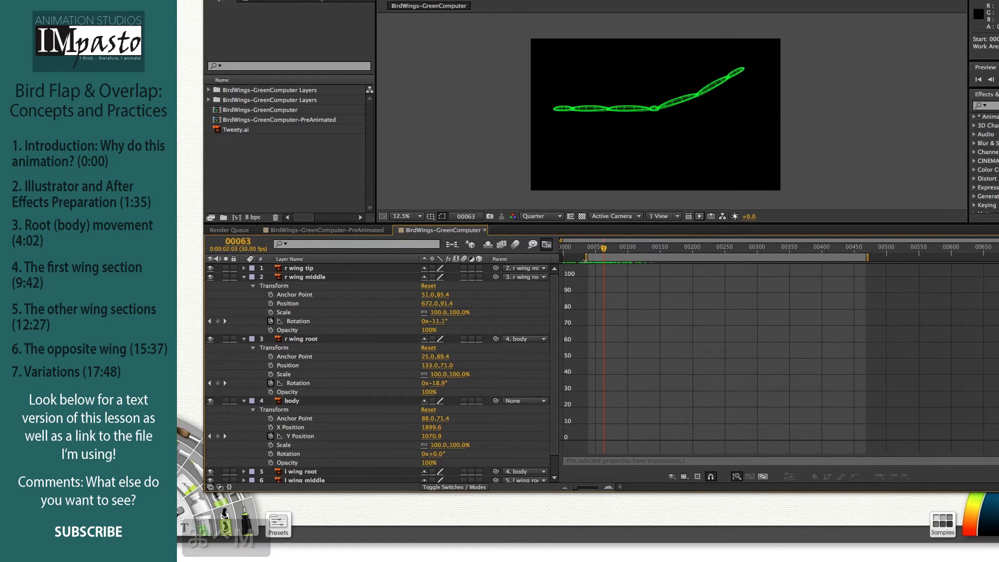
key("Return")
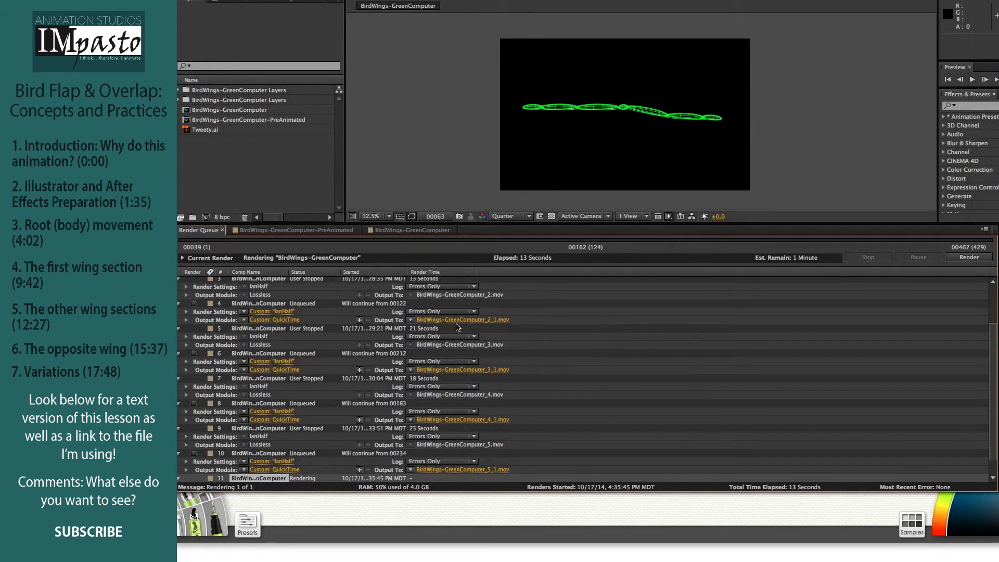
key("super+Tab")
key("super+Tab")
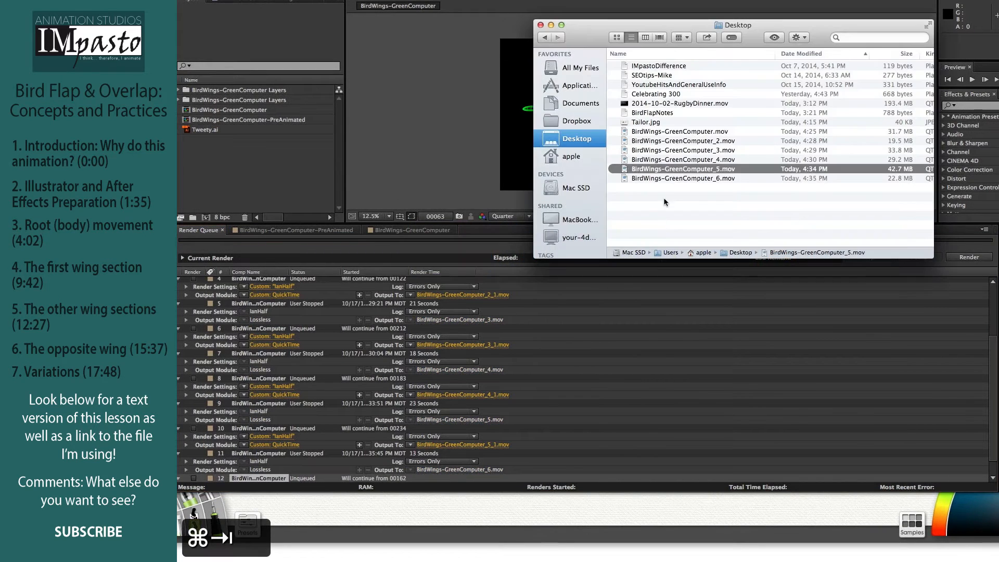
left_click(662, 178)
key("space")
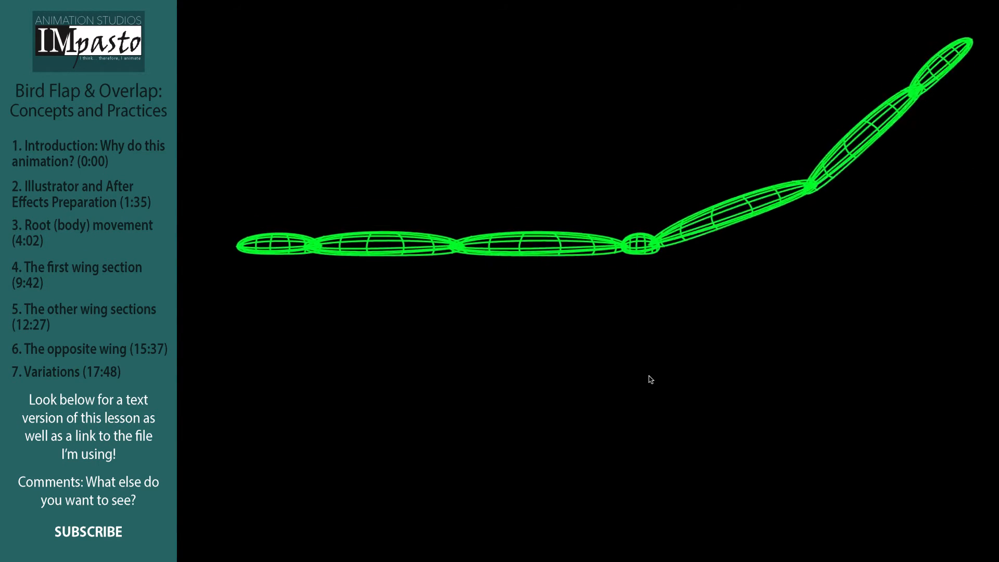
Step: Close the movie preview, delete every item in the render queue, and return to the BirdWings-GreenComputer timeline
key("super+w")
key("super+w")
key("super+a")
key("BackSpace")
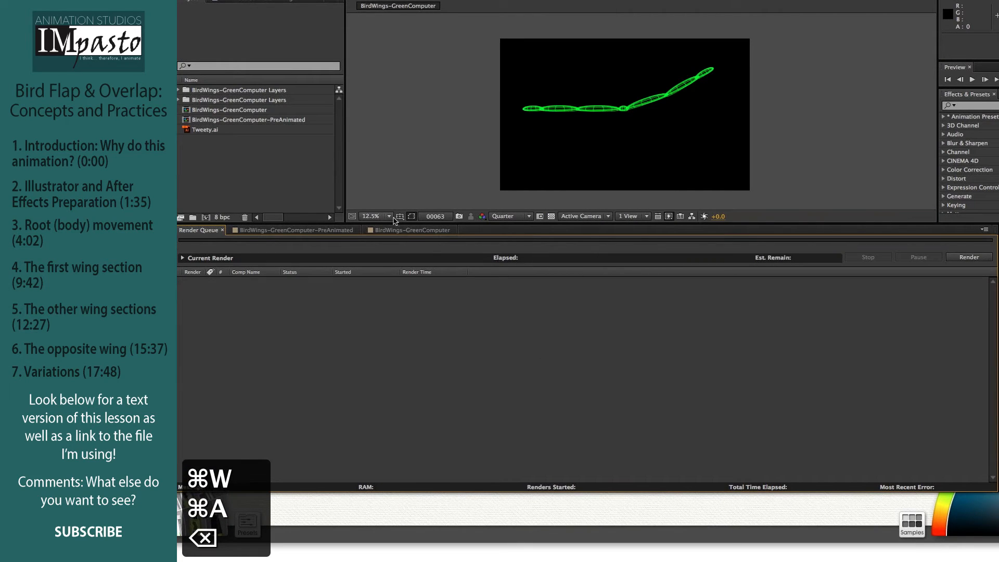
left_click(413, 232)
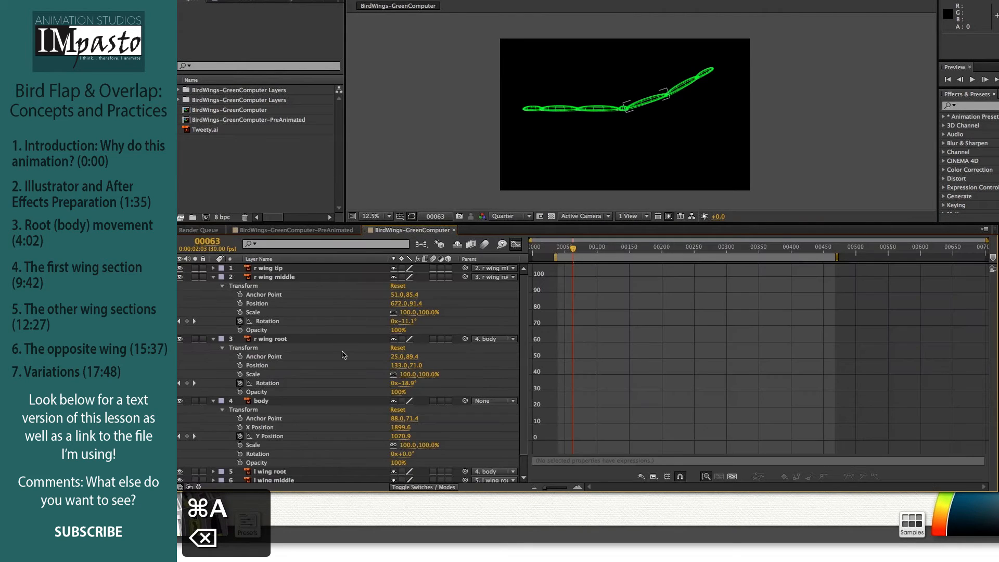
Step: Copy all of r wing middle's Rotation keyframes
left_click(302, 386)
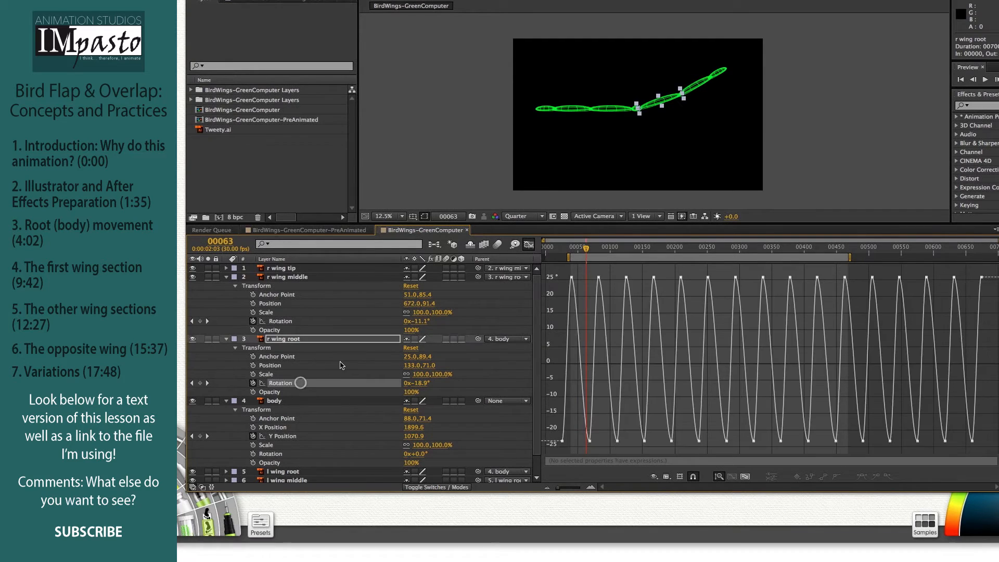
scroll(307, 385, "down", 2)
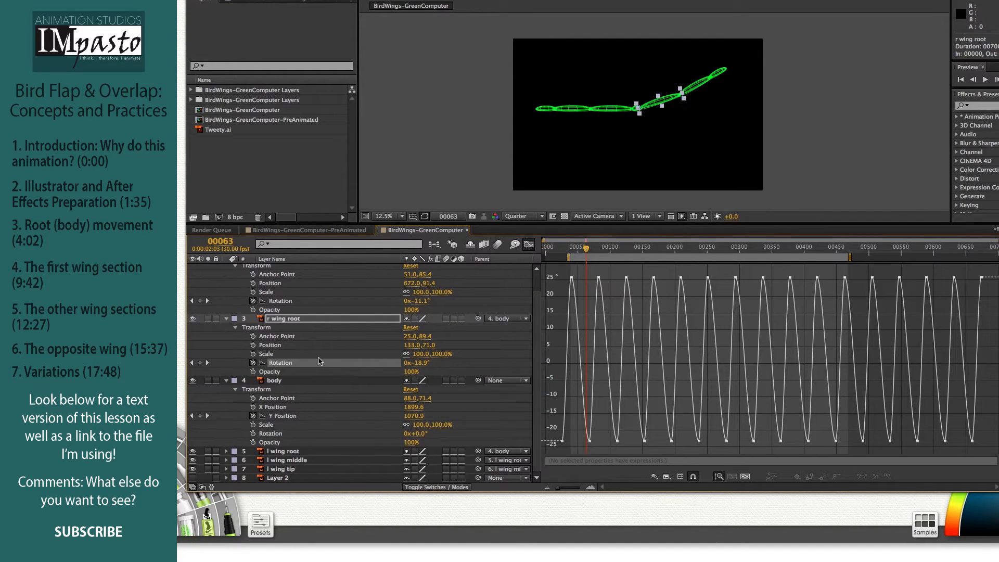
scroll(319, 361, "up", 2)
left_click(303, 321)
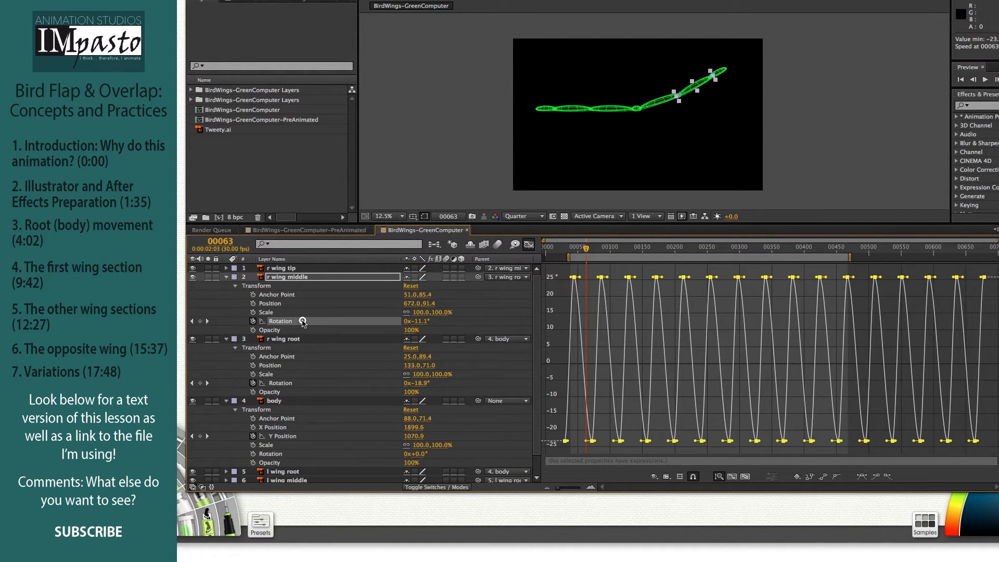
key("super+c")
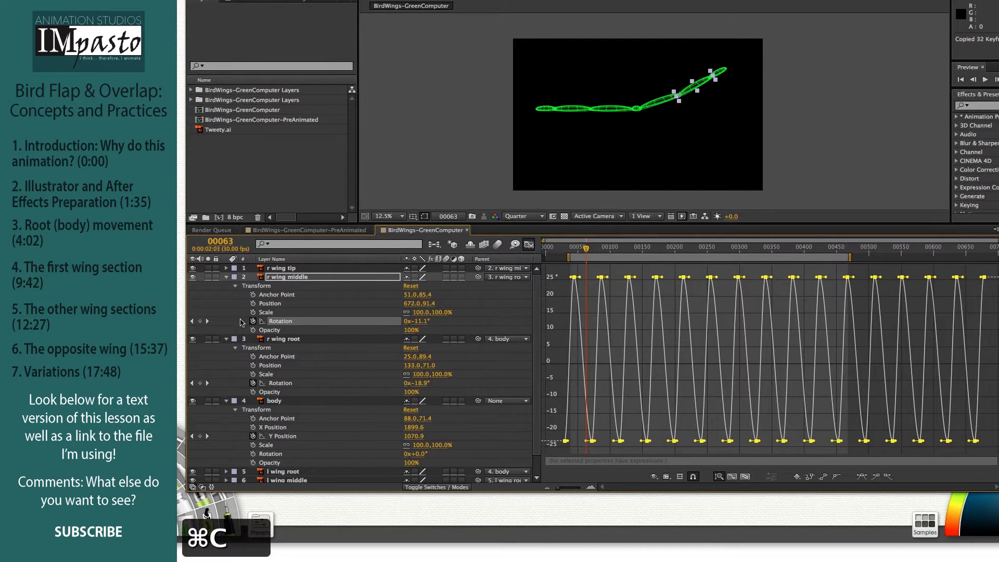
Step: Paste the copied keyframes into r wing tip's Rotation at frame 34, four frames after r wing middle's first keyframe
left_click(209, 322)
left_click(209, 322)
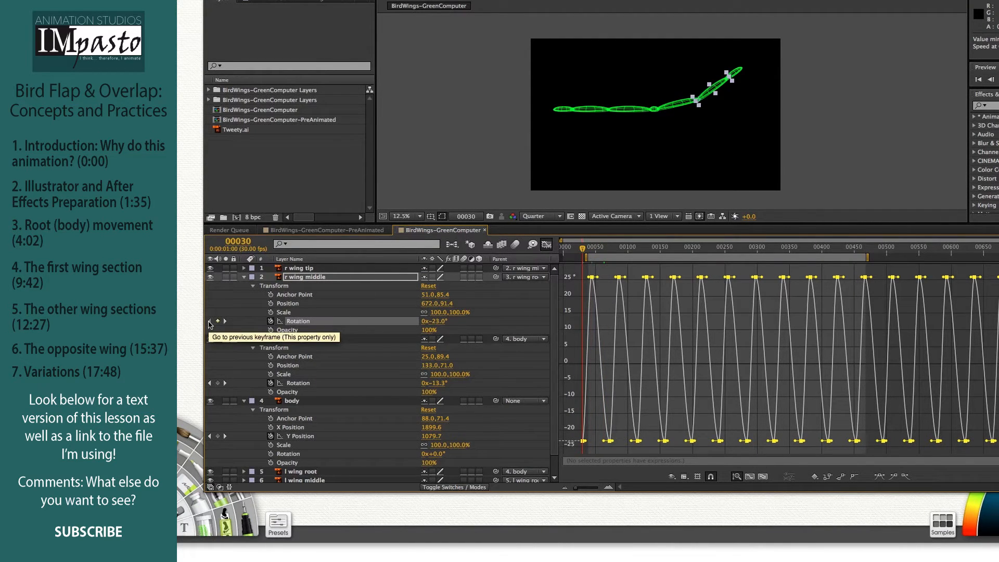
key("super+Right")
key("super+Right")
key("super+Right")
key("super+Right")
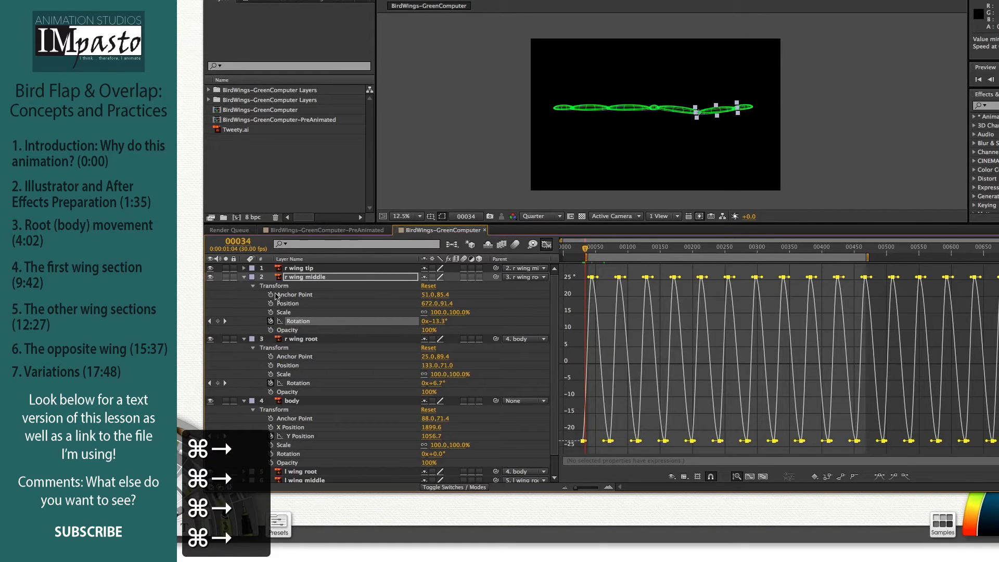
left_click(244, 269)
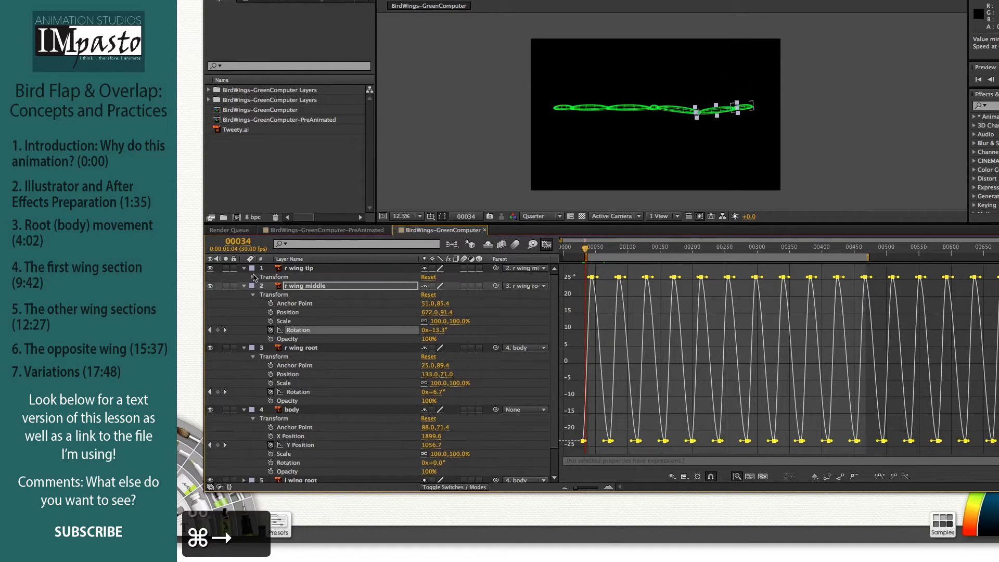
left_click(253, 277)
left_click(308, 313)
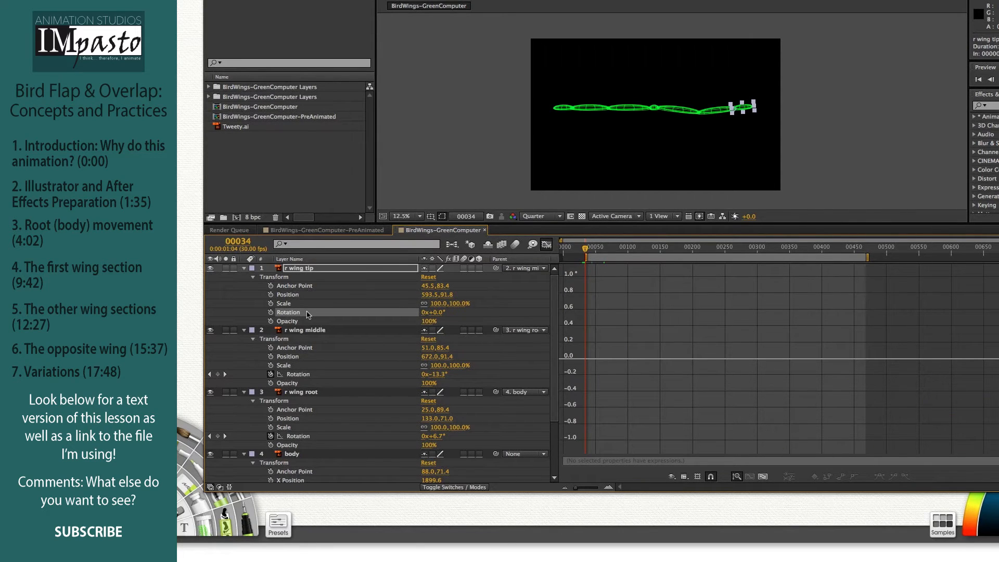
key("super+v")
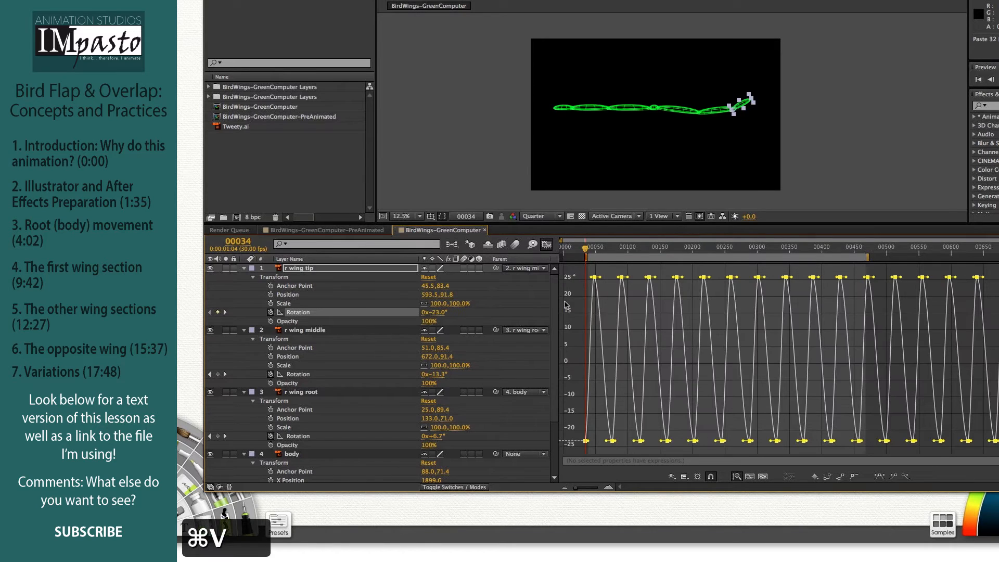
Step: Deselect the keyframes and scrub through the flap to review how r wing tip's rotation follows the inner wing sections
key("space")
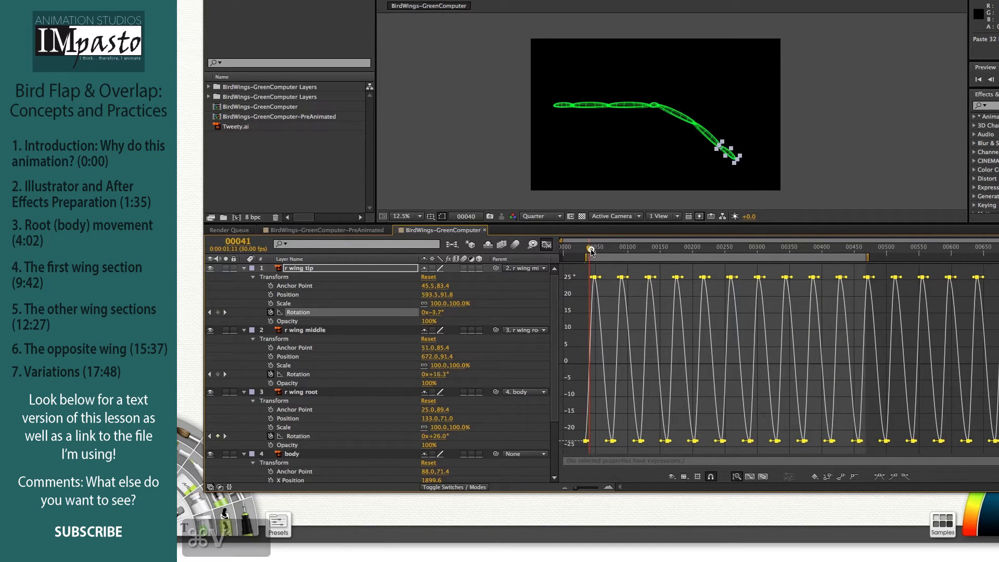
left_click(835, 188)
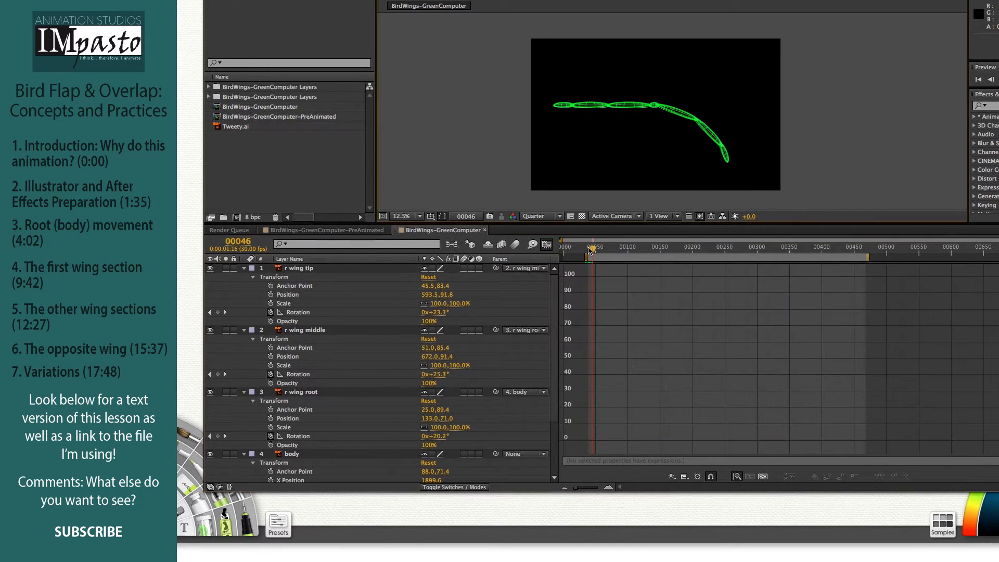
left_click_drag(593, 251, 617, 250)
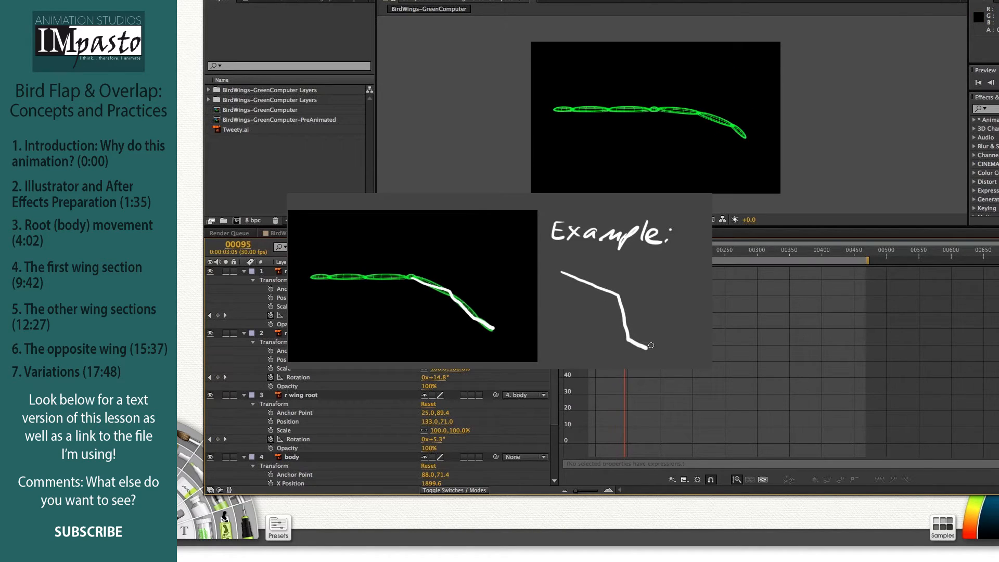
Step: Render the BirdWings-GreenComputer composition and play BirdWings-GreenComputer_1.mov from the Desktop to review the three-section overlap
key("ctrl+super+m")
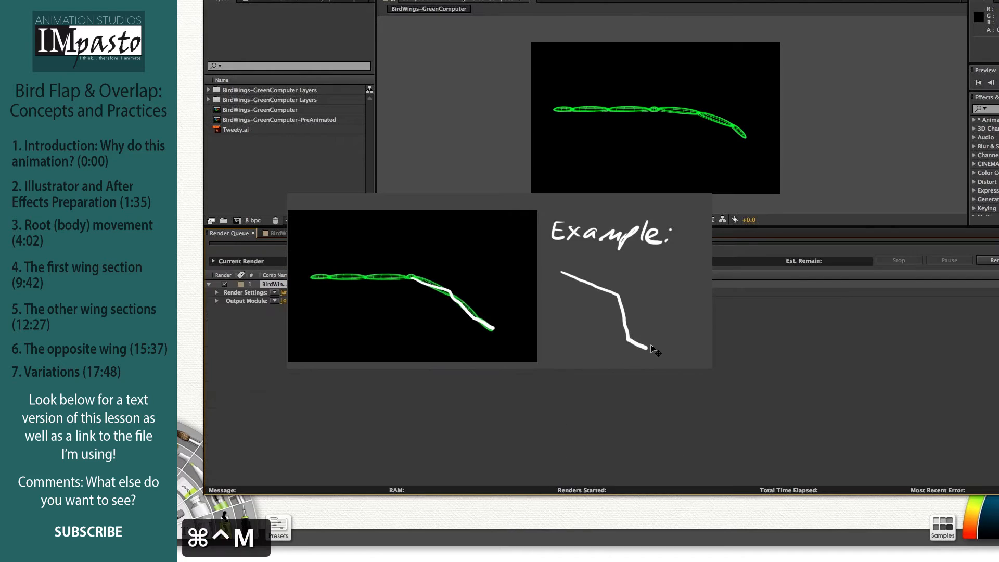
key("Return")
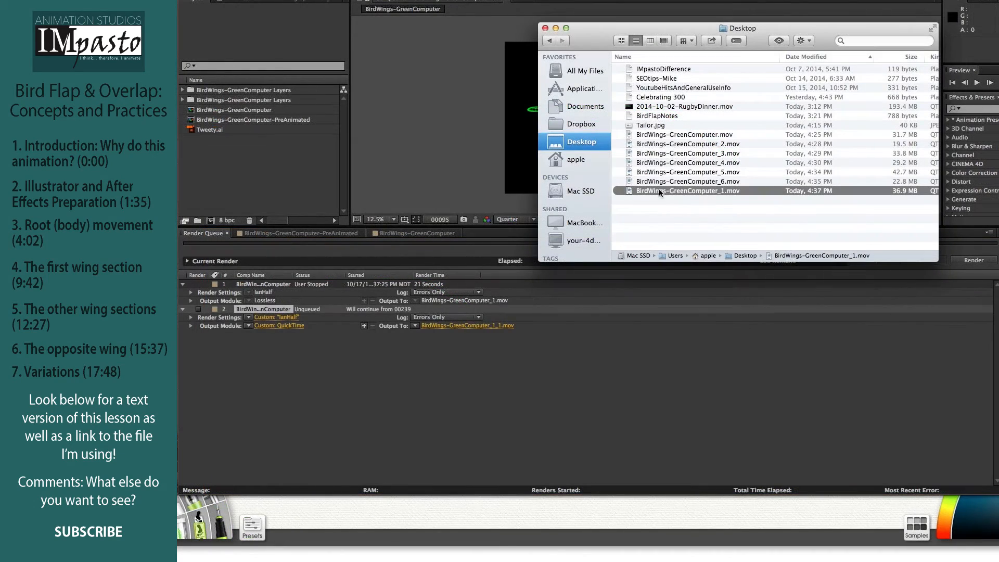
key("space")
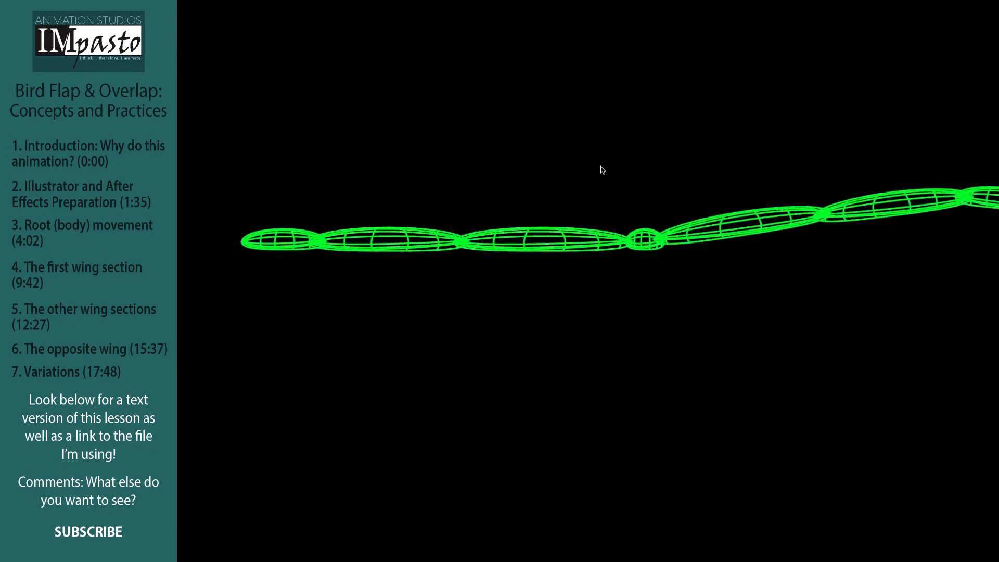
key("space")
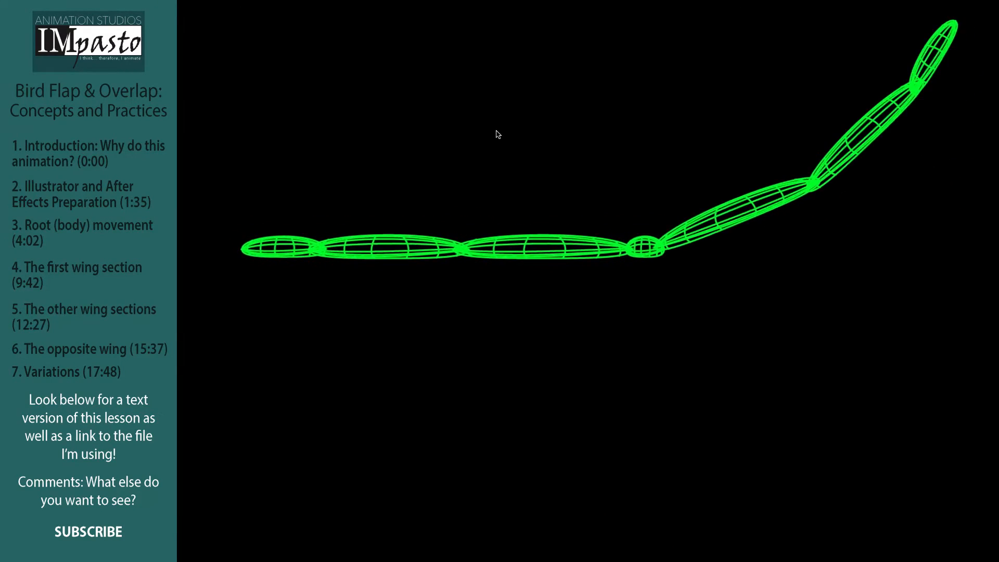
key("space")
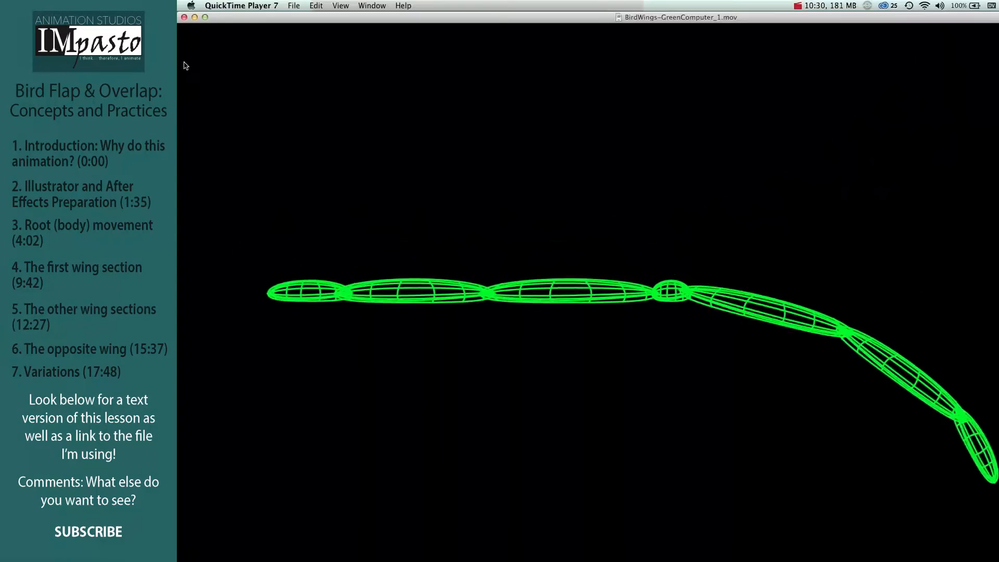
Step: Close the rendered movie and scrub through the right wing's flap in the BirdWings-GreenComputer timeline
left_click(184, 17)
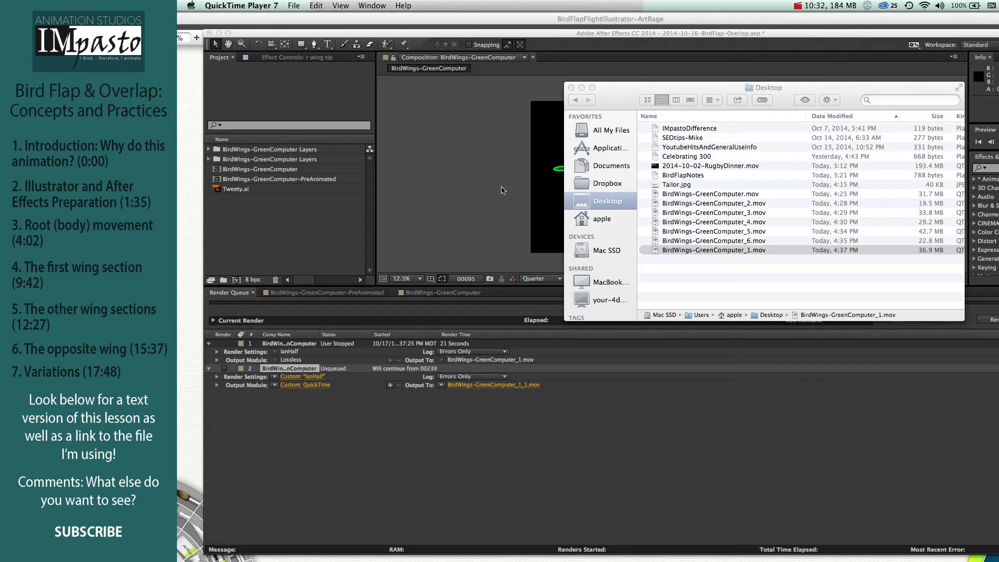
left_click(484, 432)
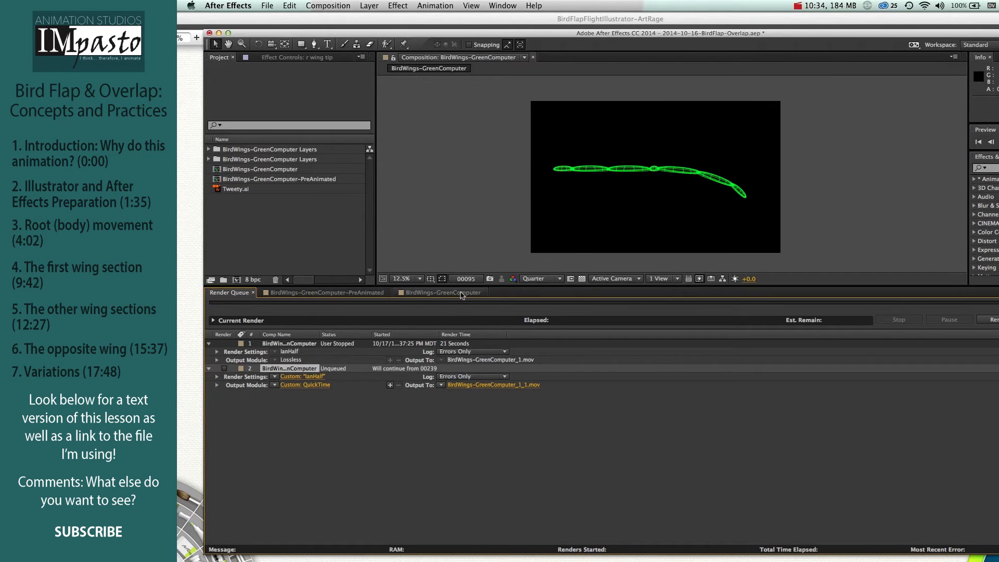
left_click(462, 293)
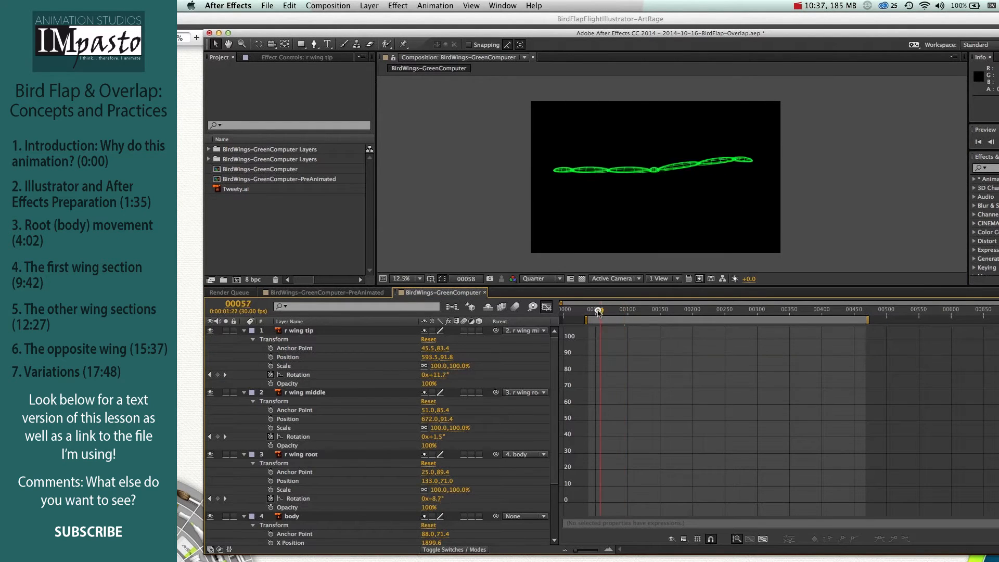
left_click_drag(600, 312, 607, 315)
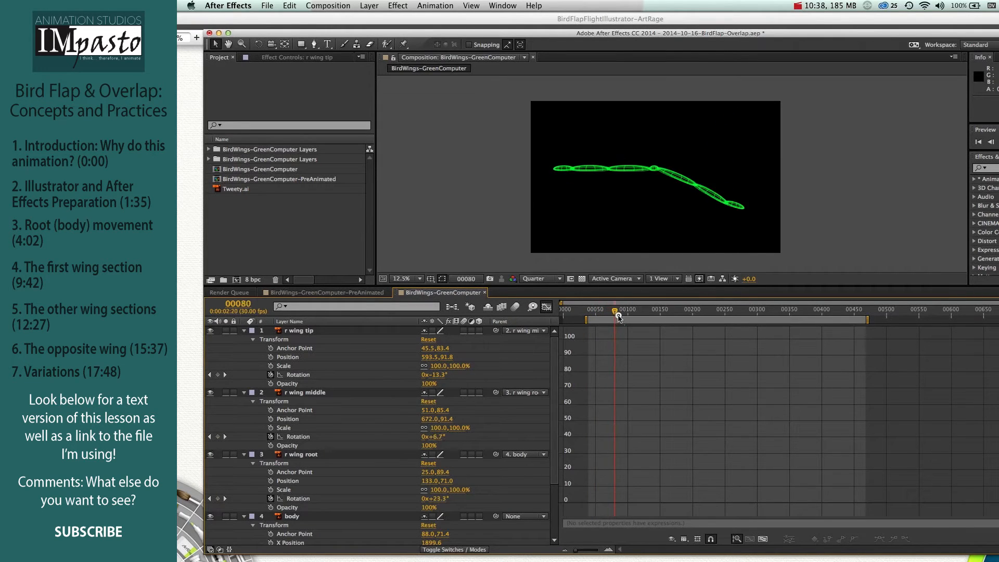
mouse_move(603, 315)
left_mouse_down()
mouse_move(630, 314)
mouse_move(575, 315)
mouse_move(598, 317)
left_mouse_up()
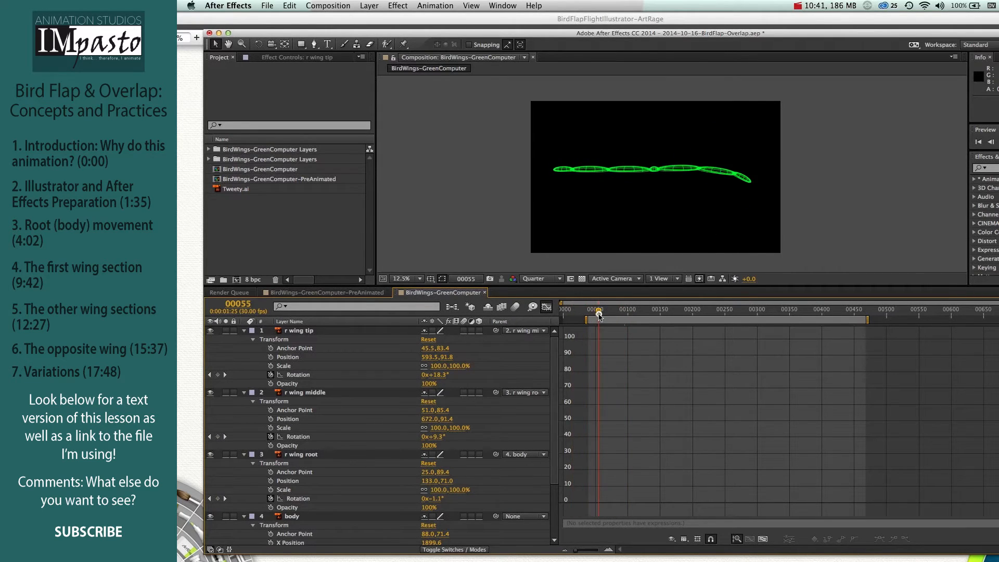
Step: Collapse the r wing tip, r wing middle, r wing root and body layers and scrub through the flap again
left_click(244, 331)
left_click(244, 340)
left_click(244, 348)
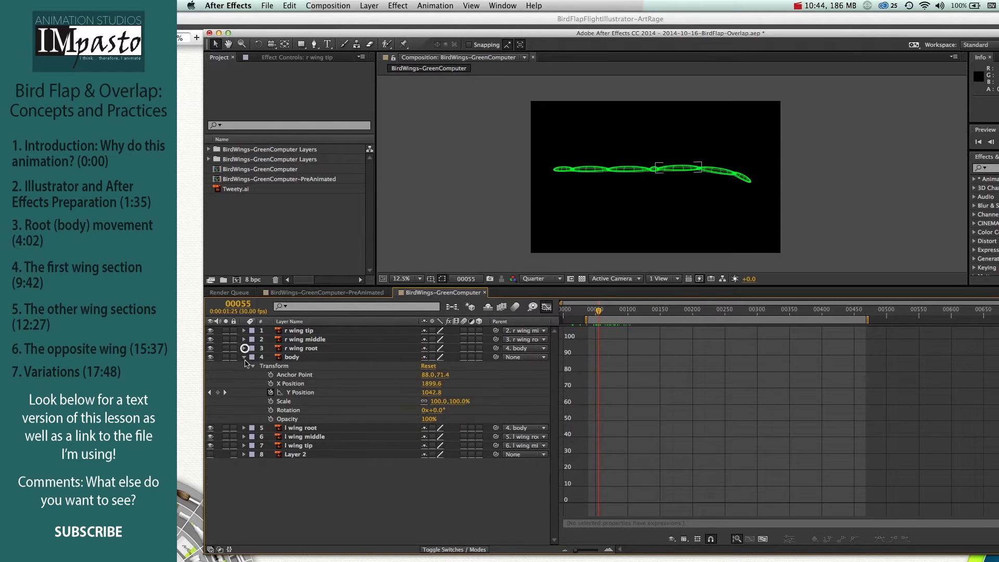
left_click(244, 357)
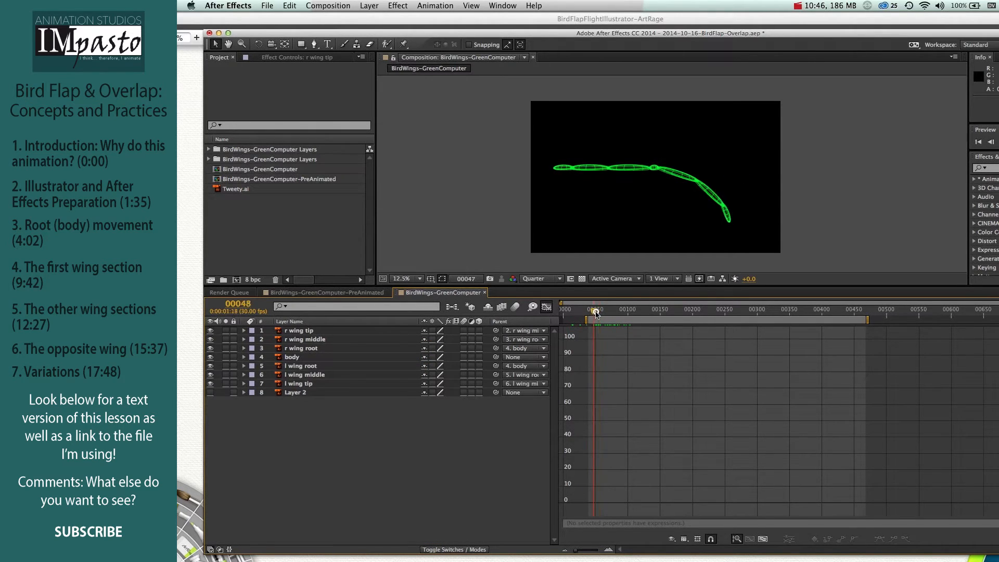
left_click_drag(598, 318, 628, 322)
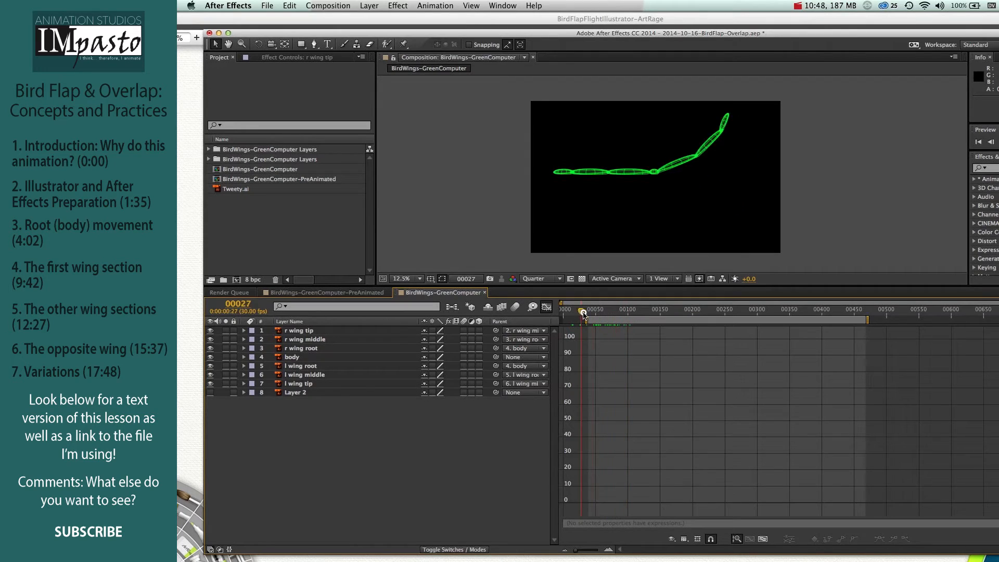
mouse_move(614, 320)
left_mouse_down()
mouse_move(623, 321)
mouse_move(595, 318)
left_mouse_up()
Step: Move to r wing root's first Rotation keyframe at frame 26 and copy all of its Rotation keyframes
left_click(308, 349)
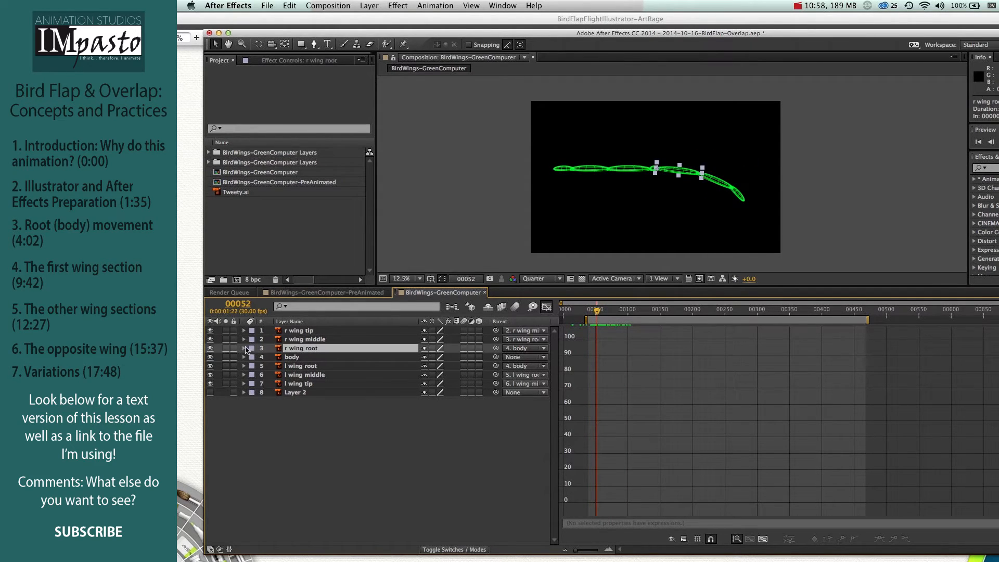
left_click(244, 348)
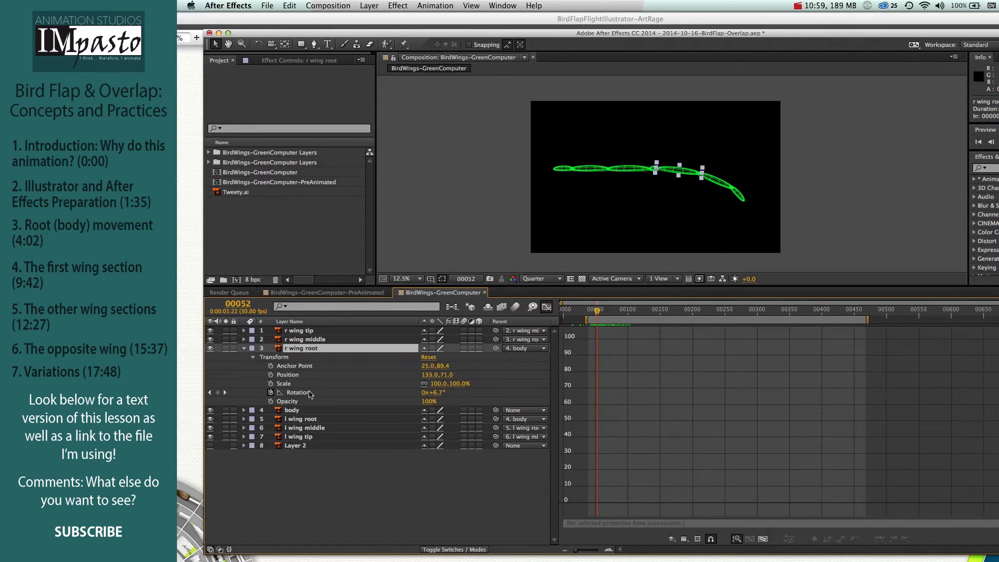
left_click(312, 394)
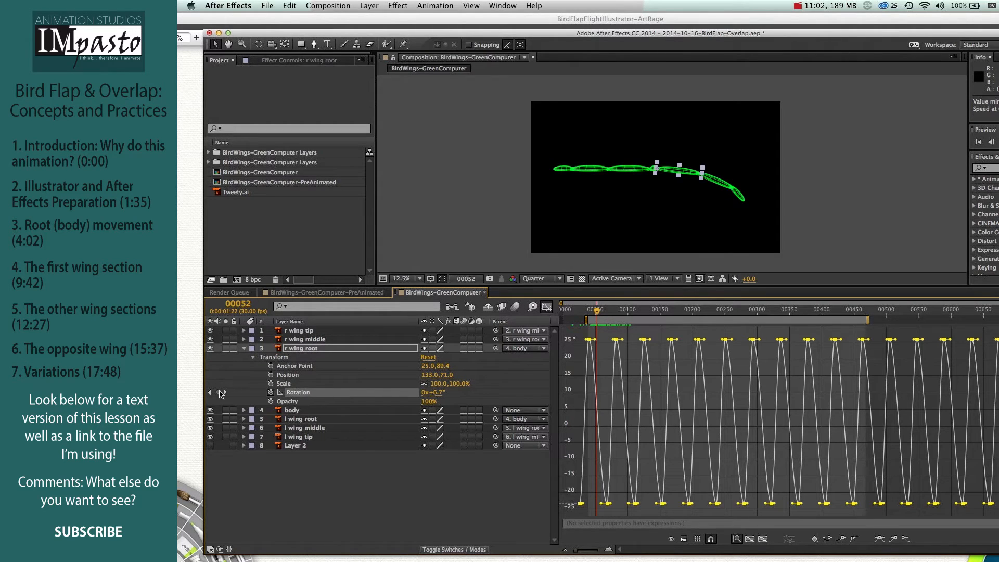
left_click(209, 393)
left_click(210, 392)
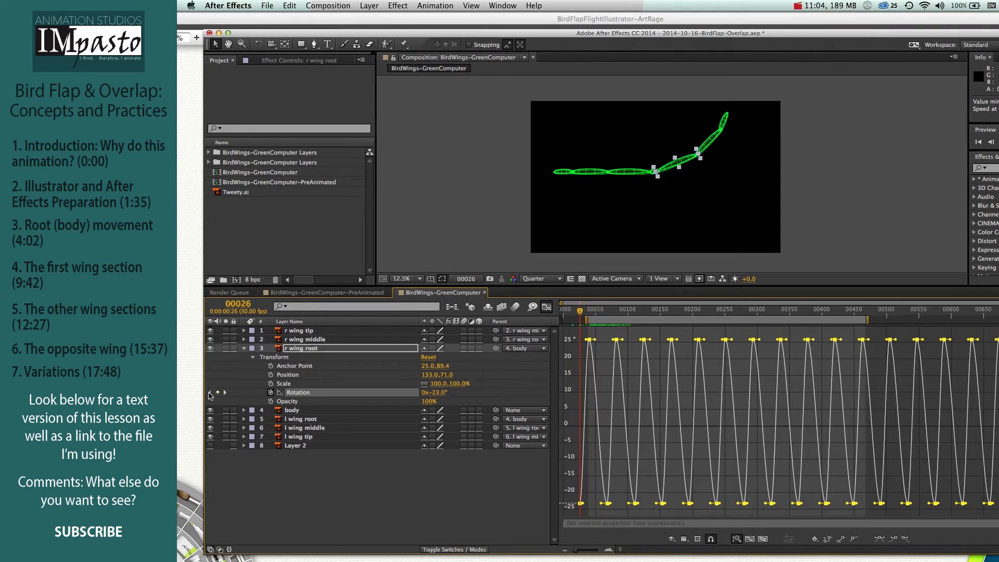
key("super+c")
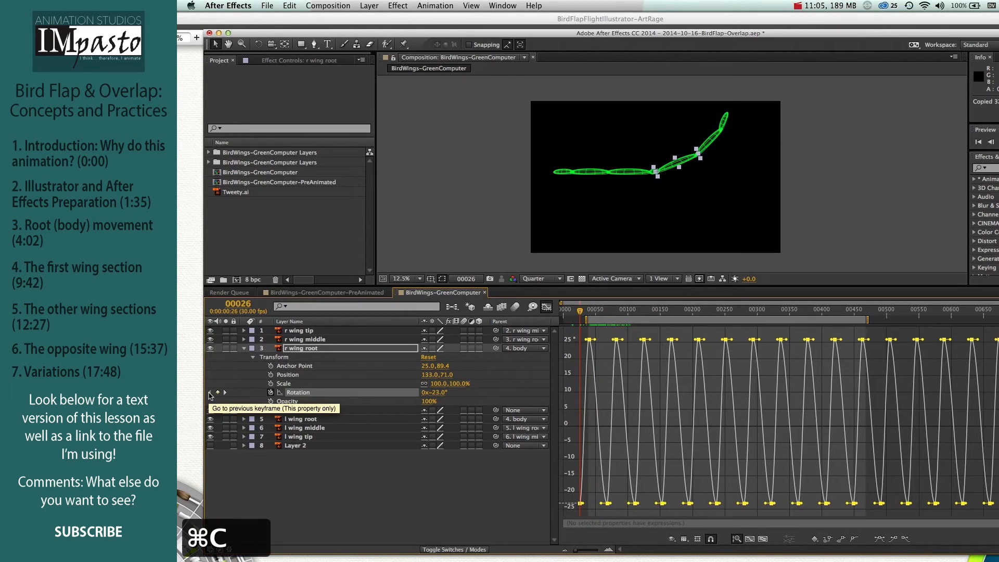
Step: Collapse r wing root and paste the copied Rotation keyframes onto l wing root's Rotation at frame 26
left_click(245, 349)
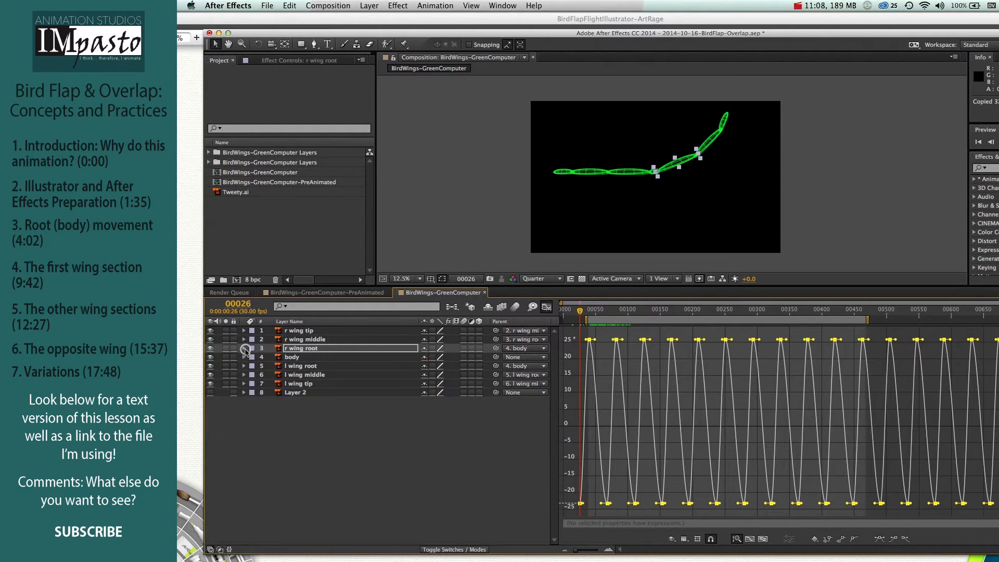
left_click(306, 367)
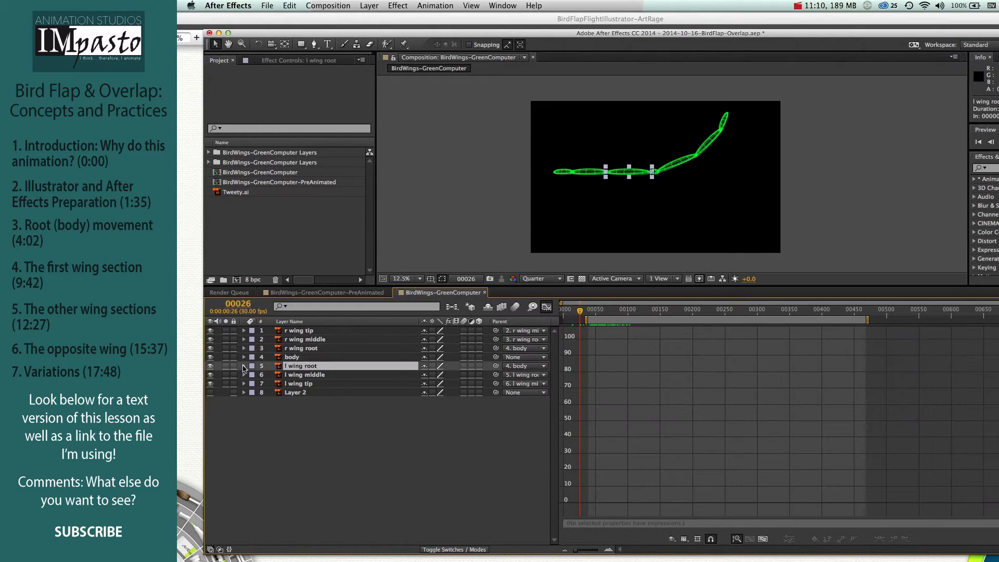
left_click(244, 366)
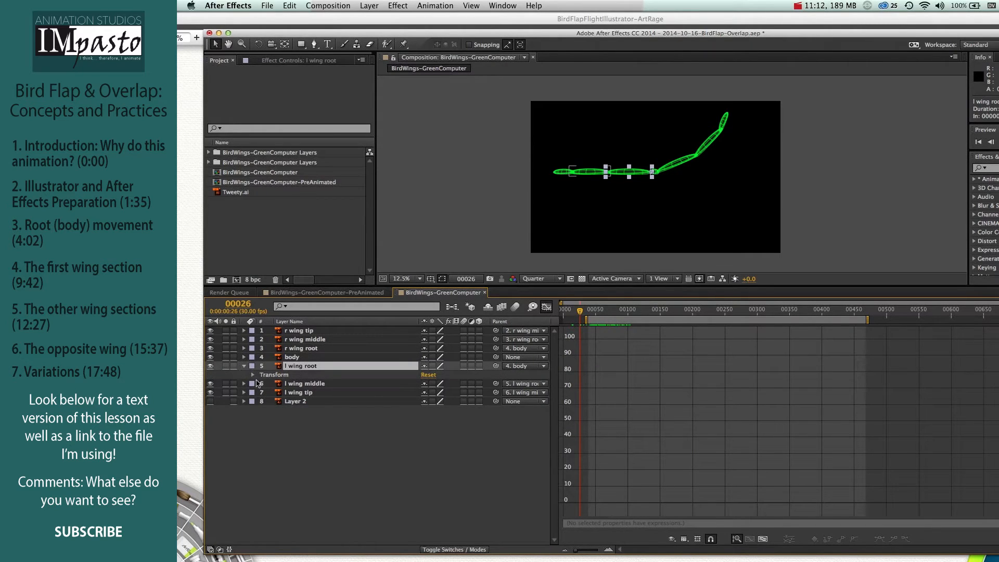
left_click(252, 375)
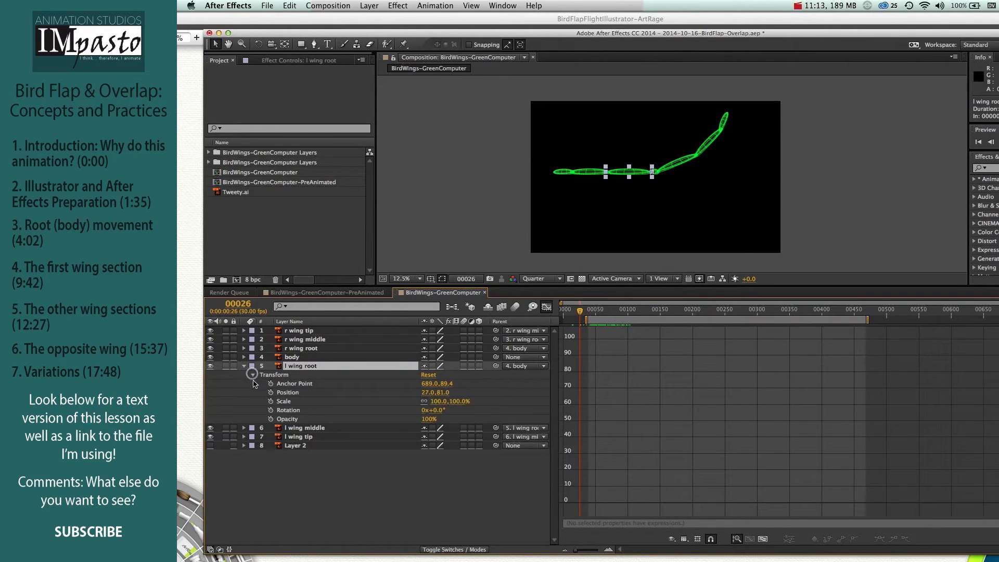
left_click(311, 411)
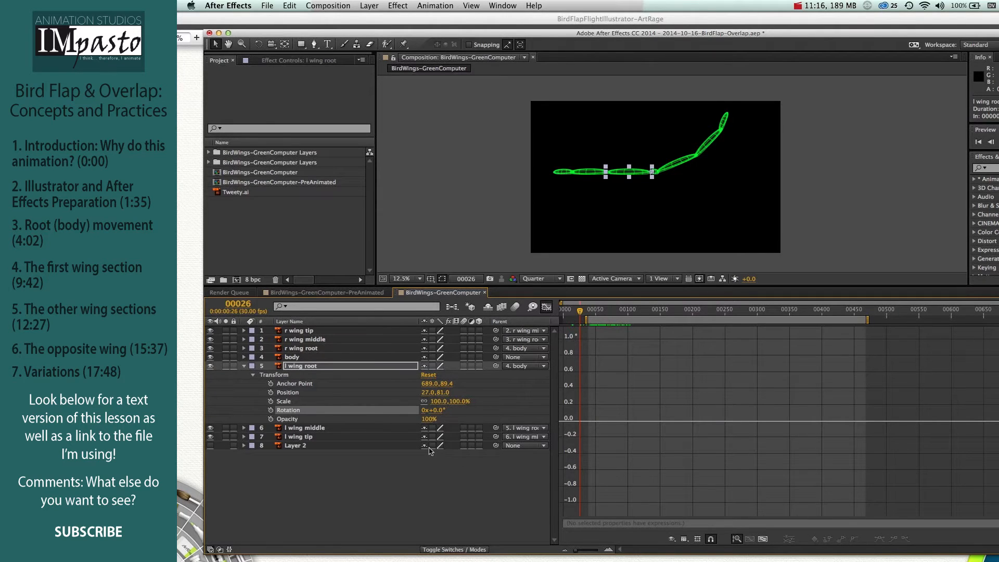
key("super+v")
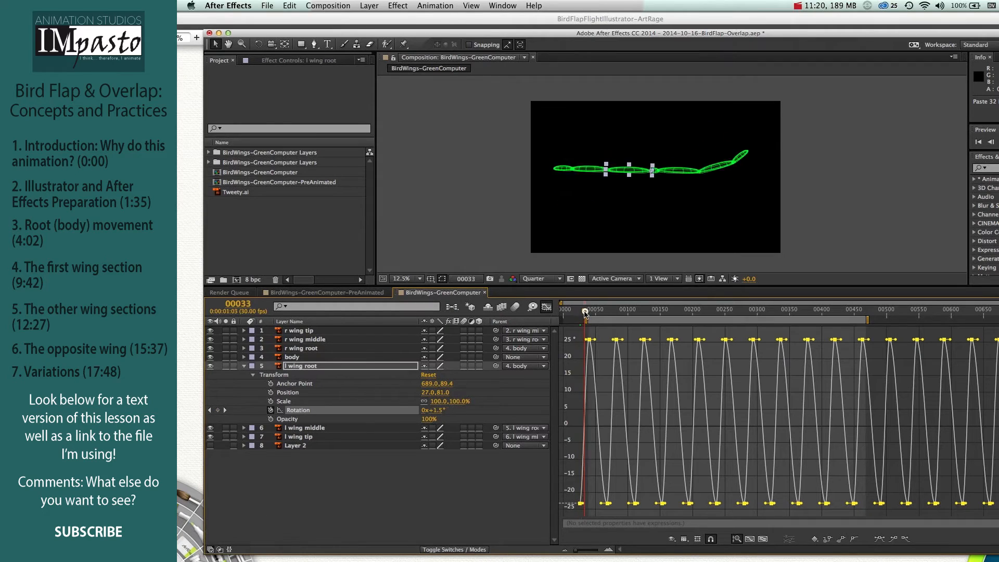
Step: Scrub through the flap, turn on the graph's transform box and flip l wing root's Rotation curve vertically
left_click_drag(581, 311, 644, 320)
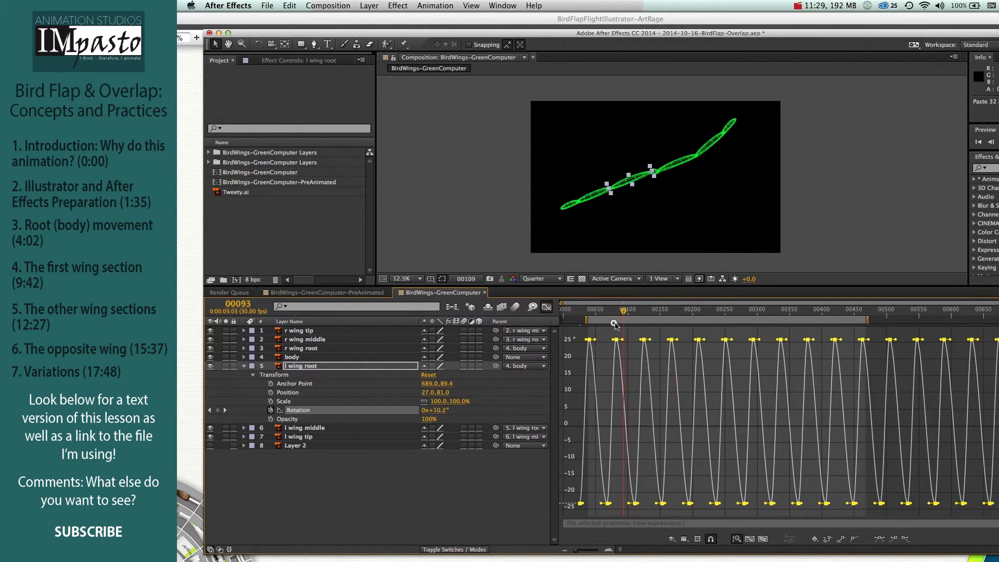
left_click_drag(614, 324, 578, 330)
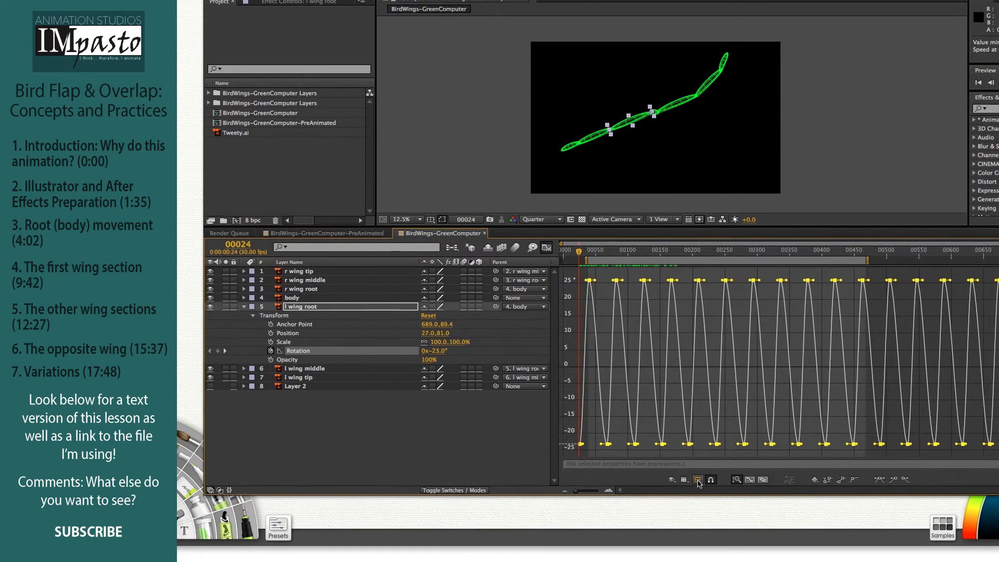
left_click(697, 539)
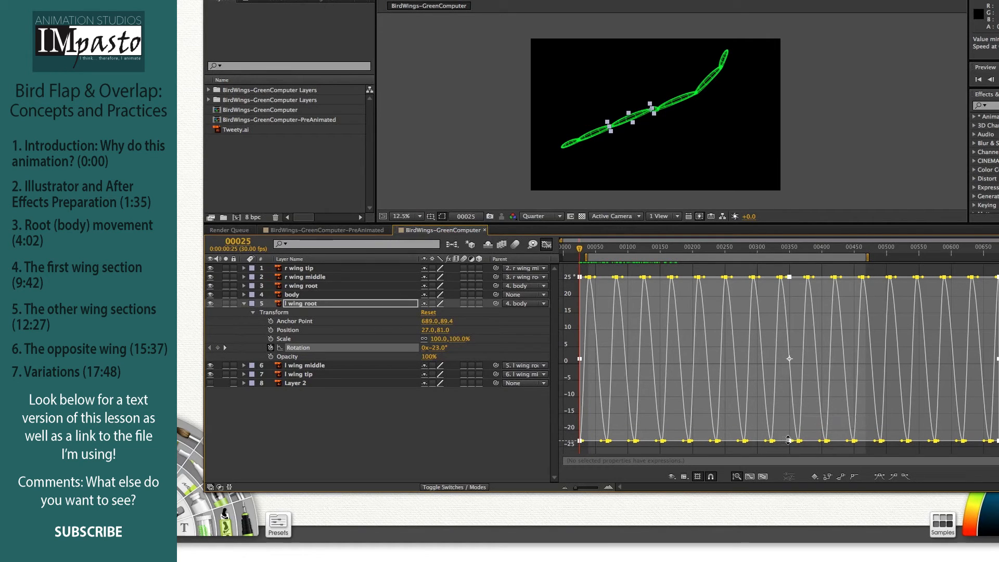
left_click_drag(789, 439, 791, 277)
Step: Scrub through the timeline to compare l wing root's flipped motion with the right wing
left_click_drag(580, 250, 623, 255)
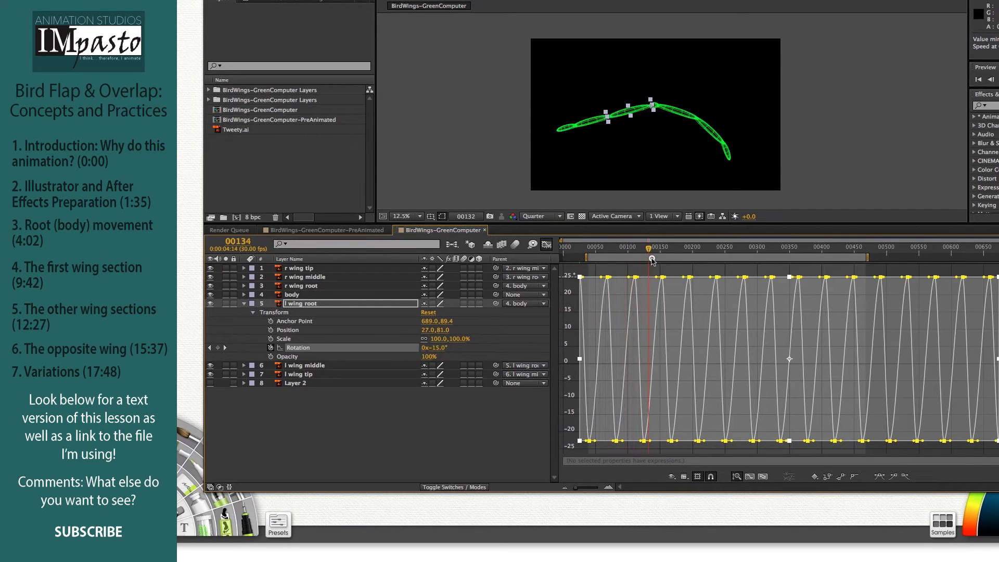
left_click(608, 270)
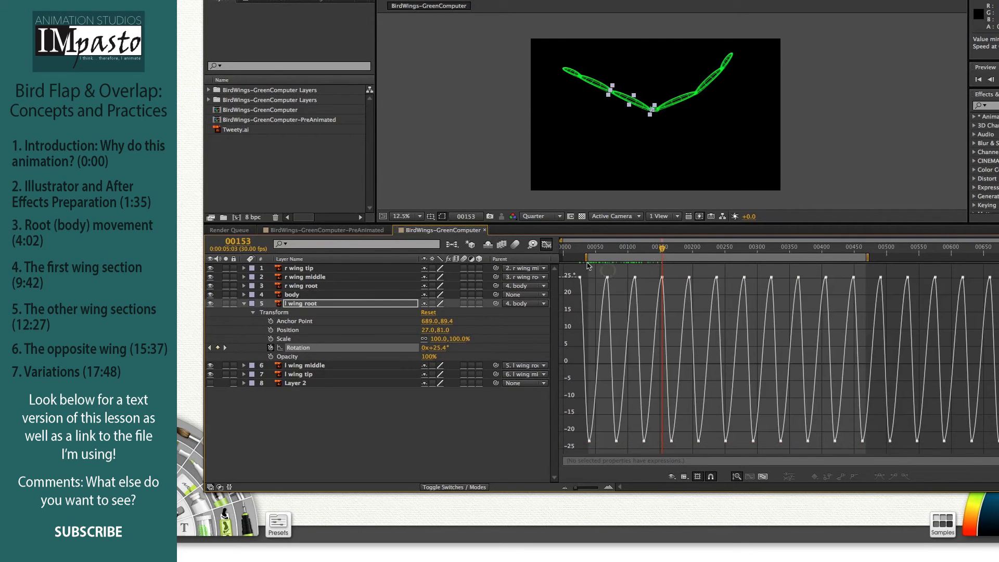
left_click_drag(608, 250, 684, 251)
Step: Copy all of l wing root's Rotation keyframes and move to its first keyframe at frame 26
left_click(307, 348)
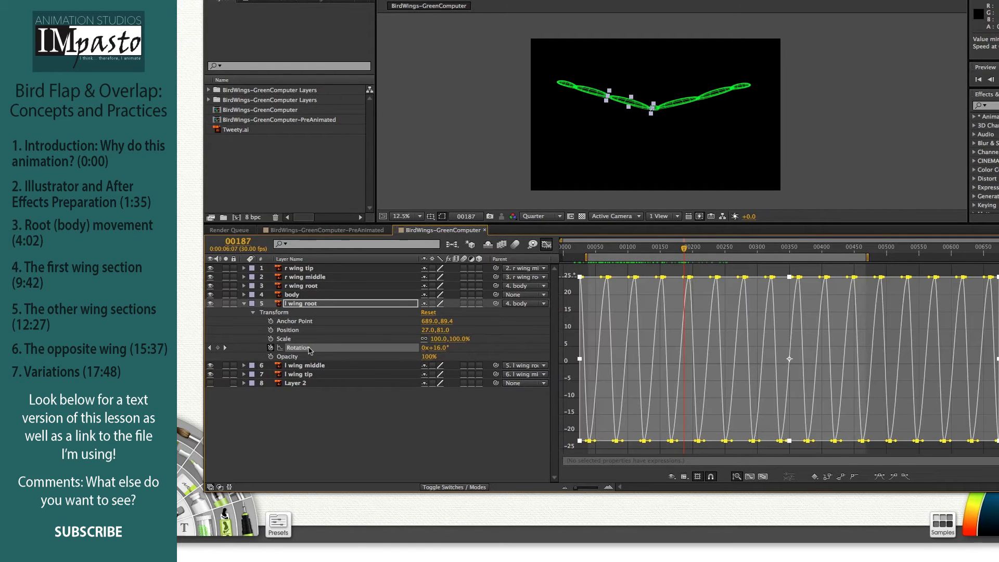
key("super+c")
left_click(211, 349)
left_click(210, 348)
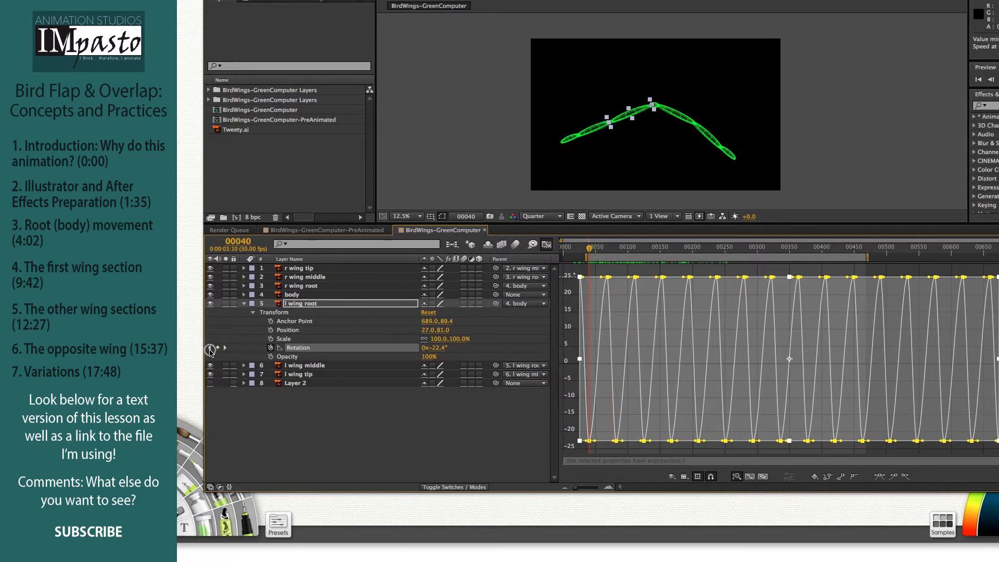
left_click(210, 349)
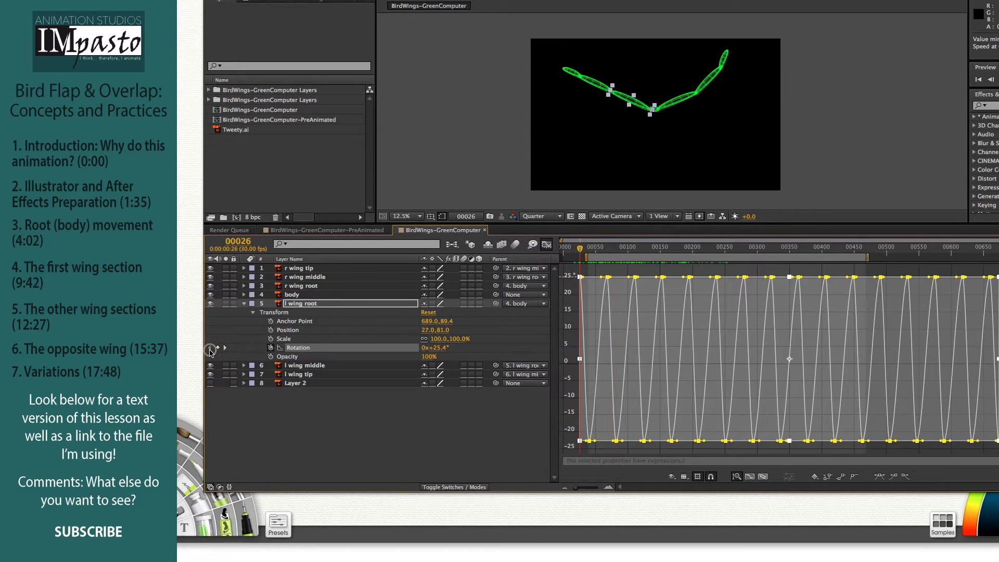
Step: Advance four frames to frame 30 and paste the copied keyframes onto l wing middle's Rotation
key("super+Right")
key("super+Right")
key("super+Right")
key("super+Right")
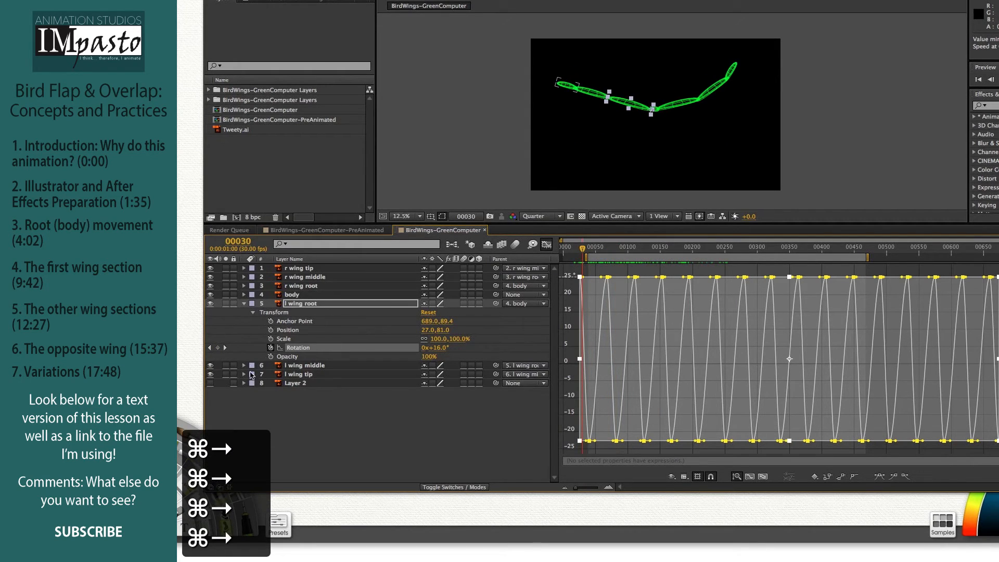
left_click(243, 365)
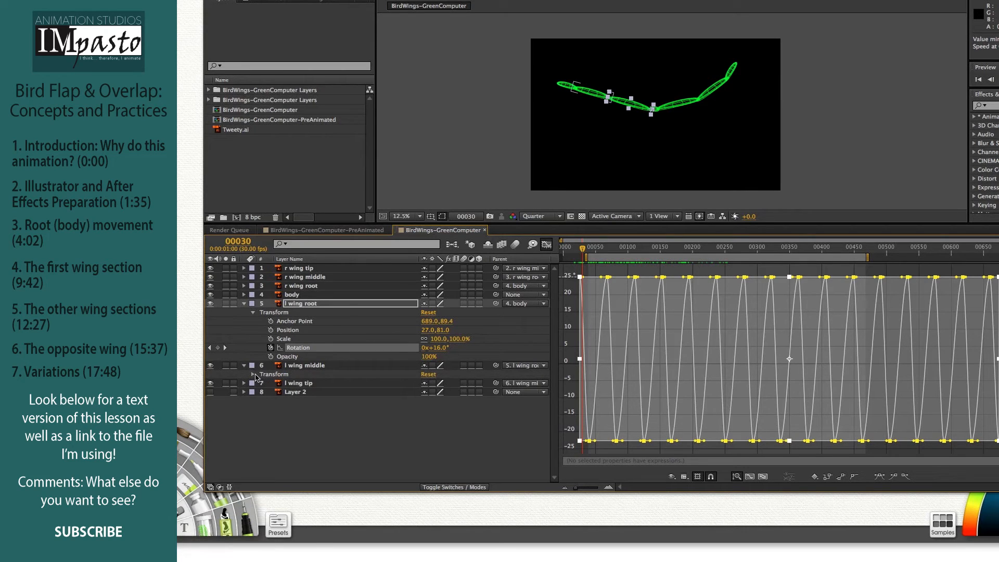
left_click(253, 374)
left_click(294, 409)
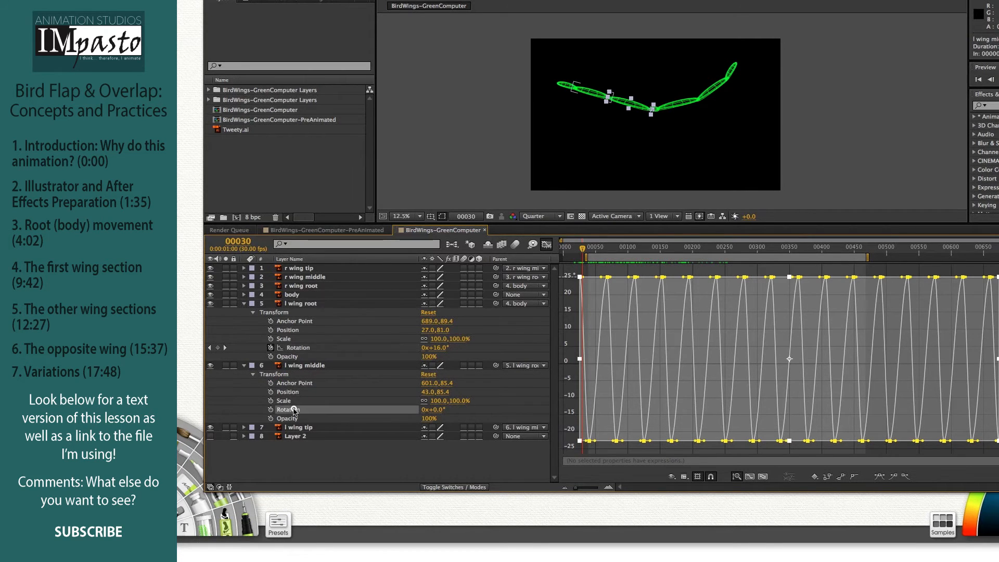
key("super+v")
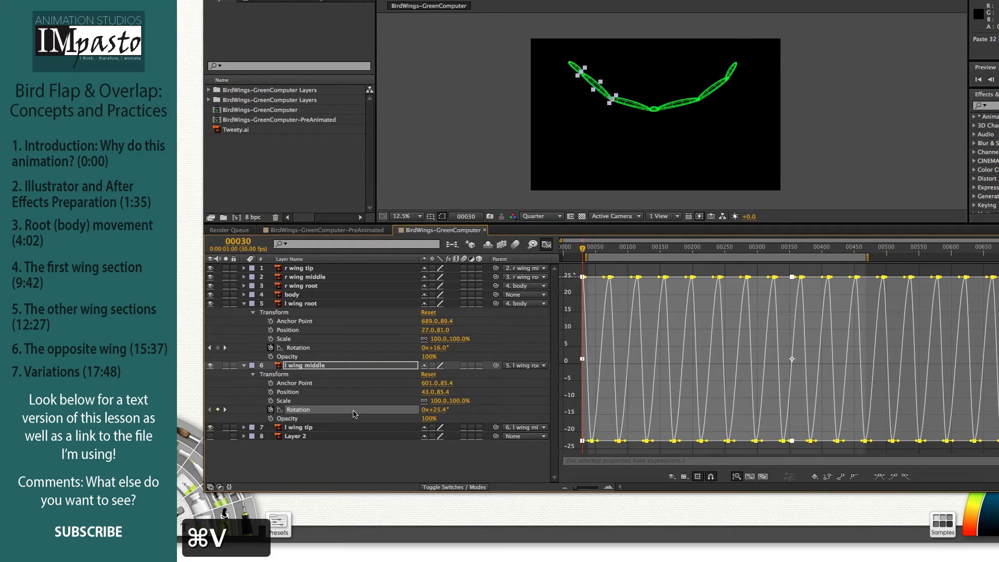
Step: Copy l wing middle's Rotation keyframes, advance four frames and paste them onto l wing tip's Rotation at frame 34
key("super+c")
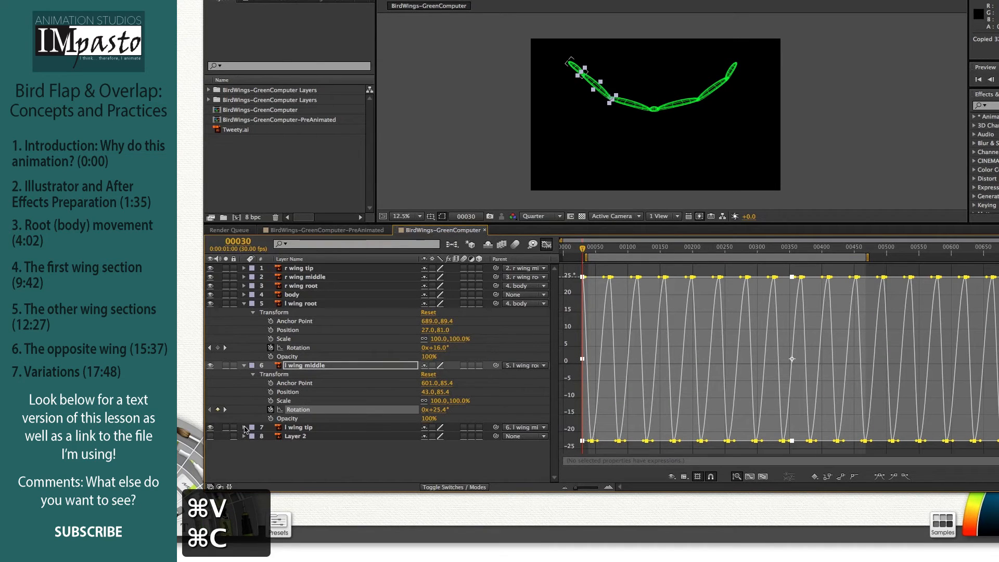
left_click(245, 427)
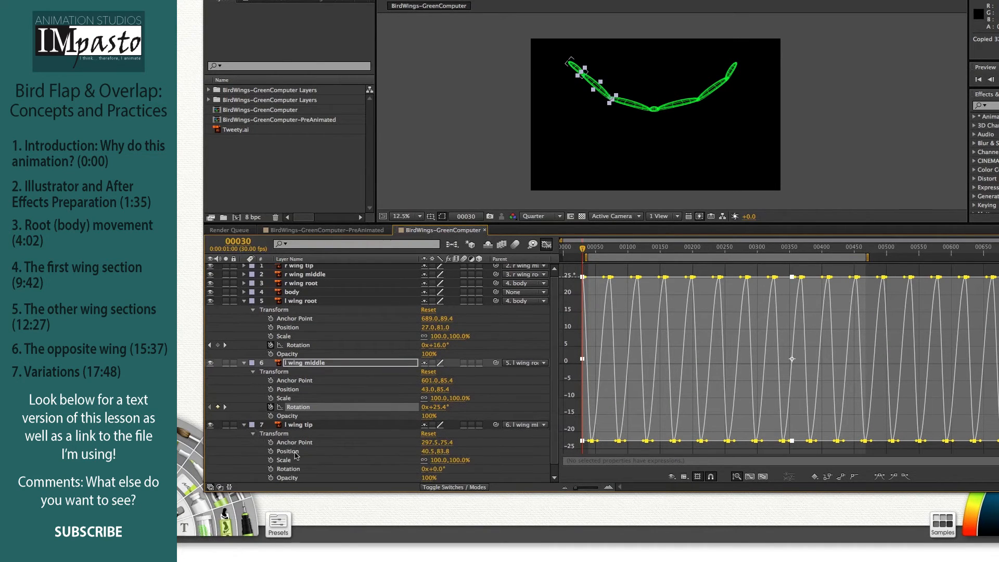
left_click(292, 469)
key("super+Right")
key("super+Right")
key("super+Right")
key("super+Right")
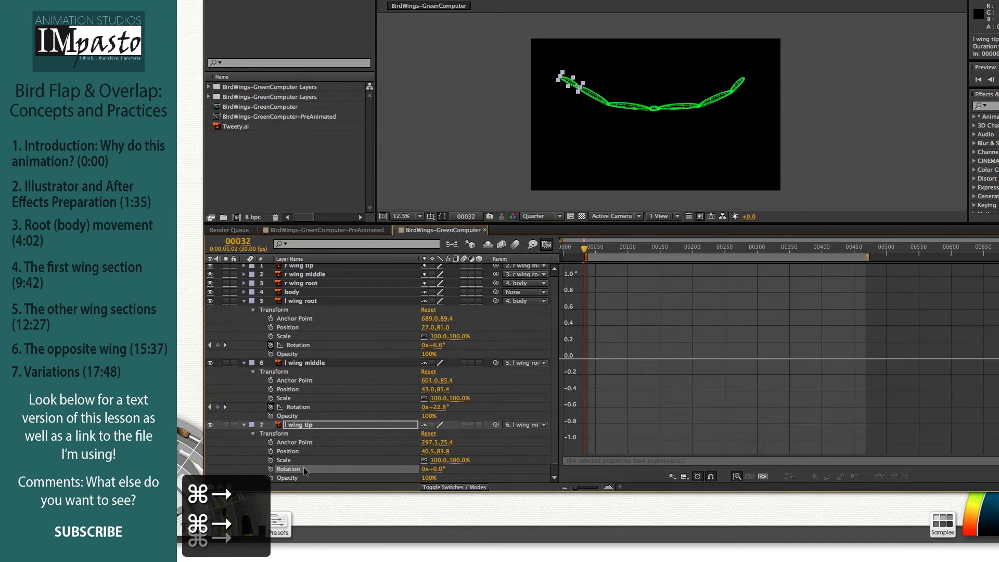
key("super+v")
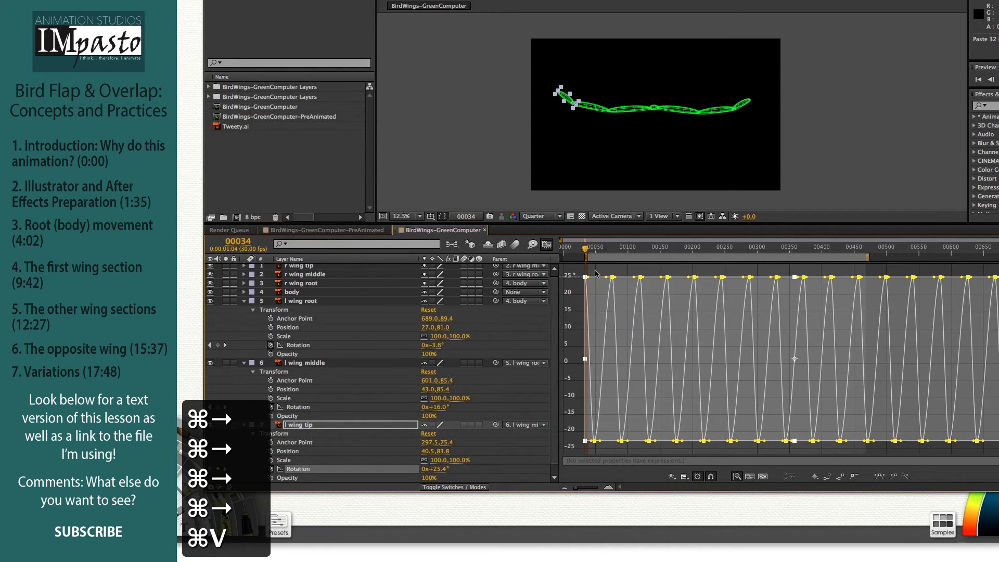
Step: Review the two-wing flap by scrubbing the timeline and looping the movie, and return to frame 76 in the composition
left_click_drag(599, 254, 627, 253)
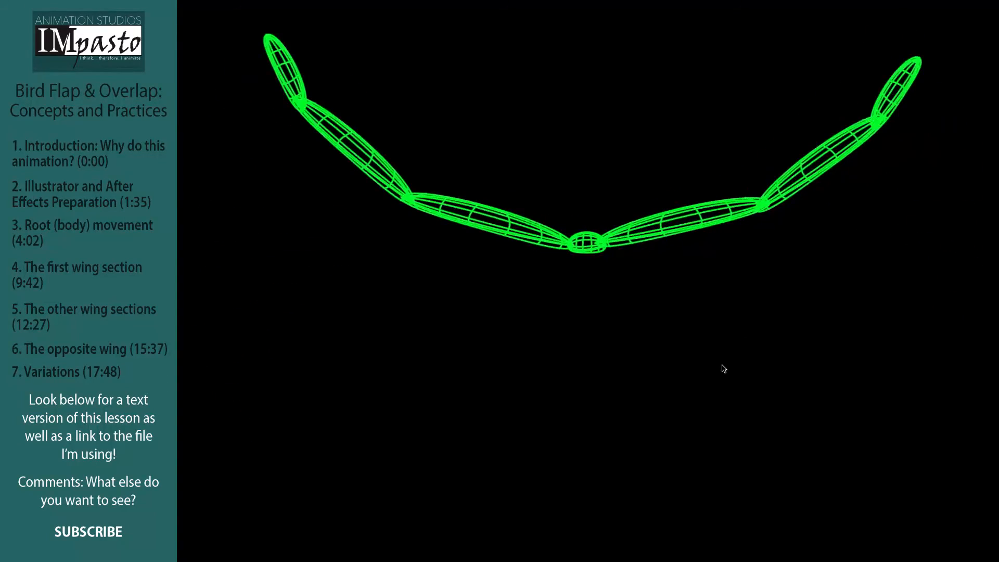
key("super+l")
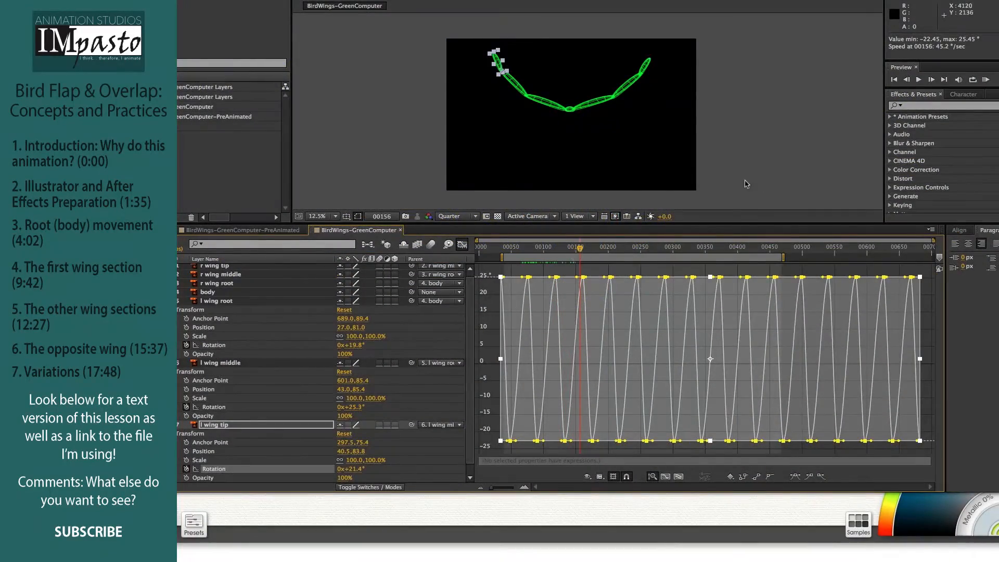
left_click(767, 183)
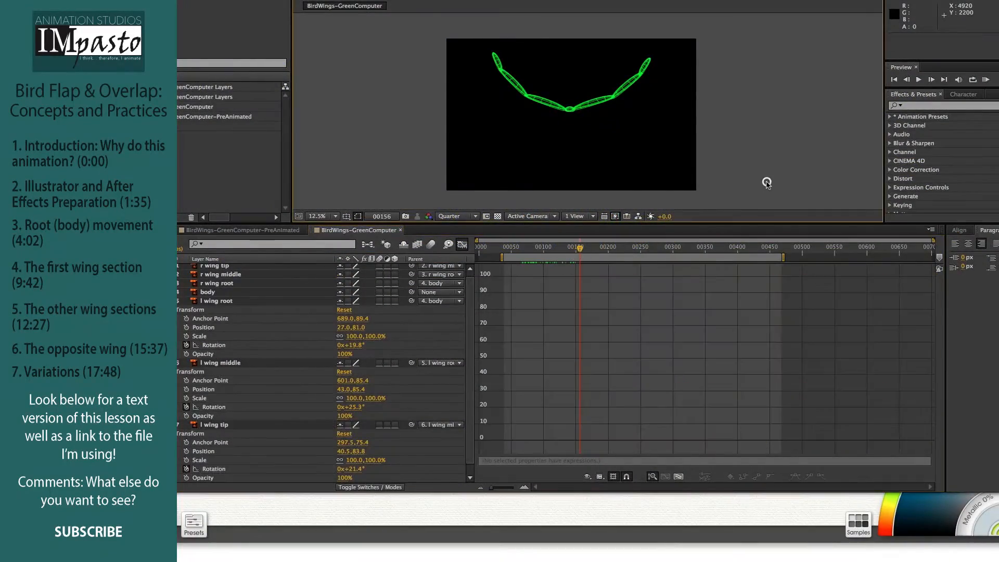
left_click_drag(579, 249, 528, 255)
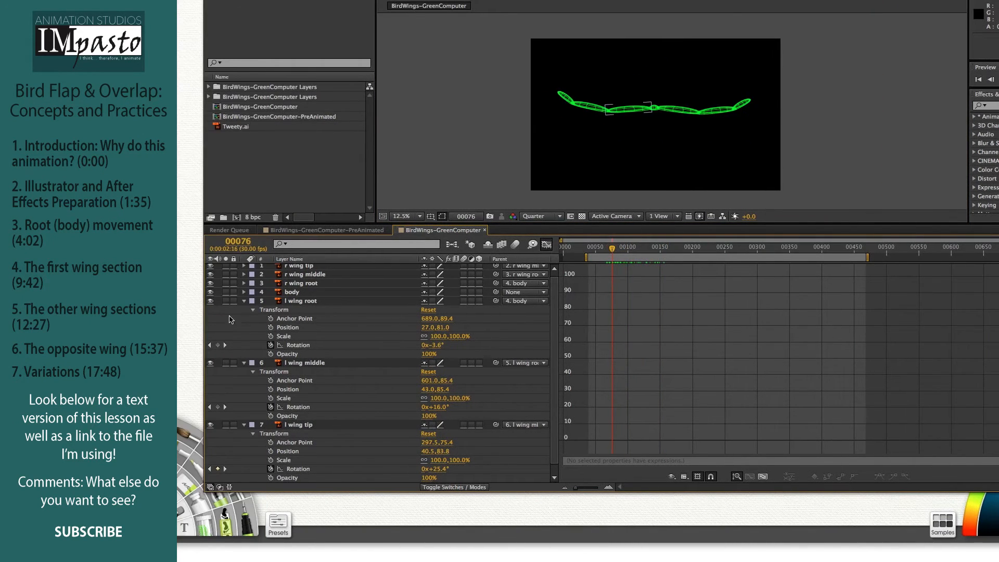
Step: Collapse l wing root, l wing middle and l wing tip and hide all three layers
left_click(244, 301)
left_click(243, 313)
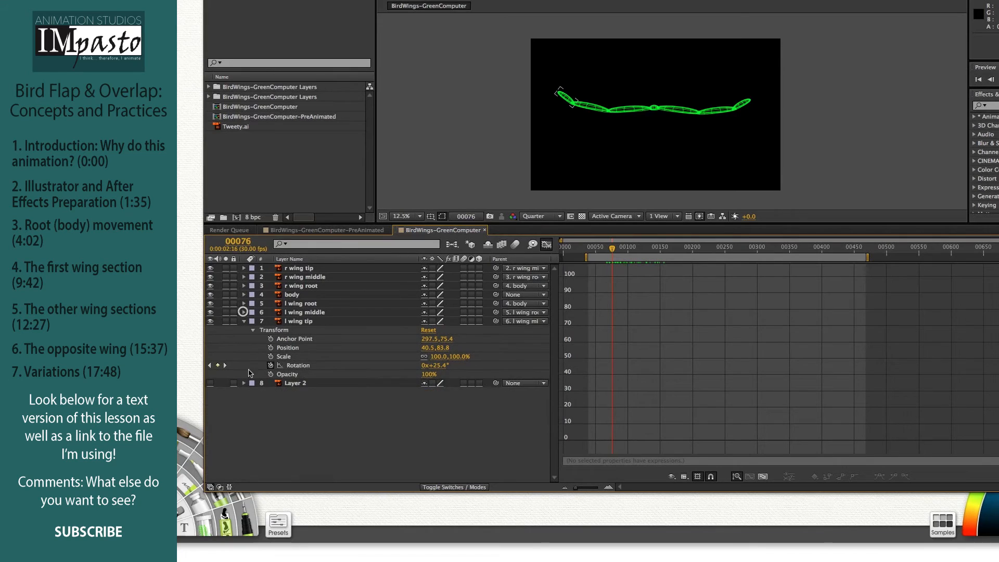
left_click(243, 322)
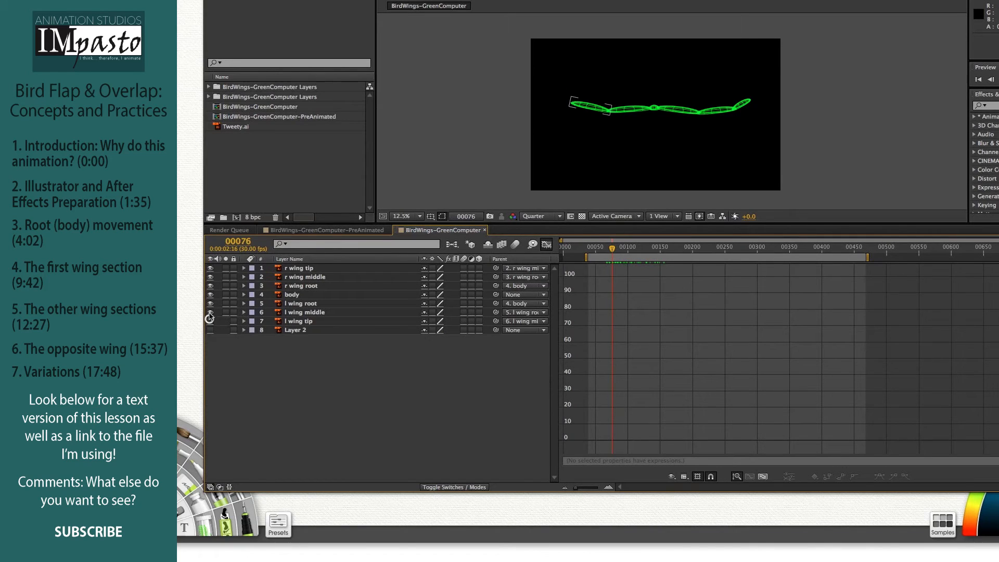
Step: Expand the transform properties of r wing root, r wing middle and r wing tip
left_click(308, 286)
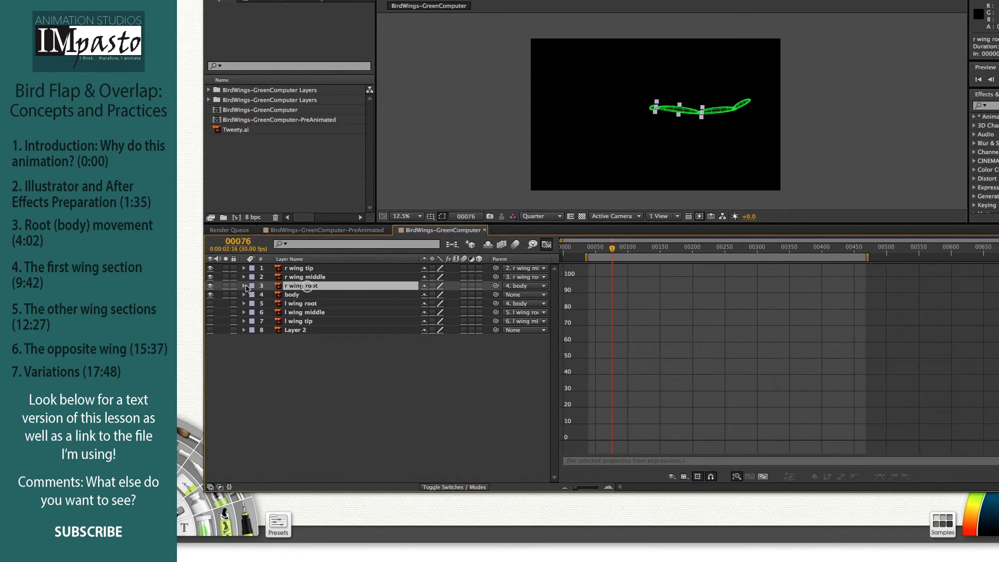
left_click(244, 286)
left_click(244, 277)
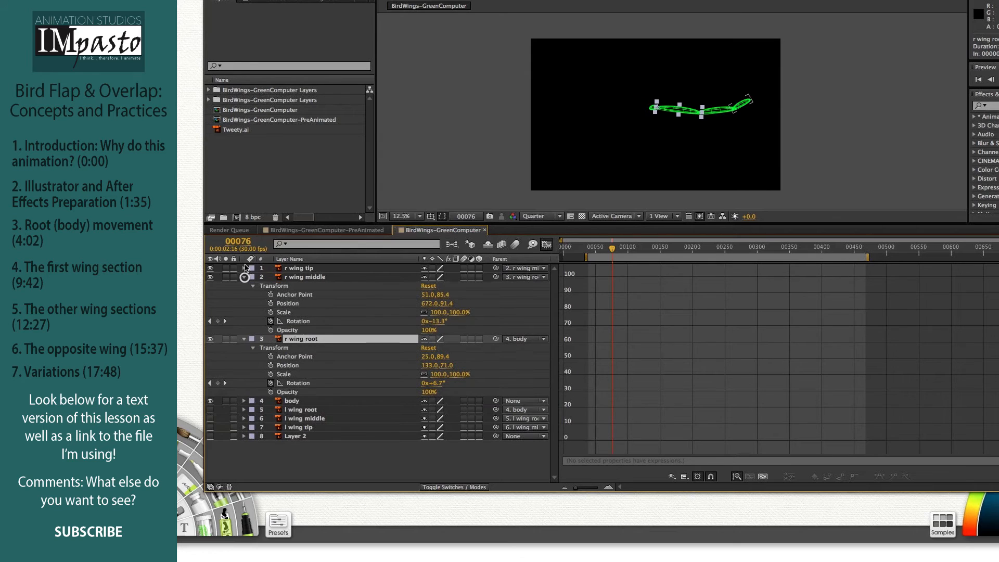
left_click(244, 268)
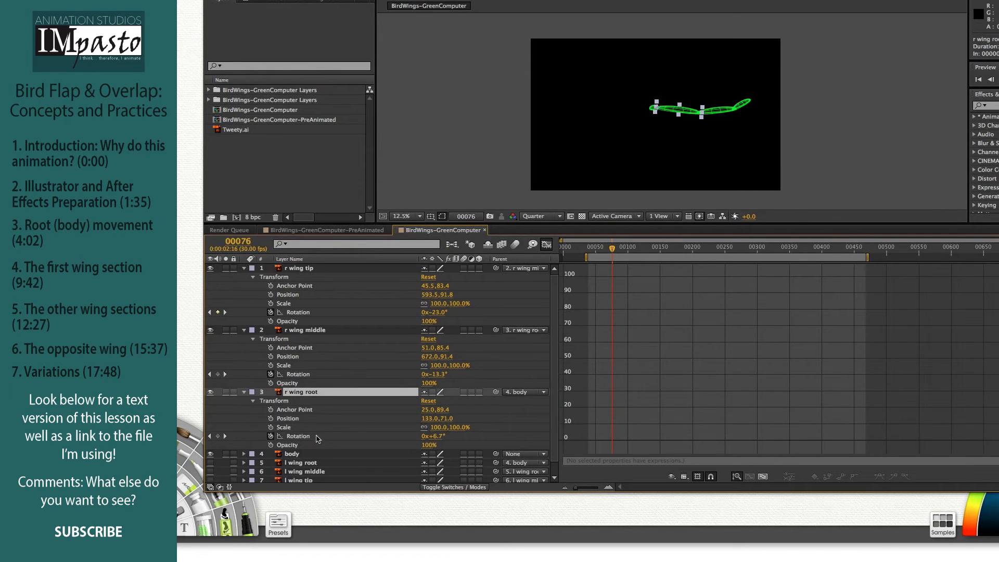
Step: Step back through r wing root's Rotation keyframes to the first one at frame 26
left_click(317, 436)
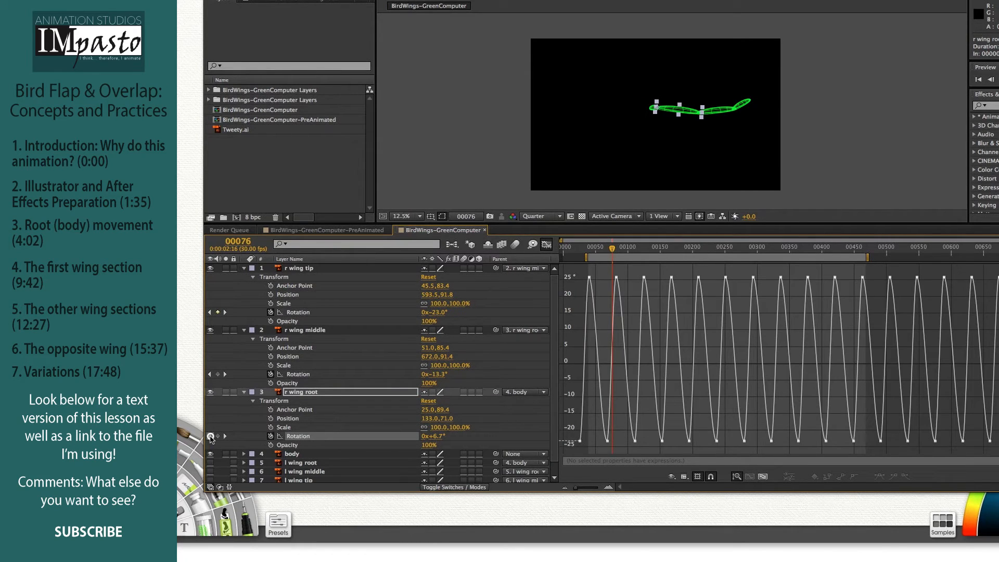
left_click(210, 436)
left_click(210, 436)
left_click(210, 436)
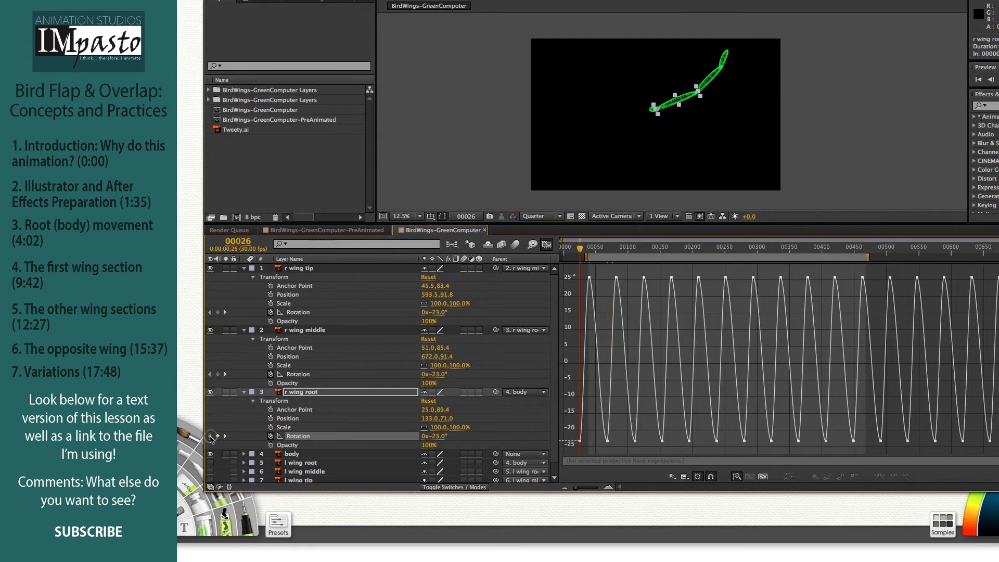
Step: Delay all Rotation keyframes of r wing middle and r wing tip together by four frames
left_click(319, 374)
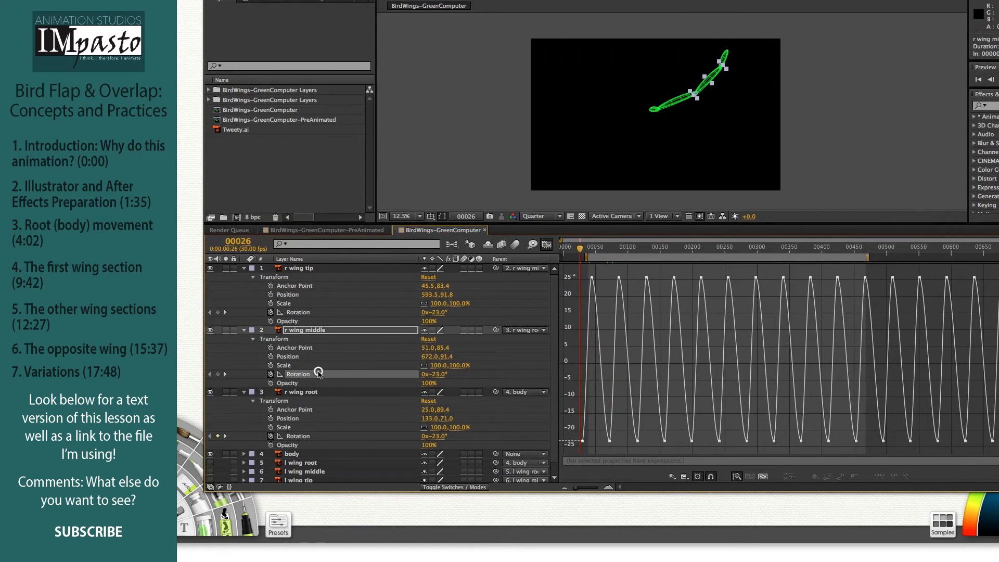
left_click(312, 313, "shift")
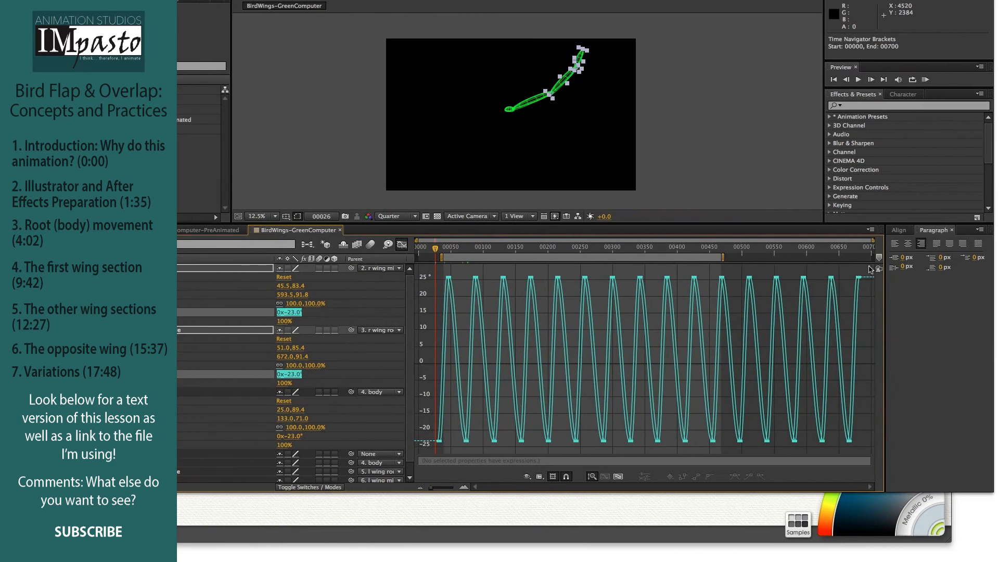
left_click_drag(870, 269, 427, 451)
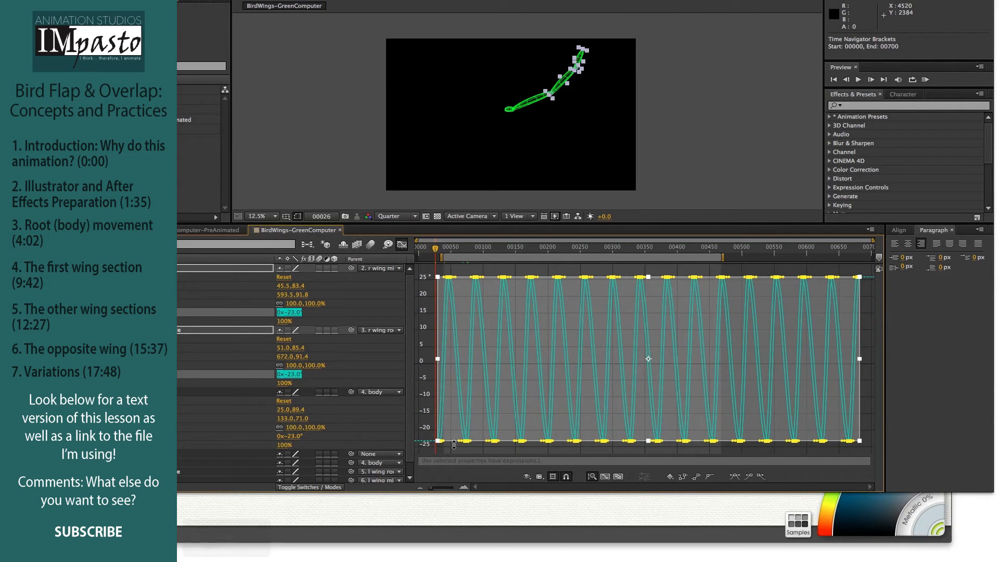
key("alt+Right")
key("alt+Right")
key("alt+Right")
key("alt+Right")
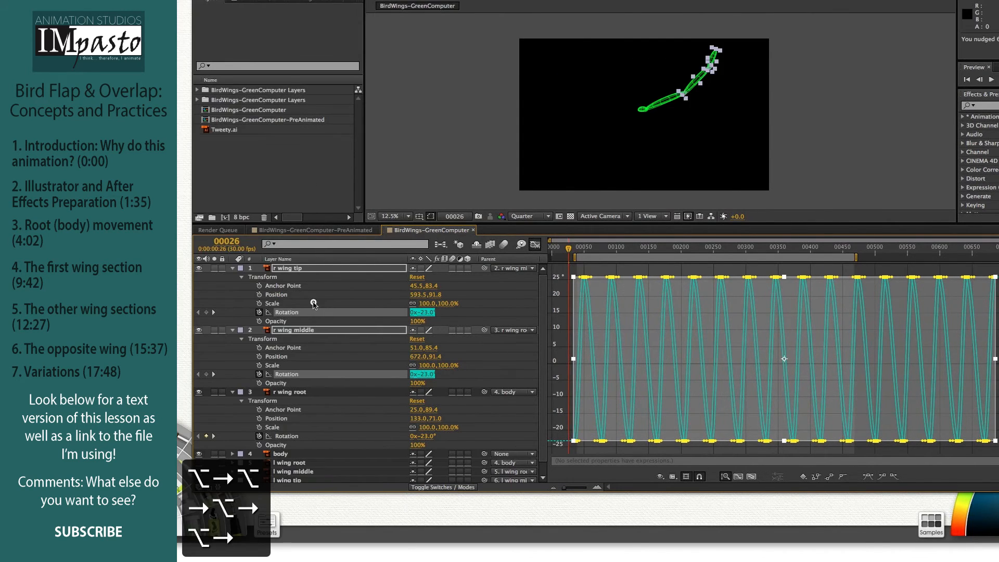
Step: Delay only r wing tip's Rotation keyframes by four more frames
left_click(302, 312)
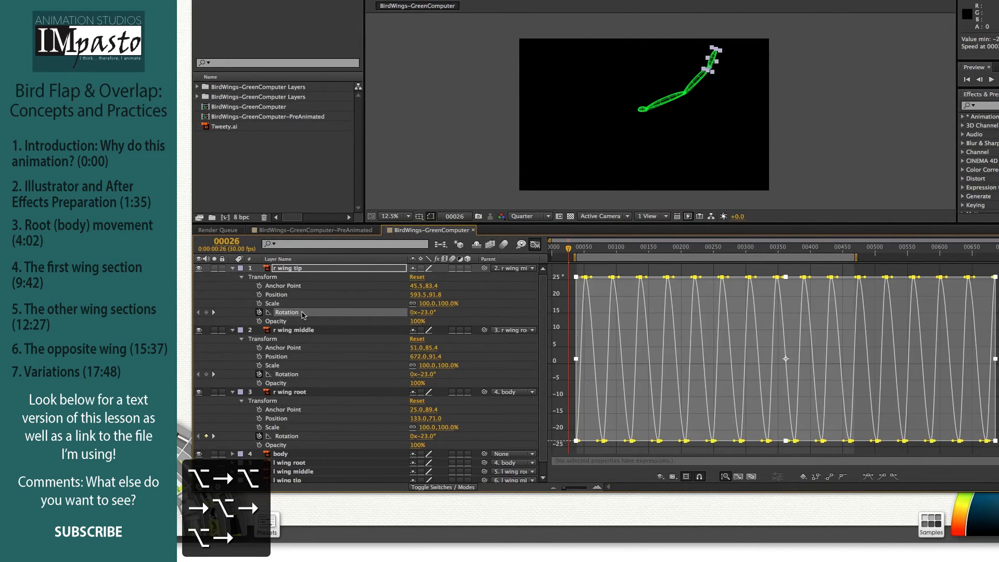
key("alt+Right")
key("alt+Right")
key("alt+Right")
key("alt+Right")
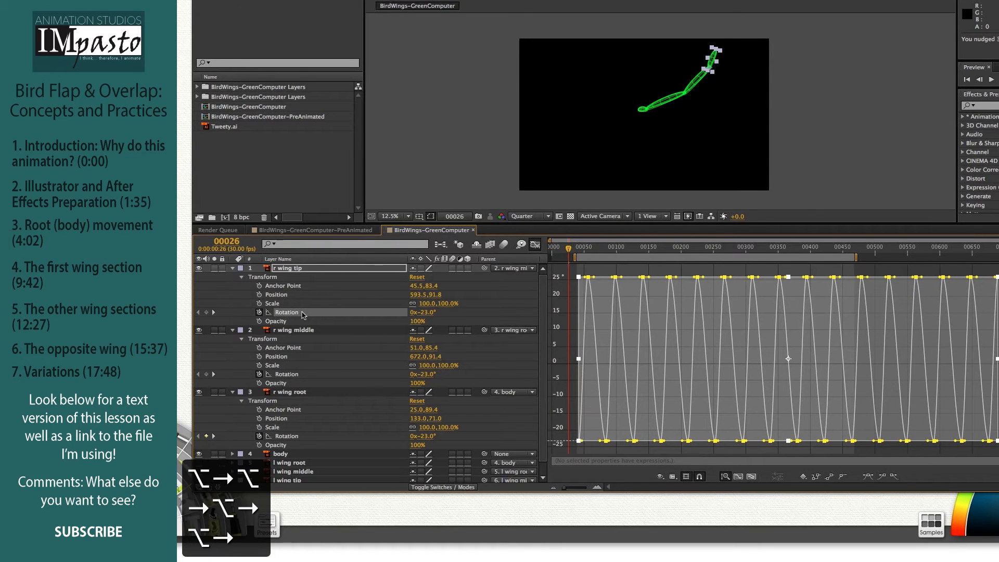
Step: Review the increased right-wing overlap in a looping movie, close it and return to the BirdWings-GreenComputer composition
key("space")
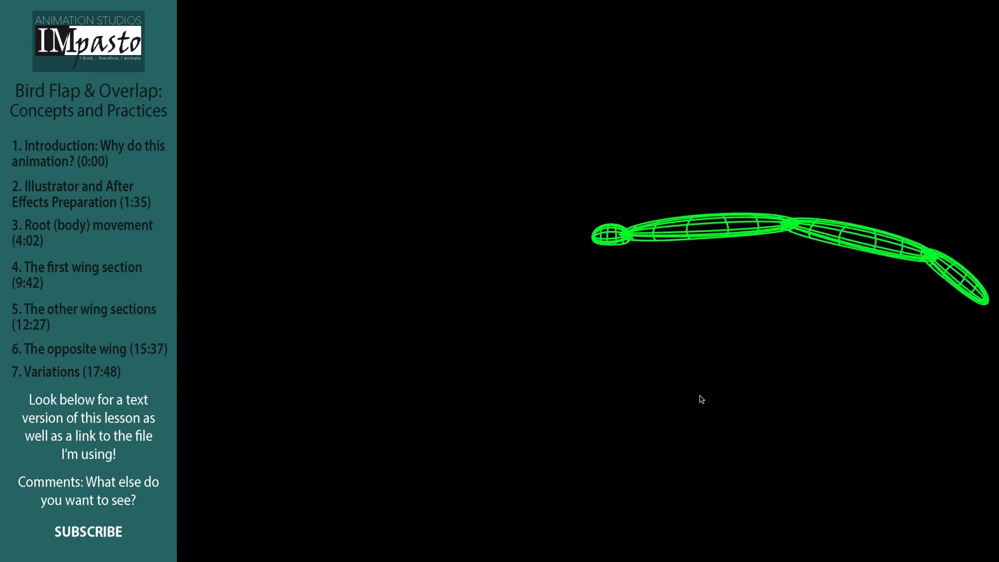
key("super+l")
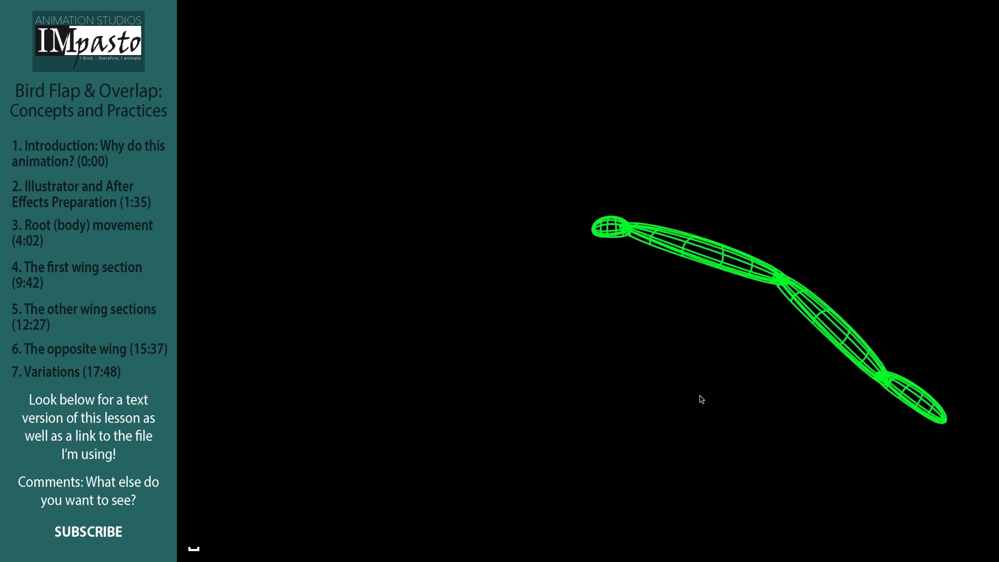
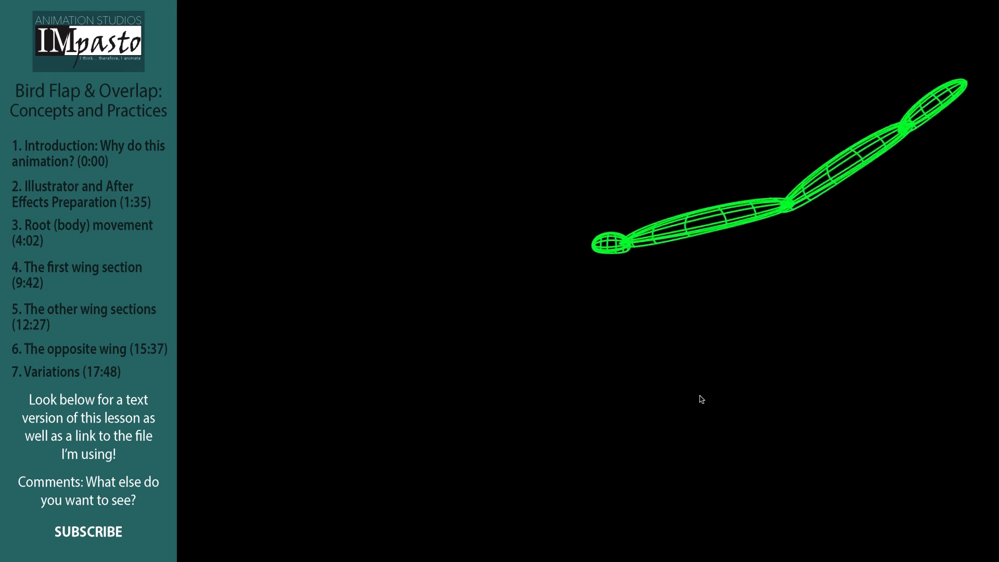
key("super+w")
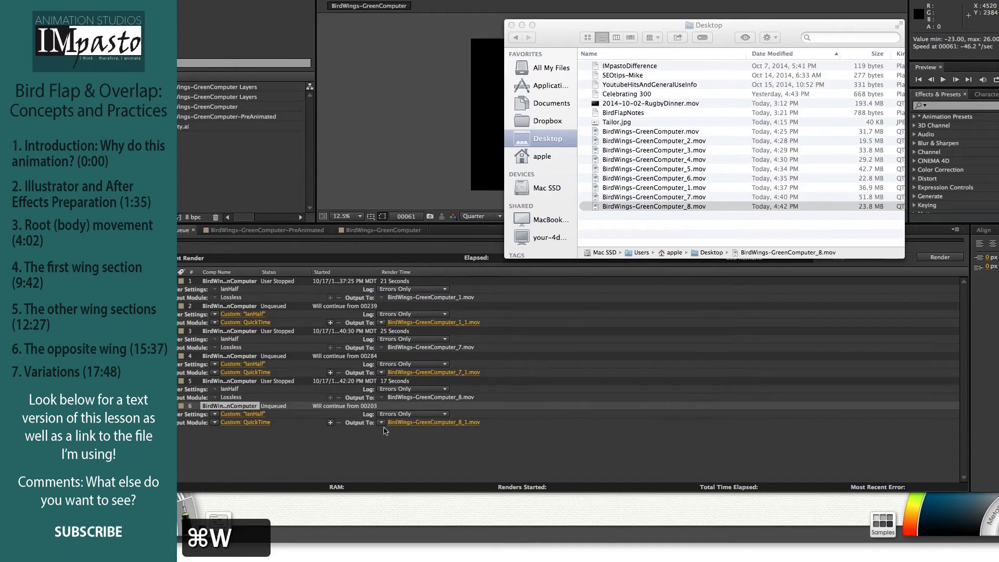
key("super+w")
left_click(400, 231)
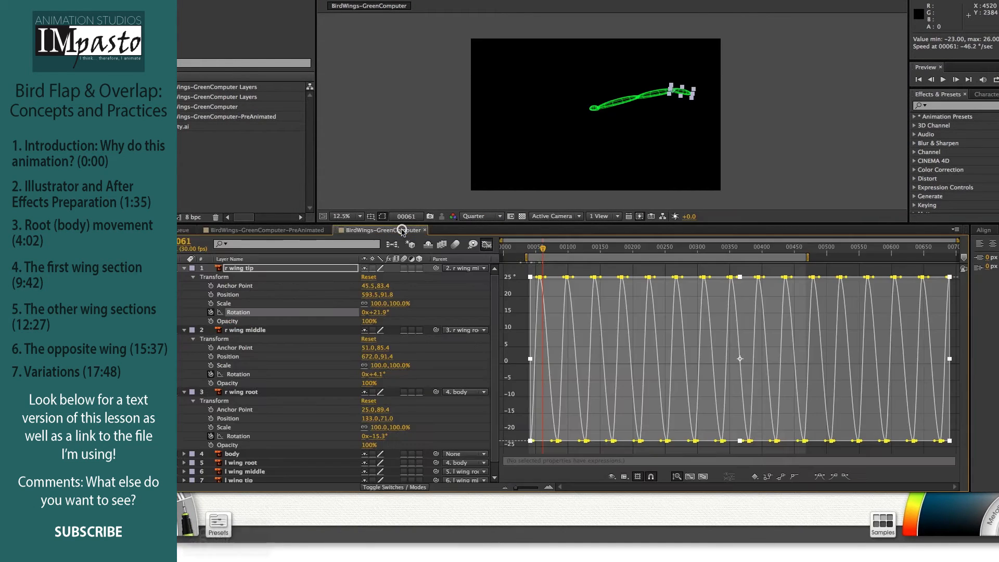
Step: Lower all of r wing tip's minimum Rotation keyframes together to about -58° in the graph
left_click(264, 375)
left_click(257, 311, "super")
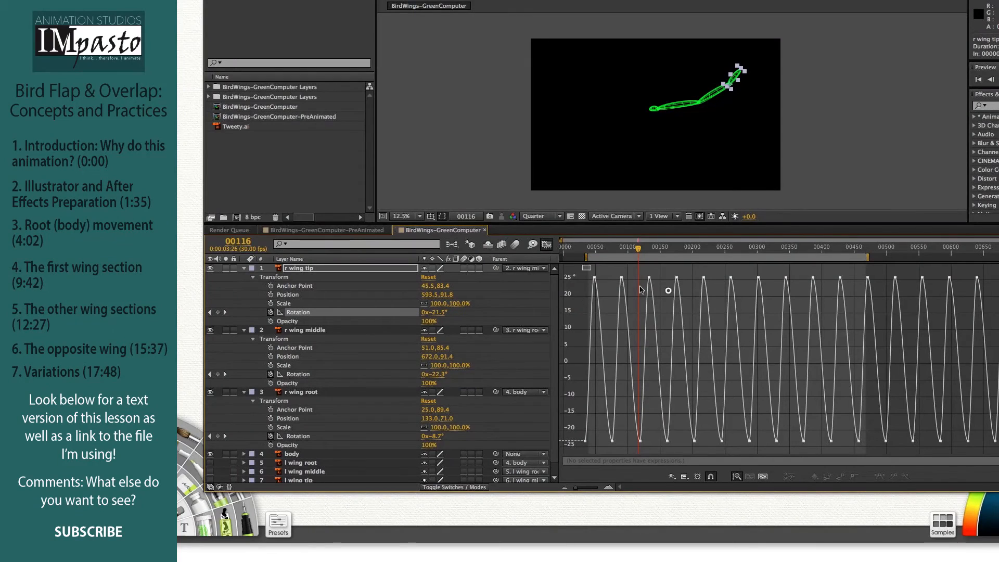
left_click_drag(640, 287, 875, 315)
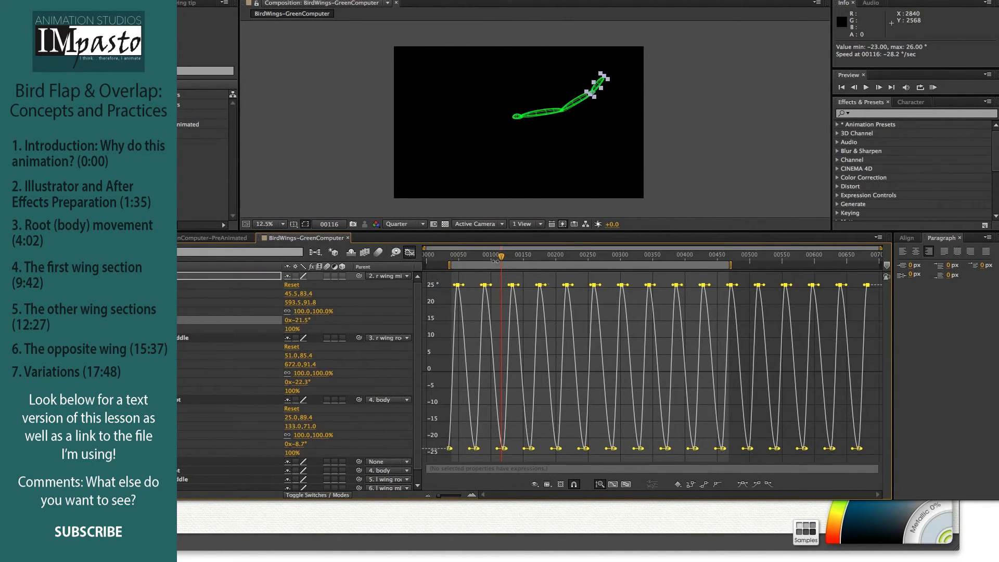
left_click_drag(505, 258, 529, 263)
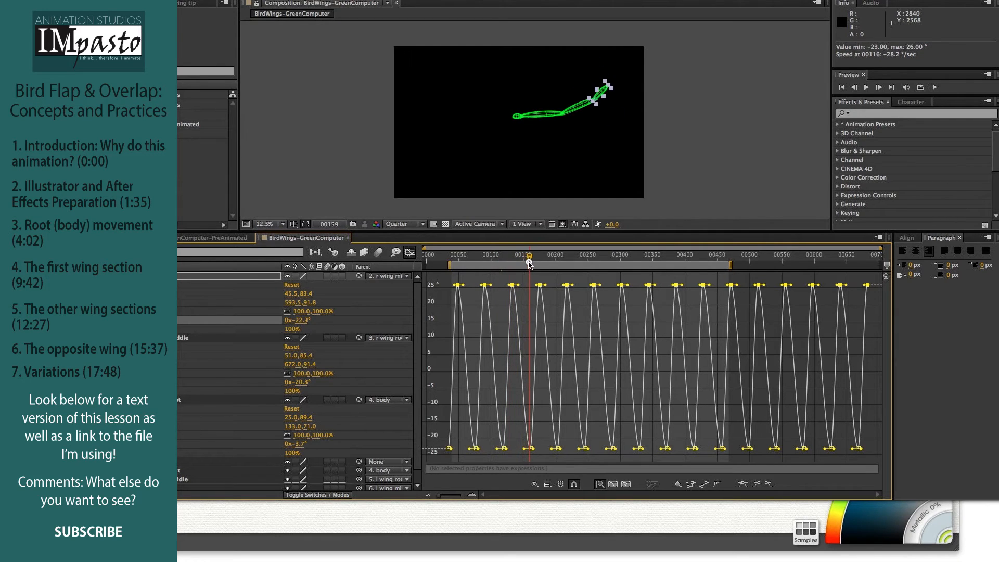
left_click_drag(436, 462, 797, 460)
key("super+z")
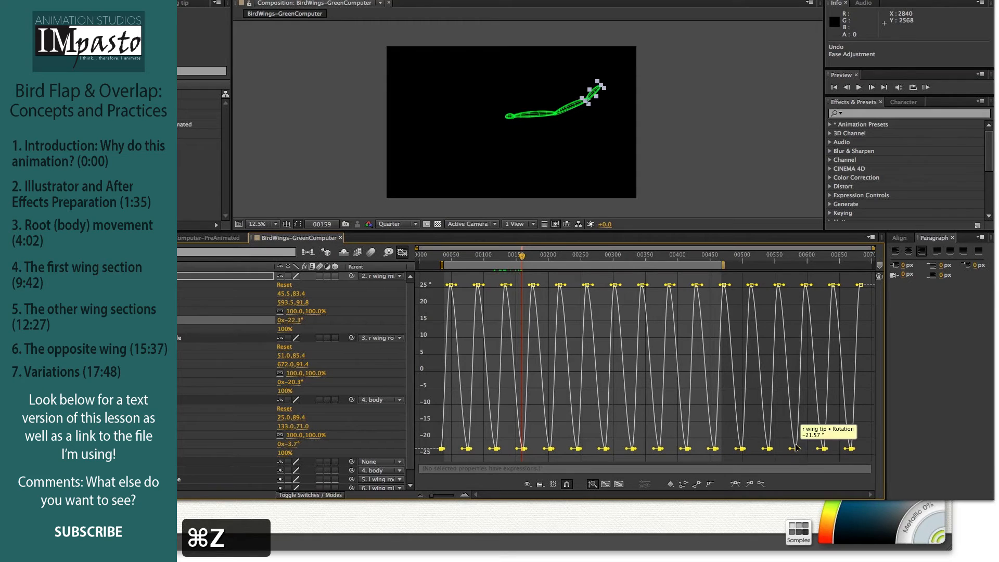
left_click_drag(798, 452, 799, 482)
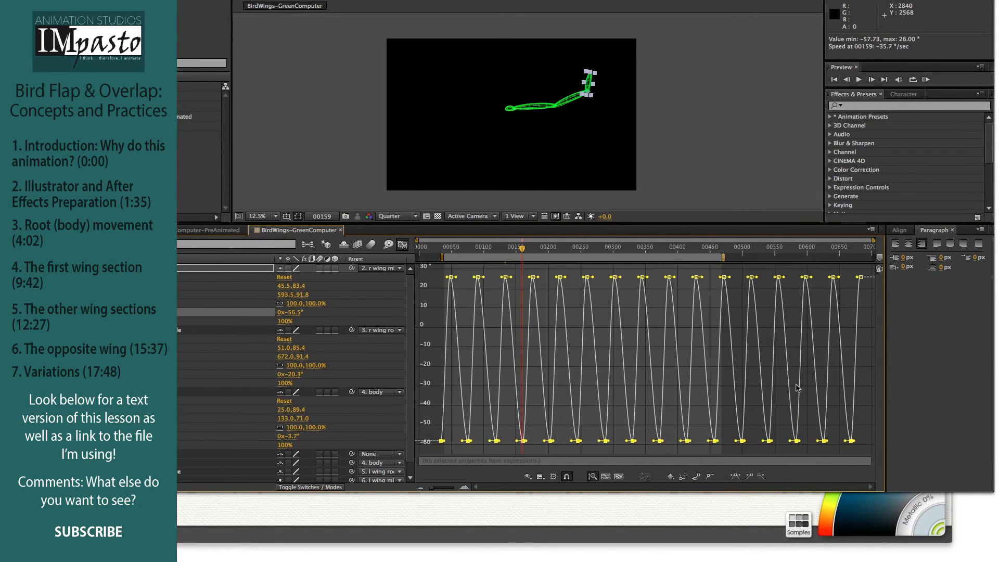
Step: Go to frame 179 and raise all of r wing tip's maximum Rotation keyframes together to about 32°
left_click_drag(519, 246, 534, 253)
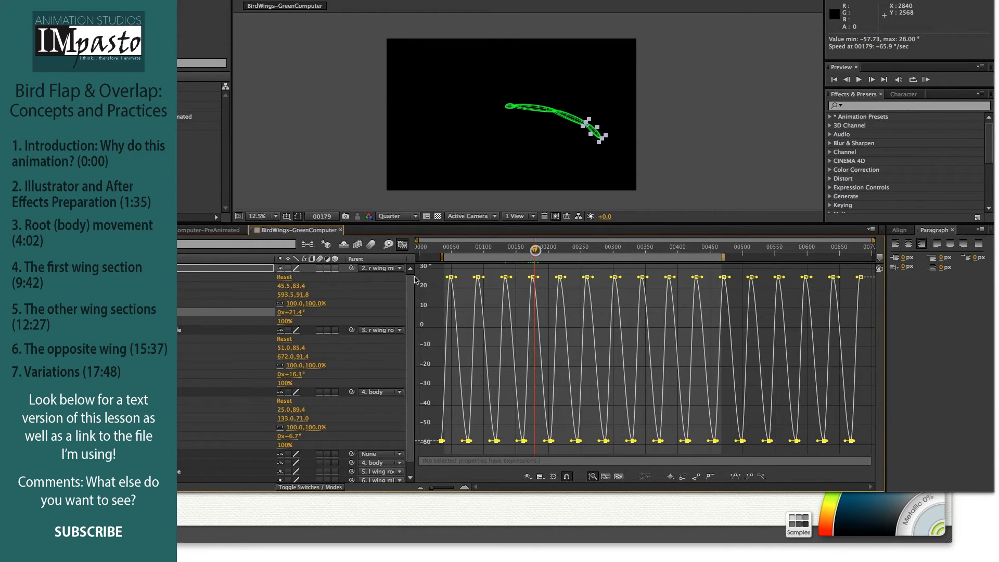
left_click_drag(439, 267, 880, 303)
left_click_drag(554, 280, 555, 268)
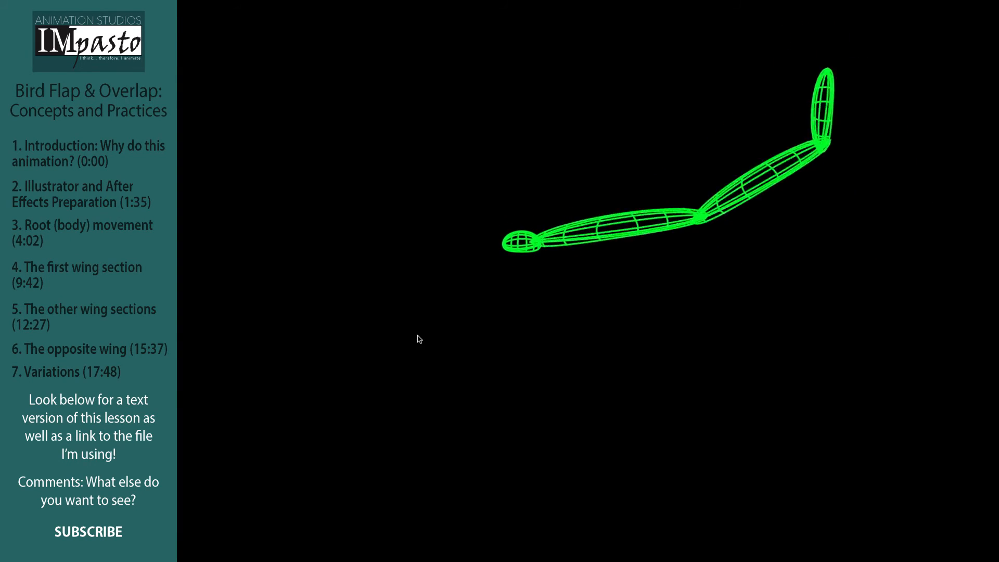
Step: Review the exaggerated wing-tip swing in a looping movie, return to the composition and deselect the Rotation keyframes
key("super+l")
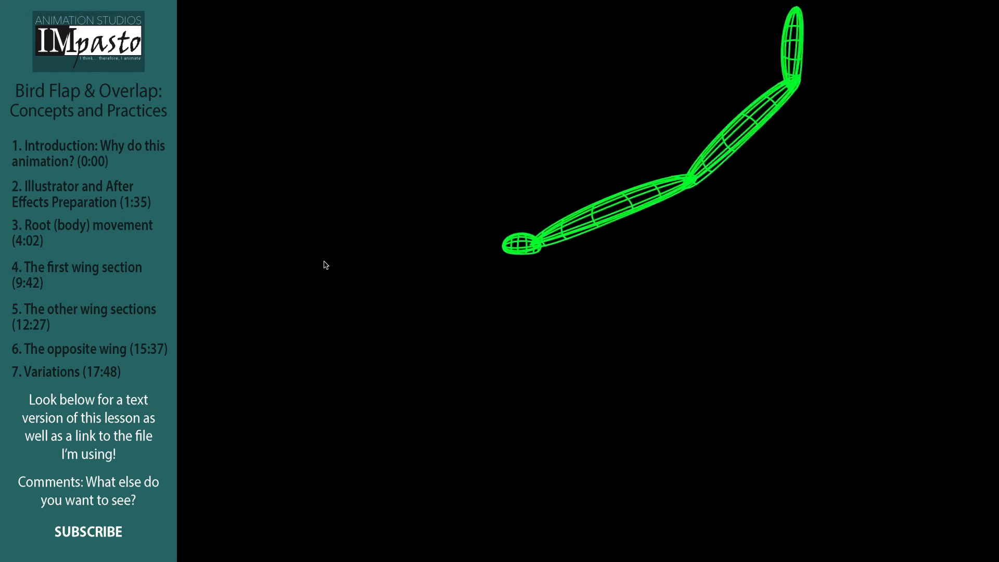
key("super+w")
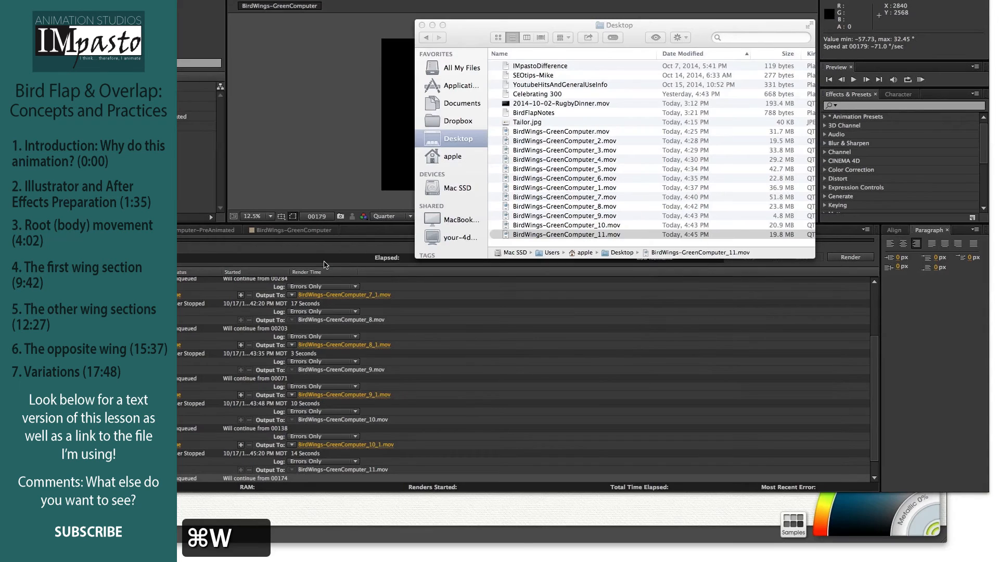
left_click(439, 332)
left_click(294, 230)
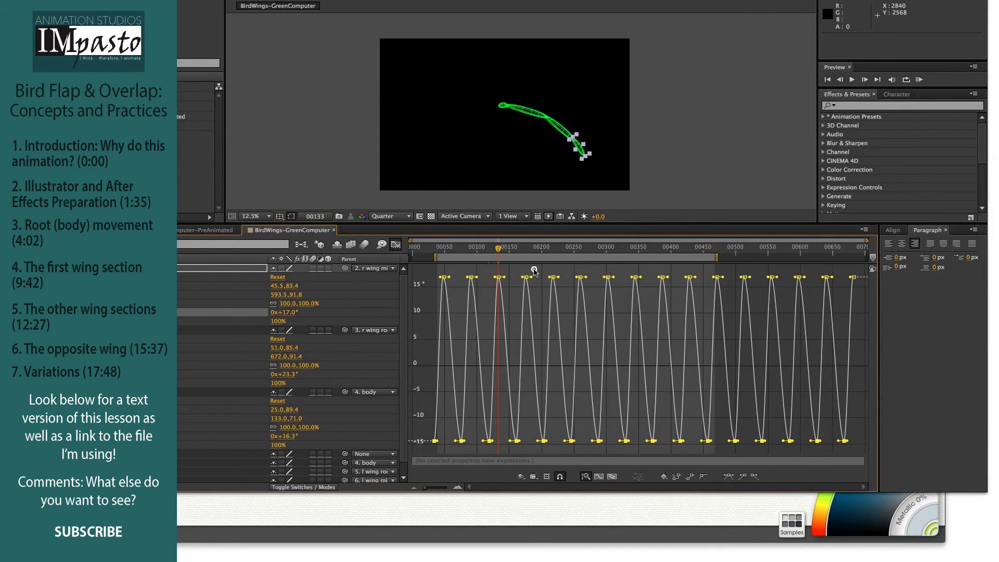
left_click(534, 269)
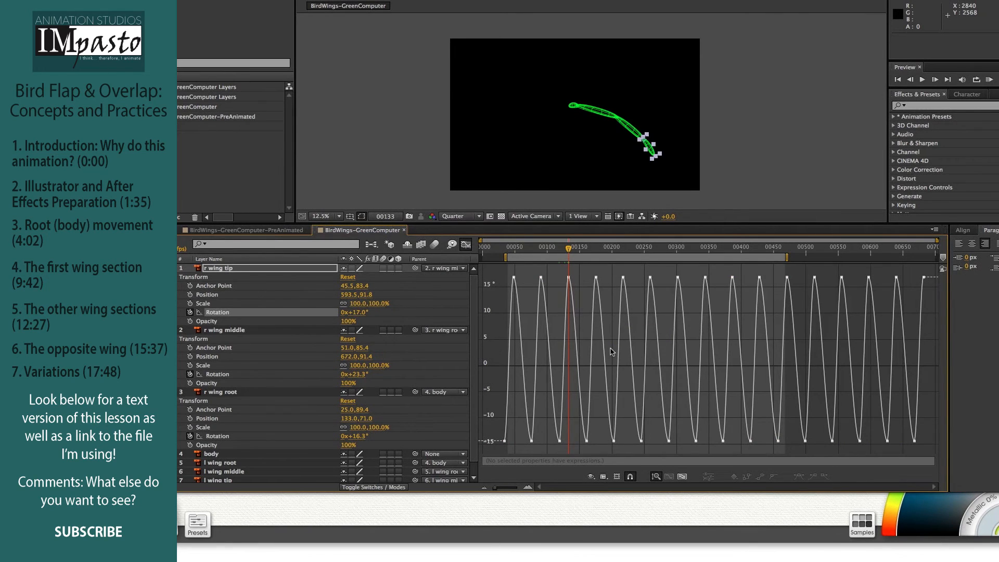
Step: Switch to the bird wing artwork in Illustrator, activate the Pen tool and make r wing root the active layer
key("super+Tab")
key("super+Tab")
key("super+Tab")
key("super+Tab")
key("super+Tab")
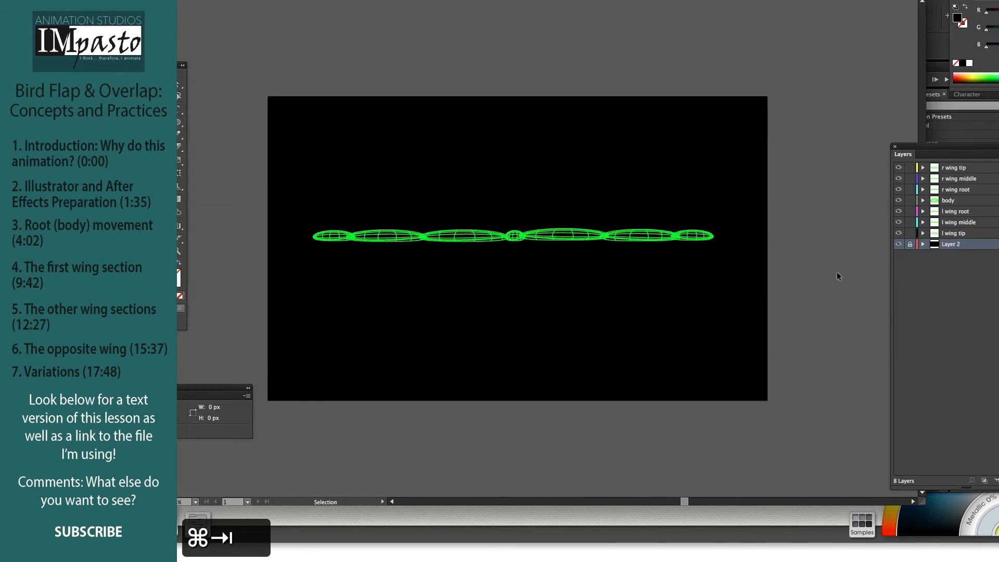
left_click(971, 211)
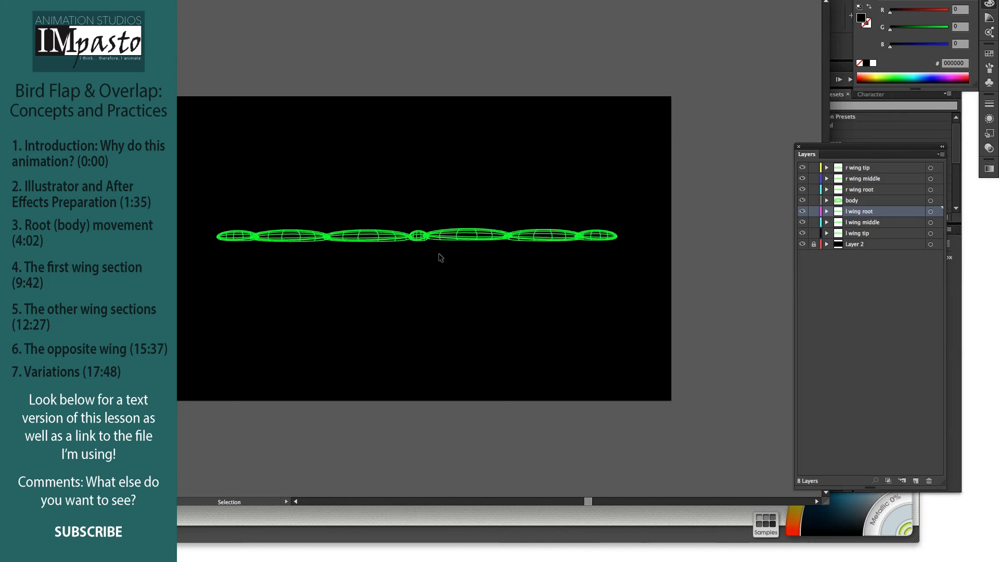
key("p")
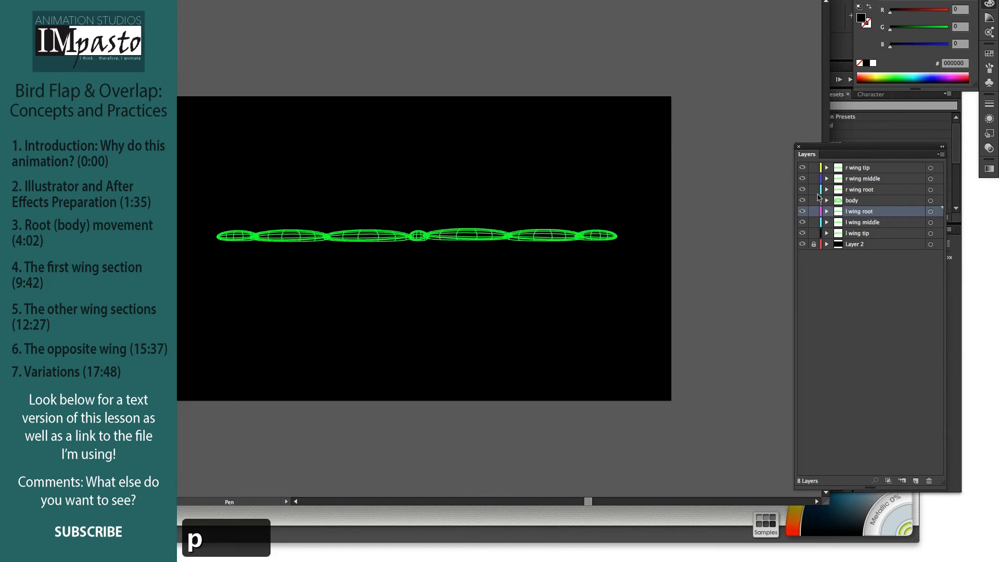
left_click(884, 188)
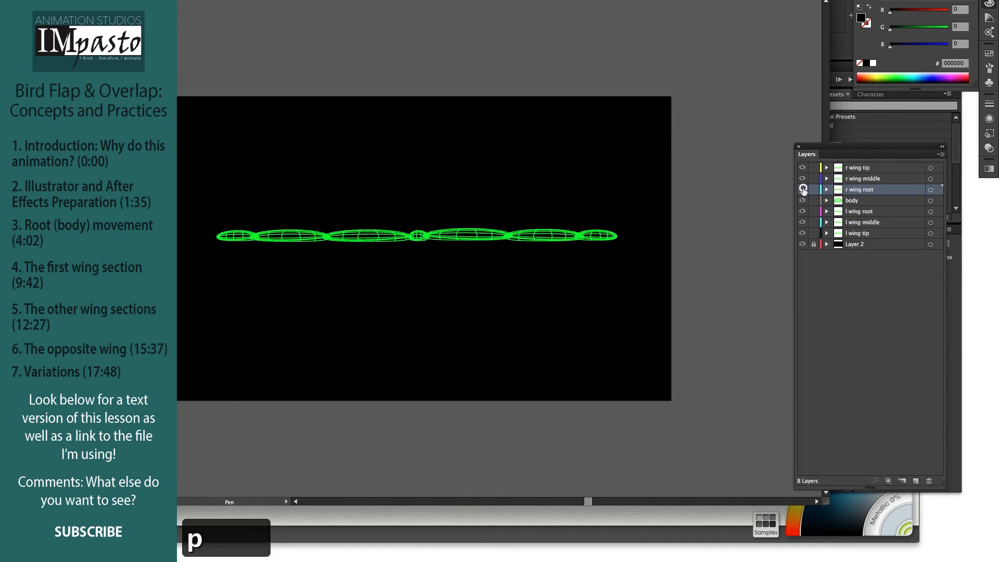
left_click(802, 189)
left_click(802, 190)
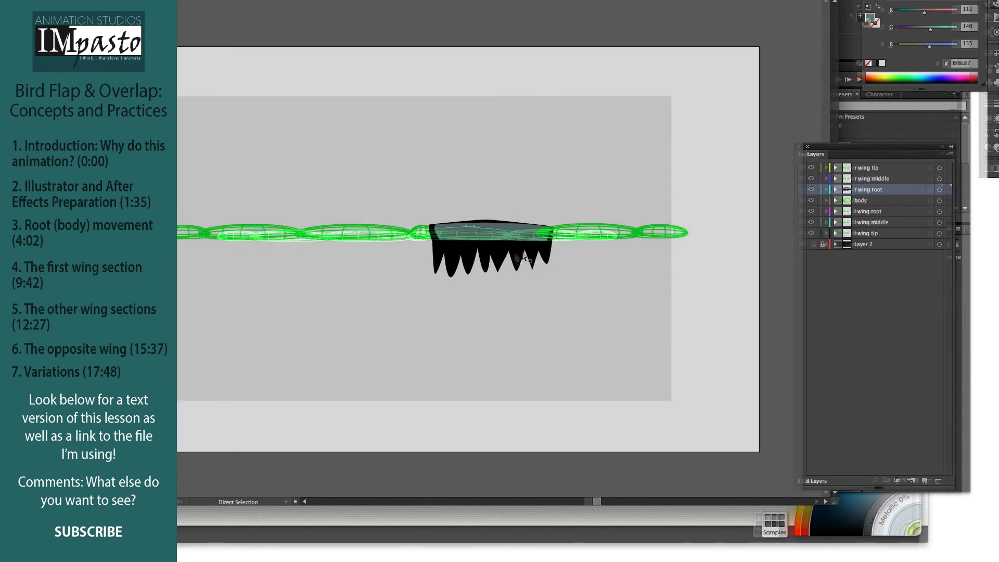
Step: Copy r wing root's feathered wing shapes onto the r wing middle and r wing tip layers, and save the artwork
key("v")
left_click(494, 254, "shift")
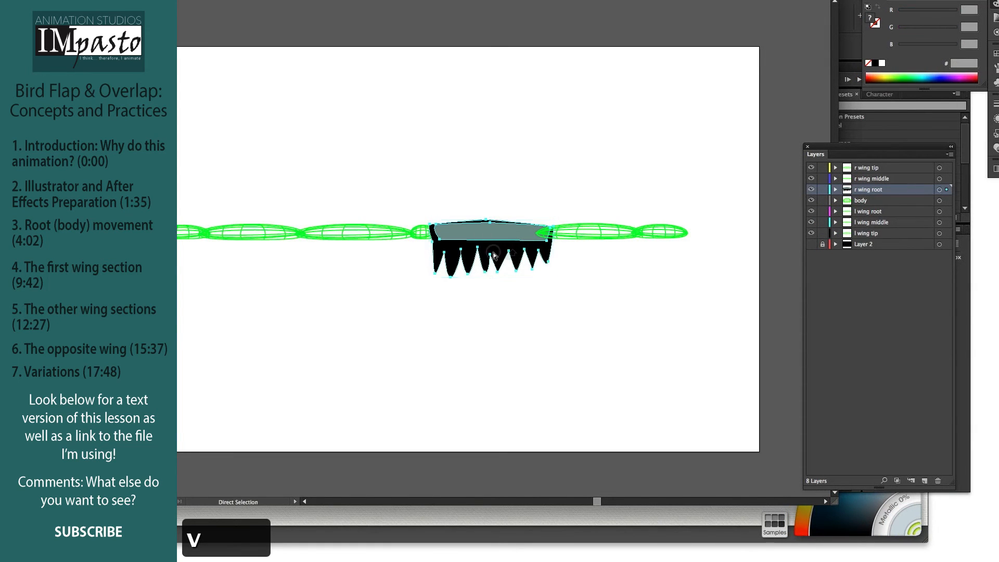
key("super+c")
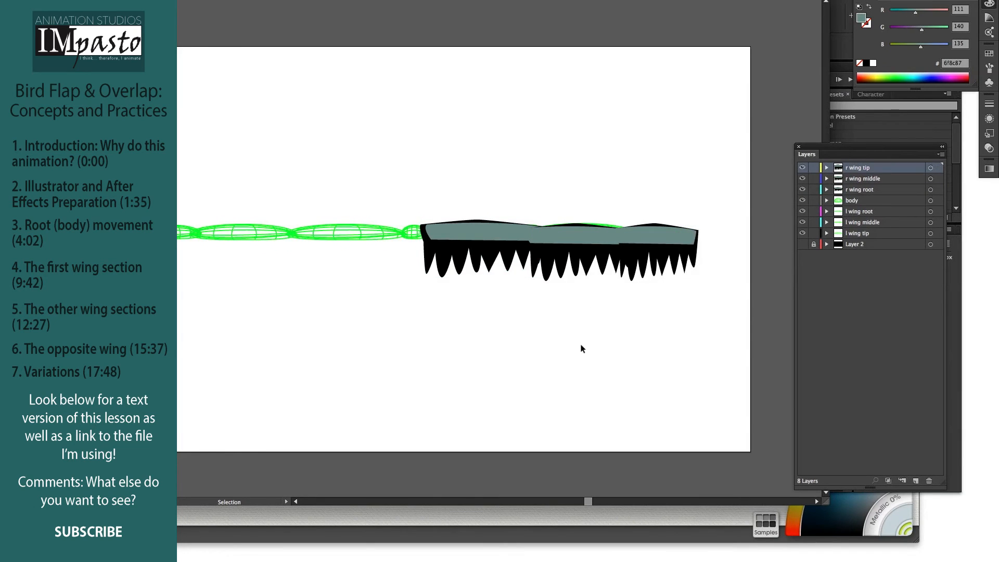
key("super+s")
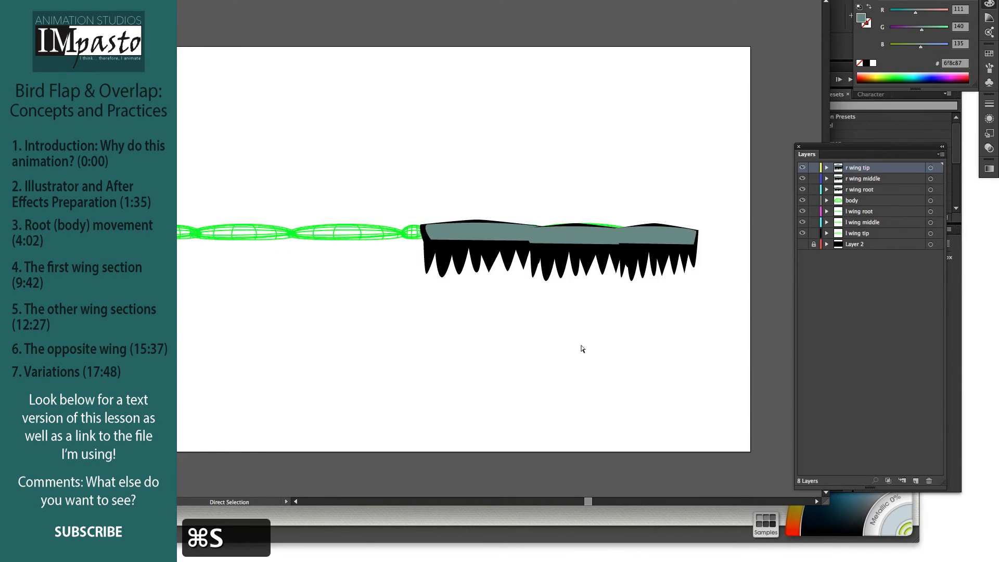
Step: Switch to After Effects and add a white 3841 × 2336 px solid as the backdrop behind the bird layers
key("super+Tab")
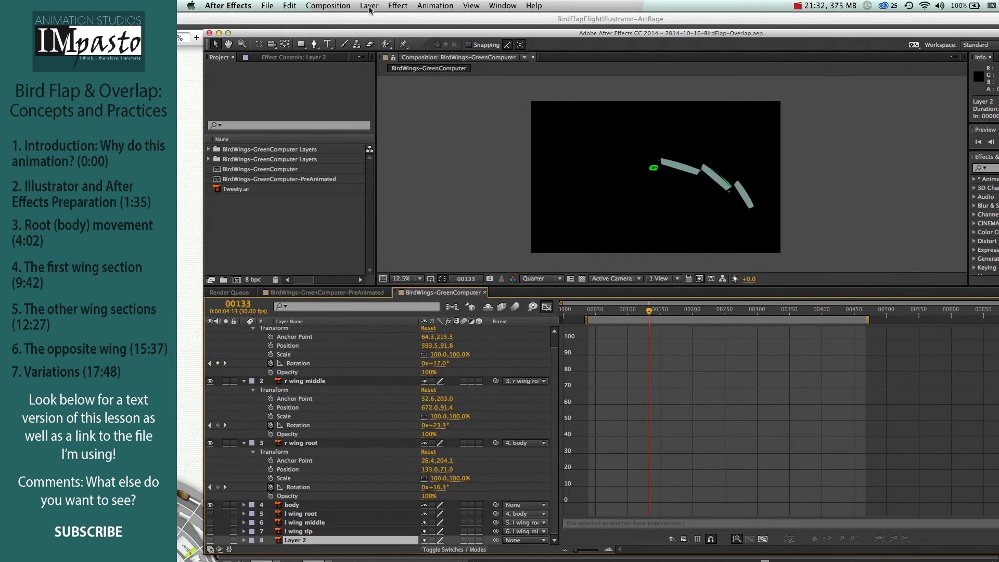
left_click(370, 8)
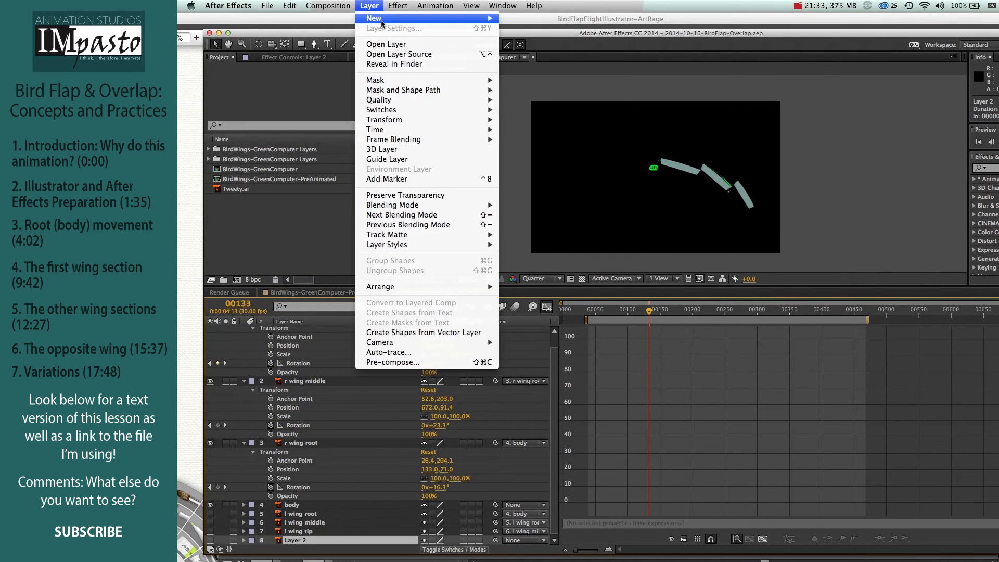
mouse_move(383, 22)
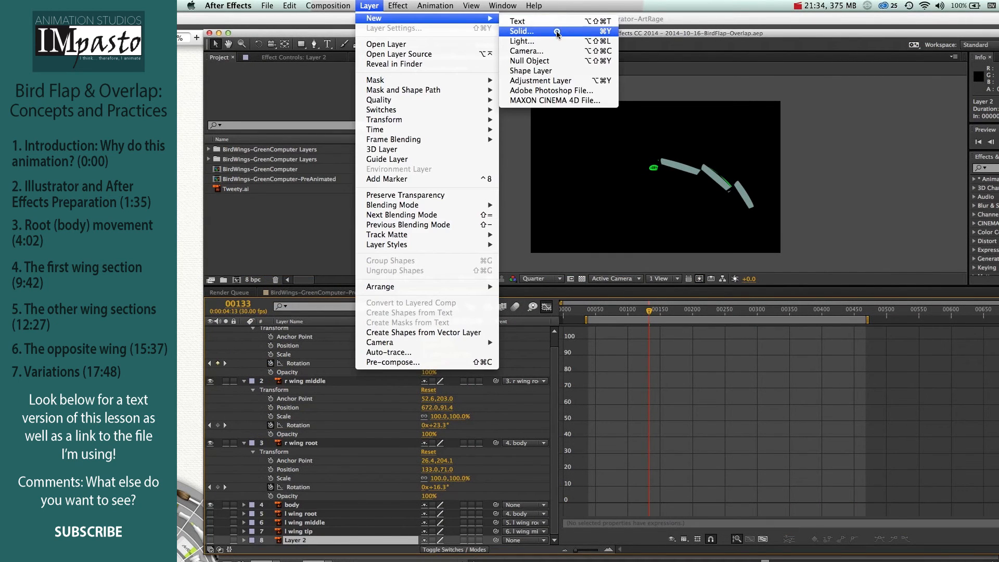
left_click(557, 32)
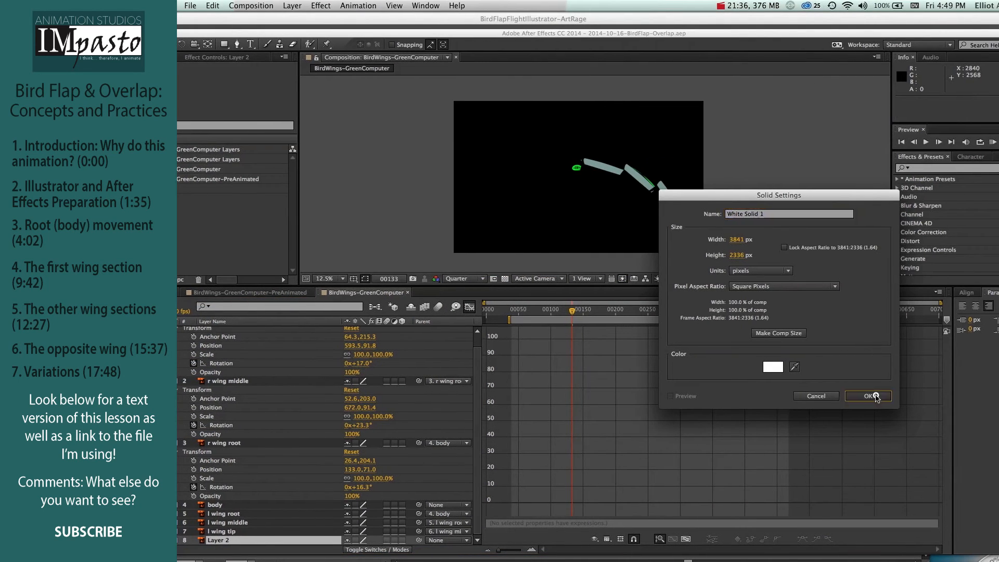
left_click(876, 397)
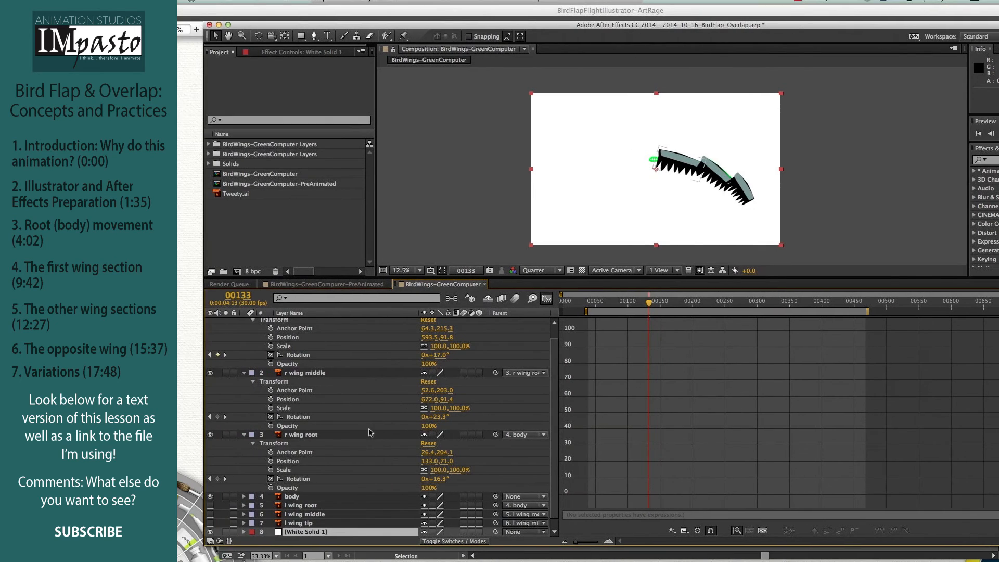
Step: Around frame 105, reposition r wing root to 173.0, 183.0, r wing middle to 691.2, 189.8 and r wing tip to 606.5, 224.3
left_click_drag(649, 302, 632, 310)
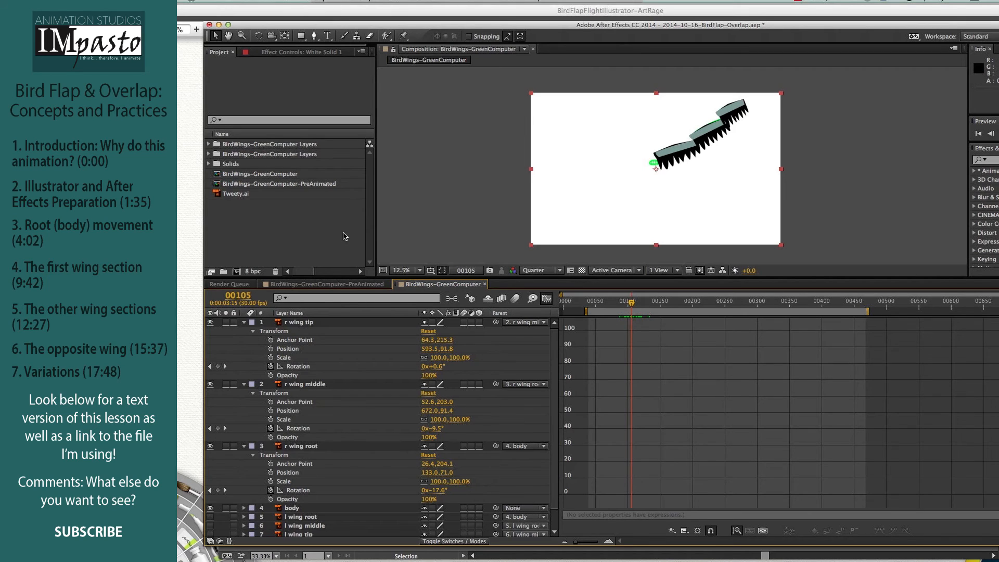
left_click(468, 212)
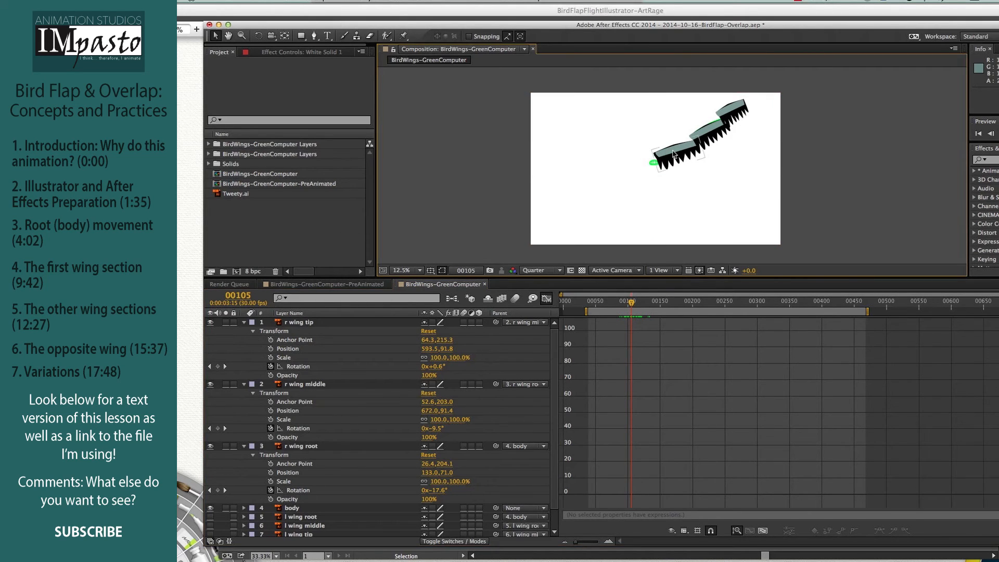
left_click_drag(679, 150, 748, 130)
mouse_move(633, 302)
left_mouse_down()
mouse_move(775, 311)
mouse_move(632, 311)
left_mouse_up()
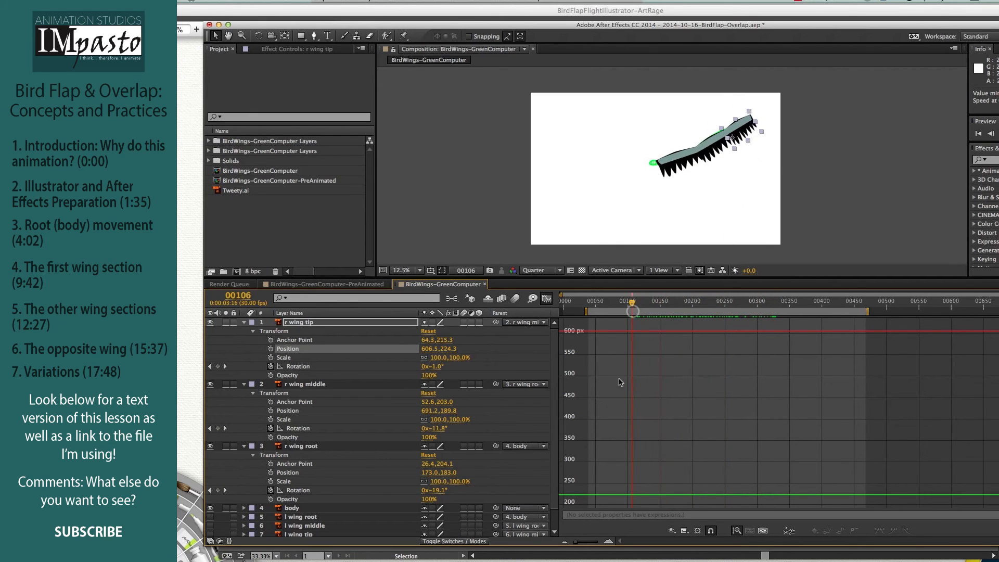
Step: Undo the wing repositioning, restore and save the original green wing artwork in Illustrator, and return to After Effects
key("super+z")
key("super+z")
key("super+z")
key("super+z")
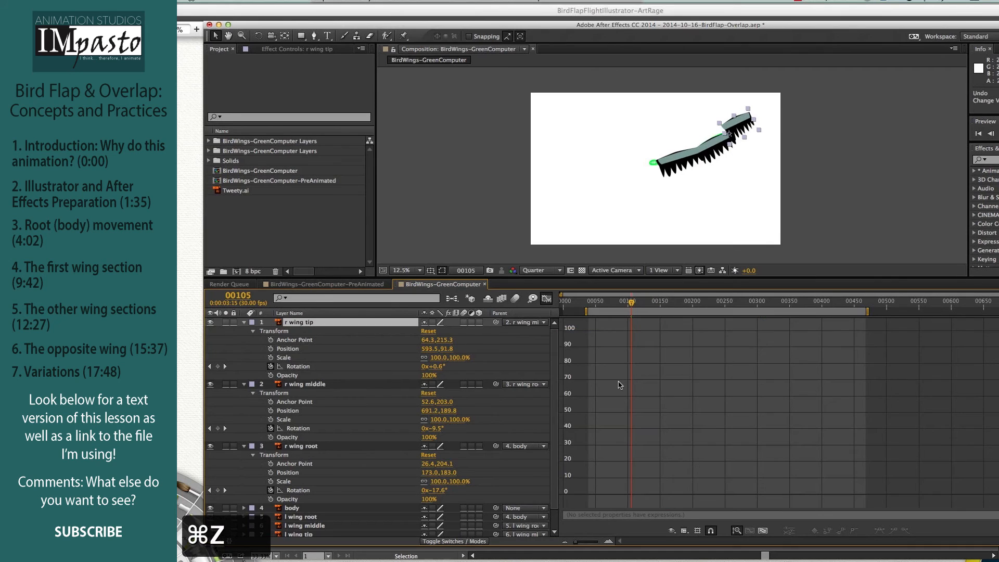
key("super+s")
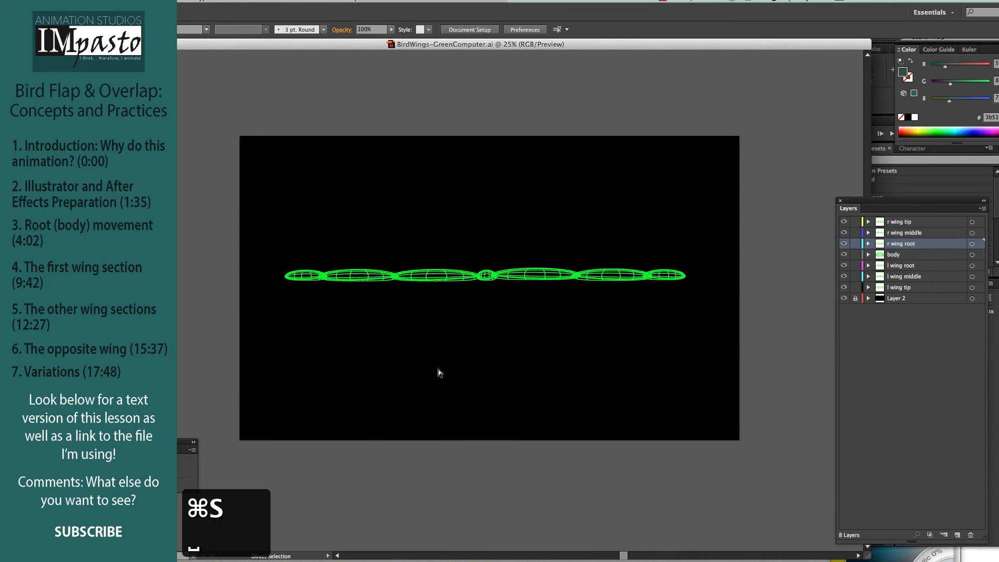
key("super+Tab")
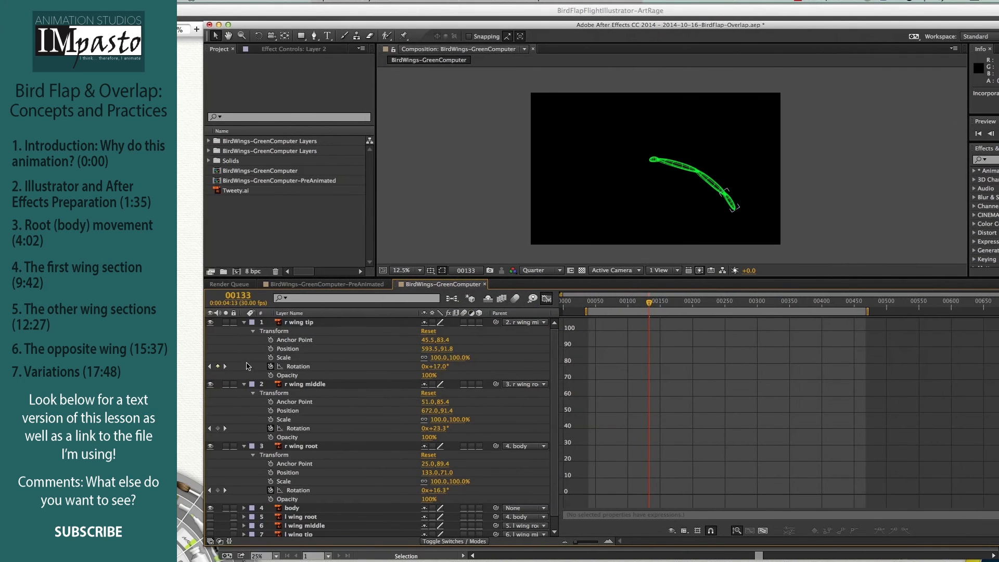
Step: Collapse the three right-wing layers, show l wing root, l wing middle and l wing tip, and save the project
left_click(245, 323)
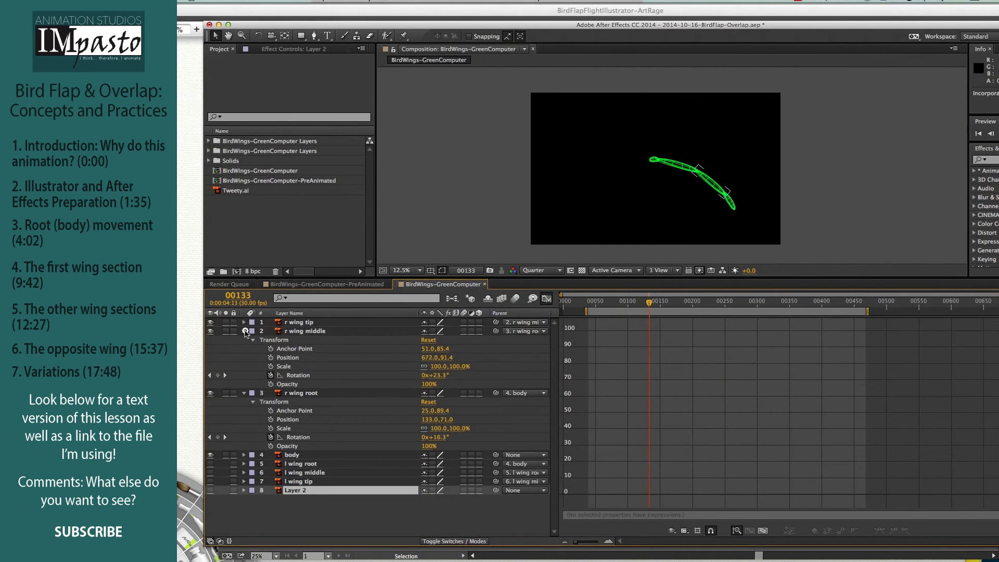
left_click(246, 332)
left_click(245, 340)
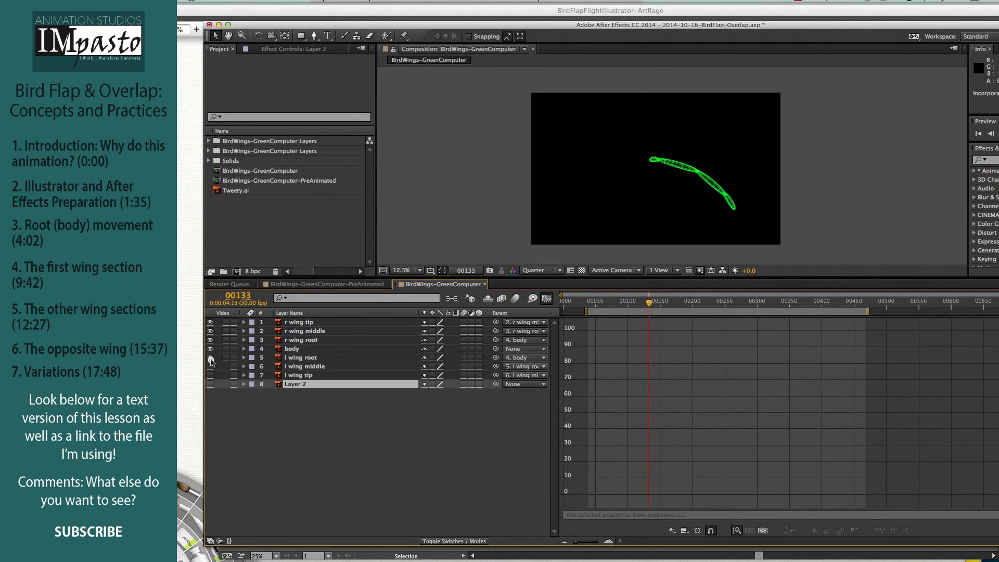
left_click(473, 452)
left_click(289, 238)
key("super+s")
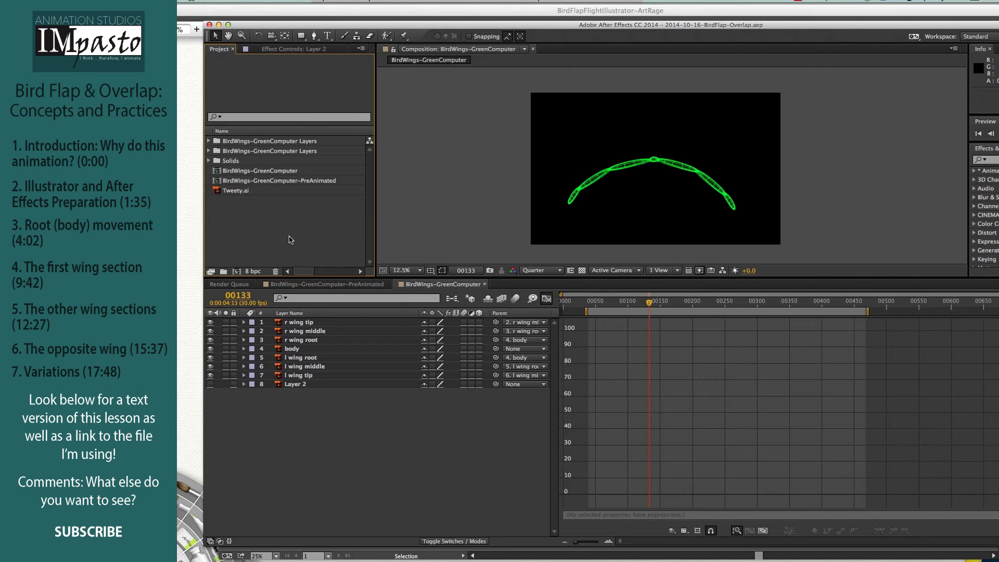
Step: Create a 1920 × 1080 composition named Bird-3D at 30 fps and place the BirdWings-GreenComputer composition in it
key("super+n")
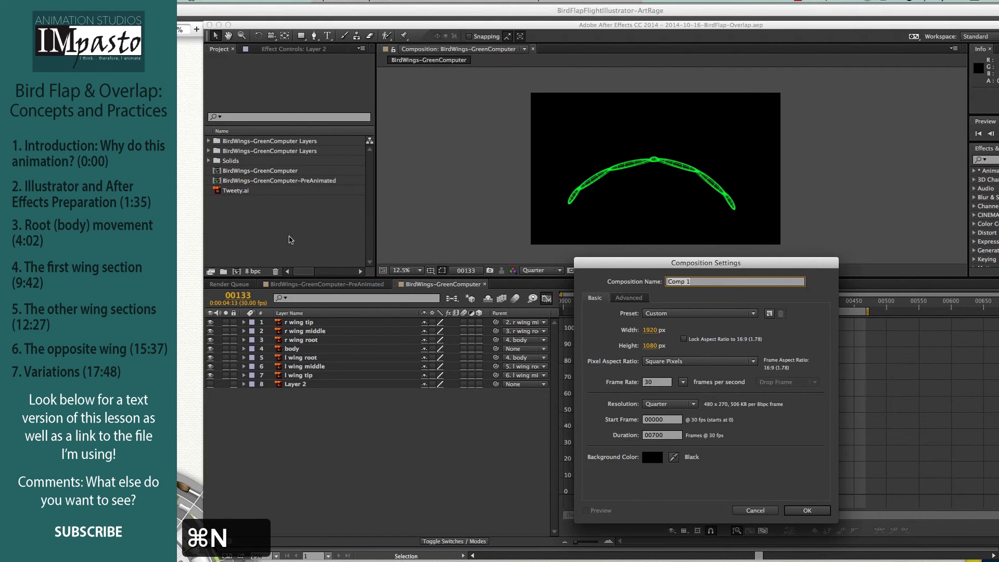
type("B")
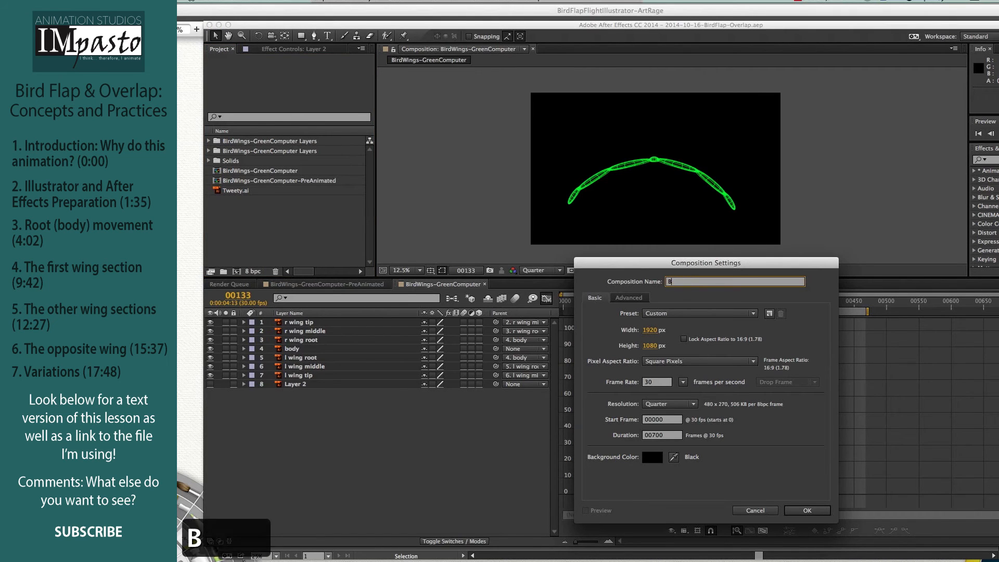
type("ird-3D")
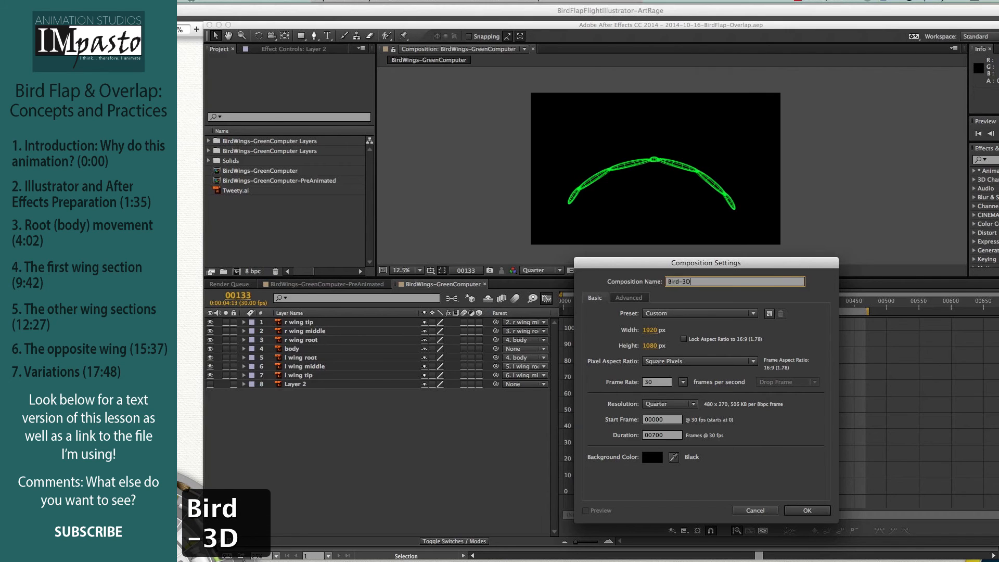
key("Return")
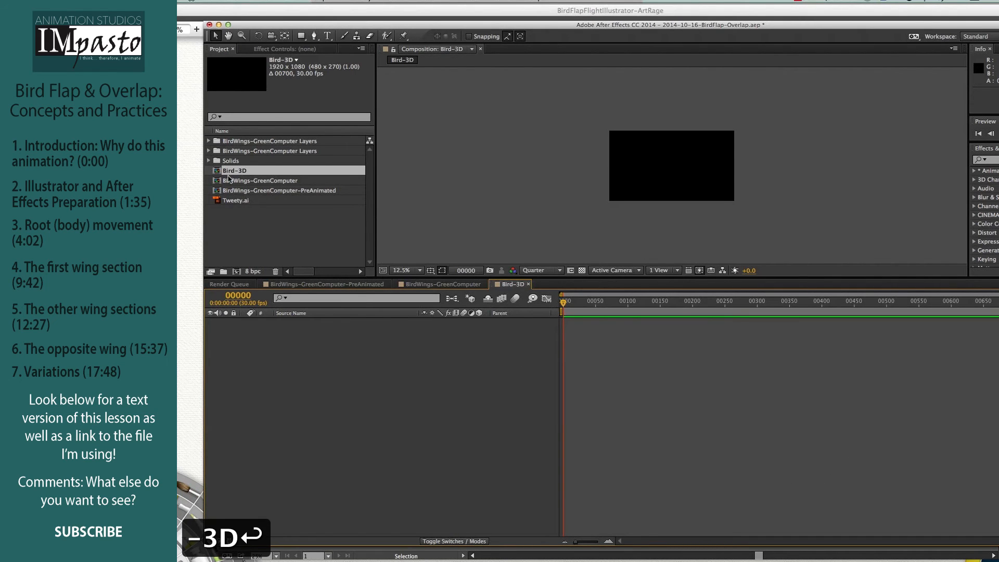
left_click_drag(264, 181, 298, 354)
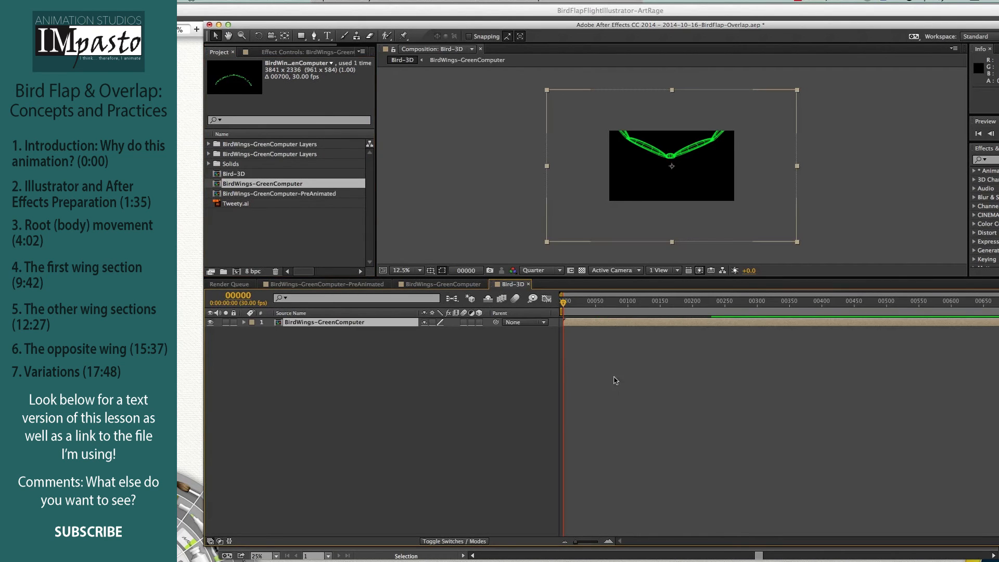
Step: Scale the nested BirdWings-GreenComputer layer to 50% and position it at about 976, 732 in the Bird-3D frame
left_click_drag(686, 158, 686, 167)
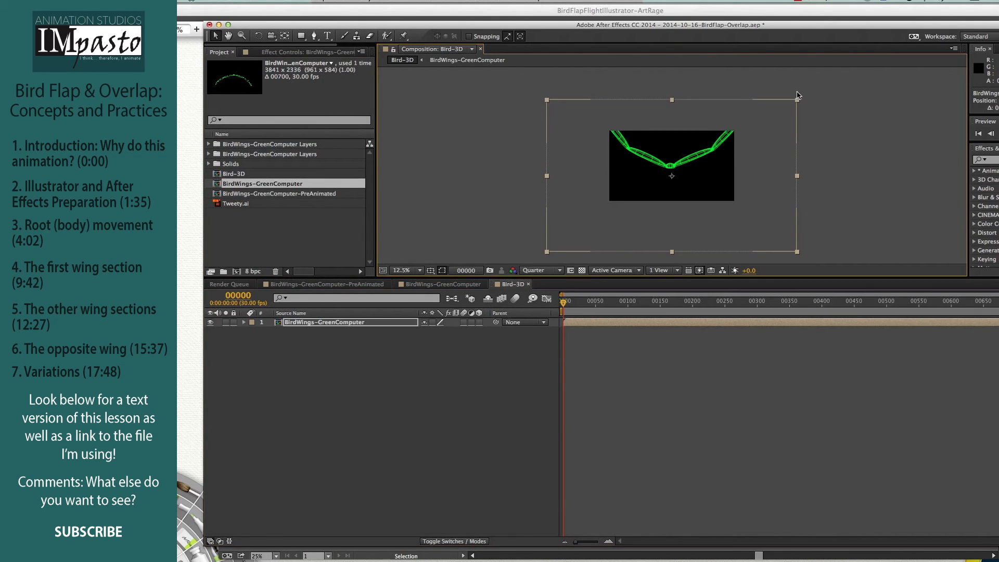
left_click_drag(798, 102, 735, 138)
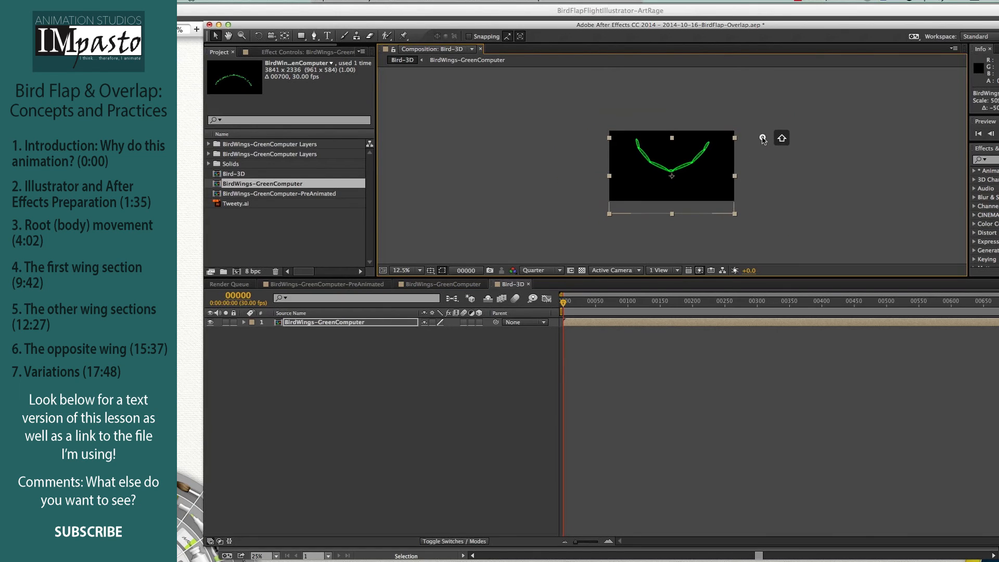
left_click_drag(685, 163, 685, 166)
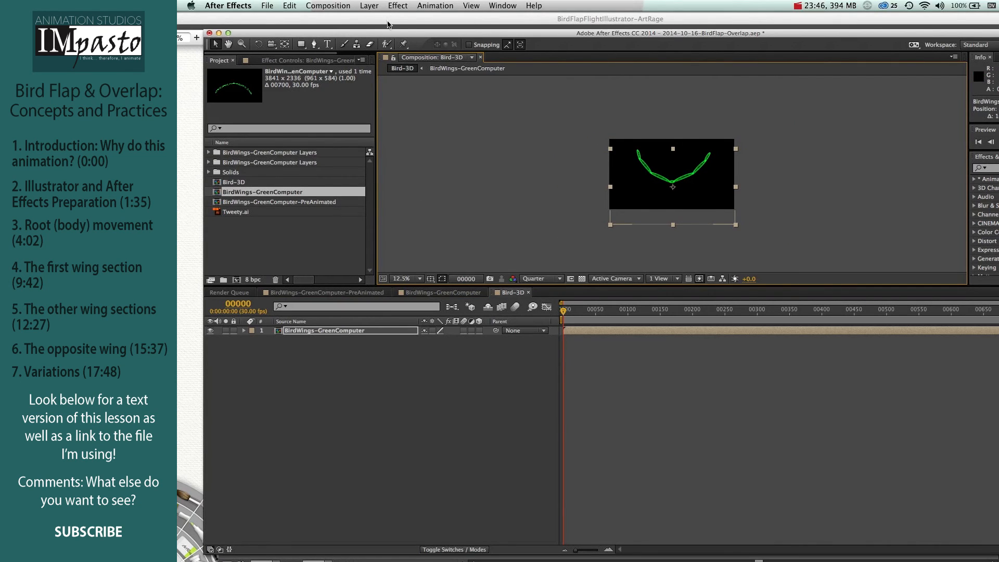
Step: Make the BirdWings-GreenComputer layer 3D, set its Y Rotation to 70° and lower it to about 968.7, 790.3
left_click(479, 331)
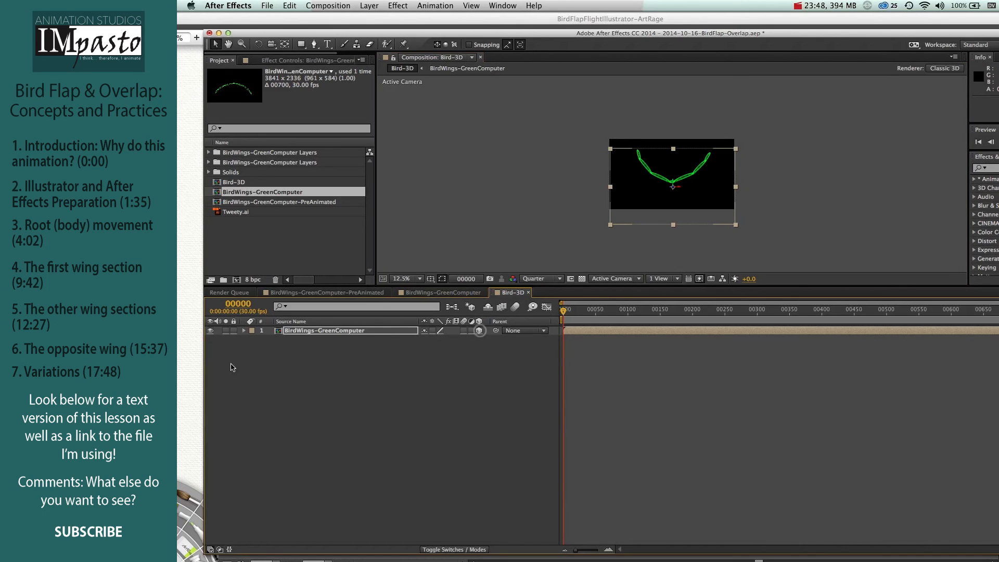
left_click(244, 331)
left_click(253, 339)
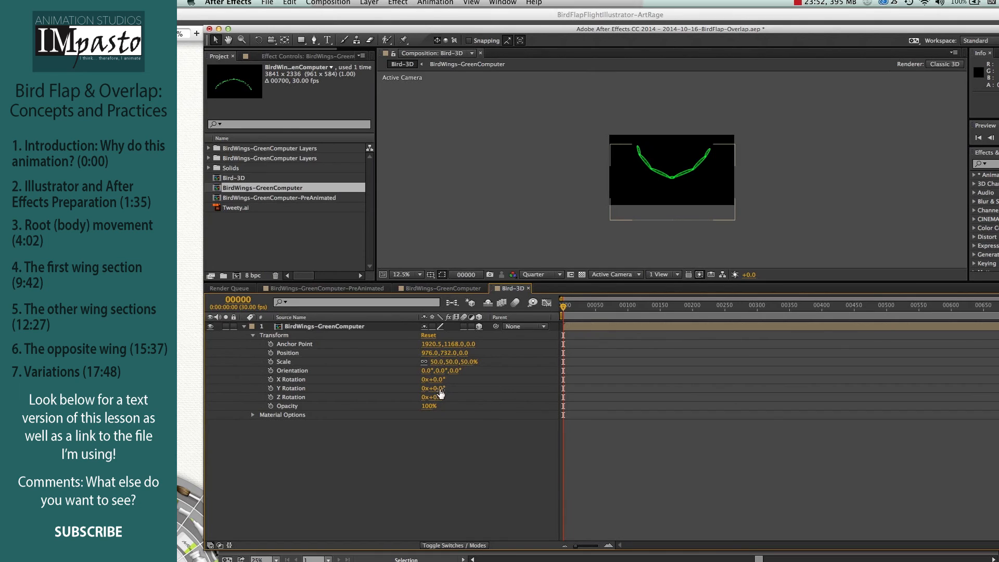
left_click_drag(431, 388, 478, 392)
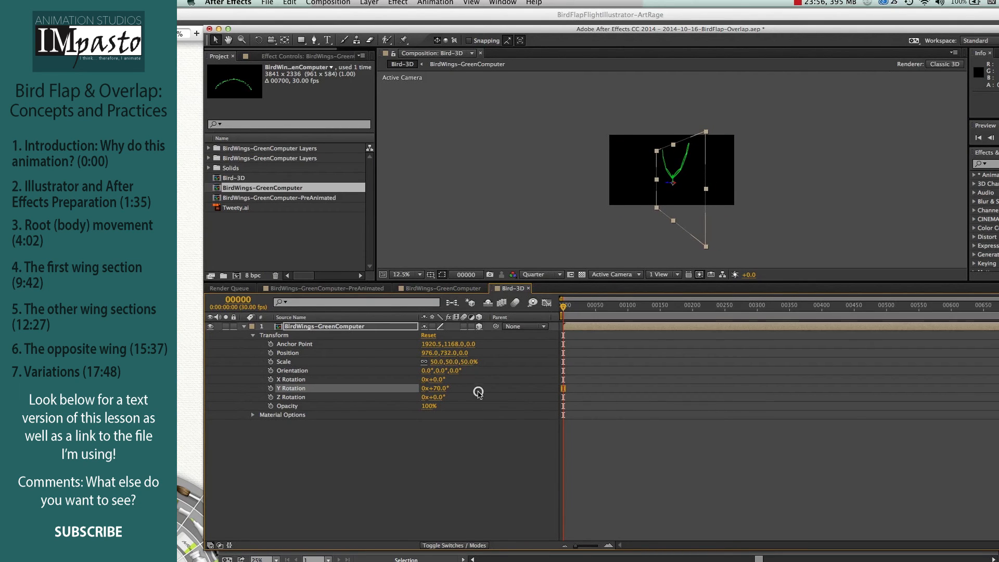
left_click_drag(680, 174, 680, 178)
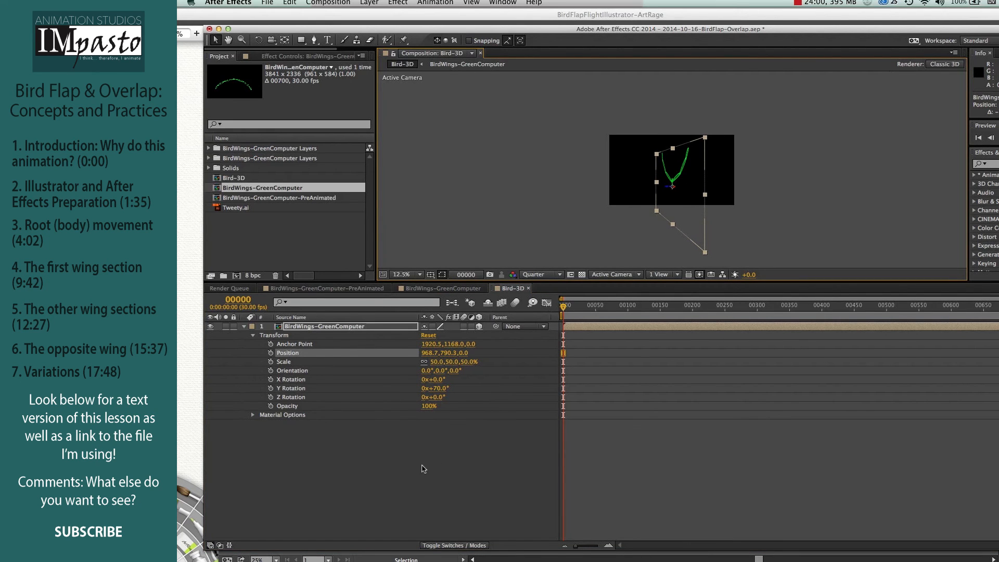
Step: Render the Bird-3D composition, review the resulting Bird-3D_2.mov from the Desktop in QuickTime Player, and close the movie
key("ctrl+super+m")
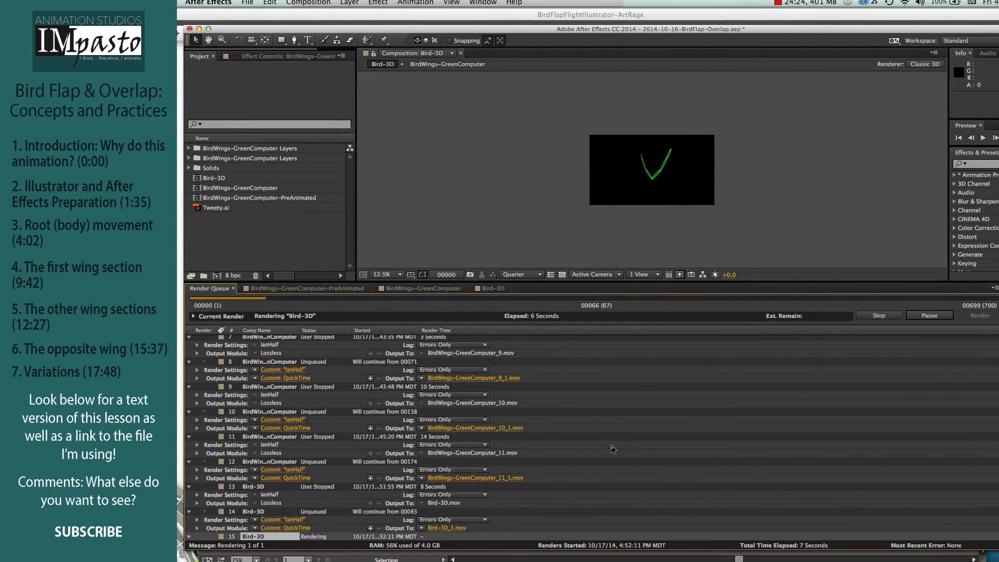
key("super+Tab")
key("super+Tab")
key("super+Tab")
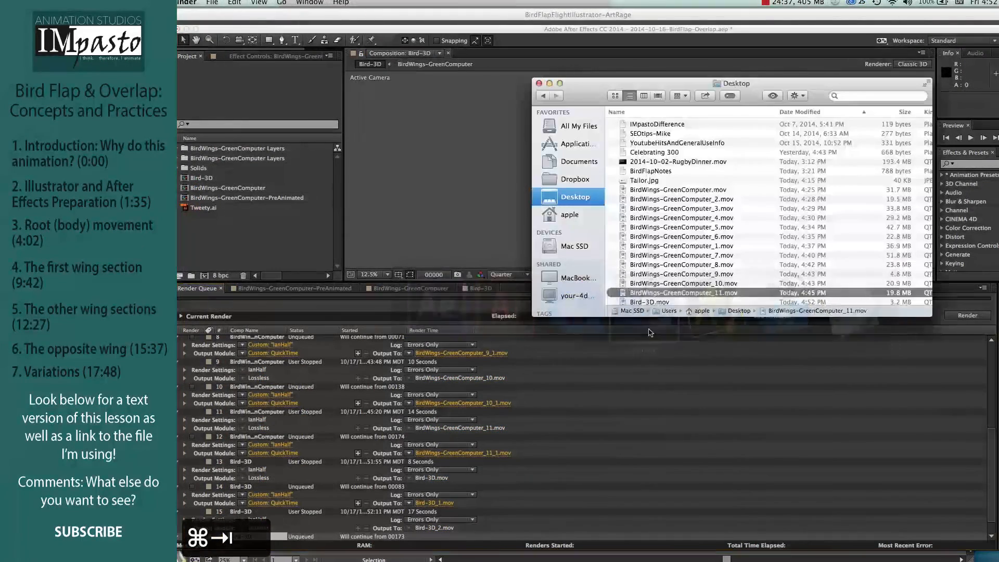
scroll(696, 271, "down", 1)
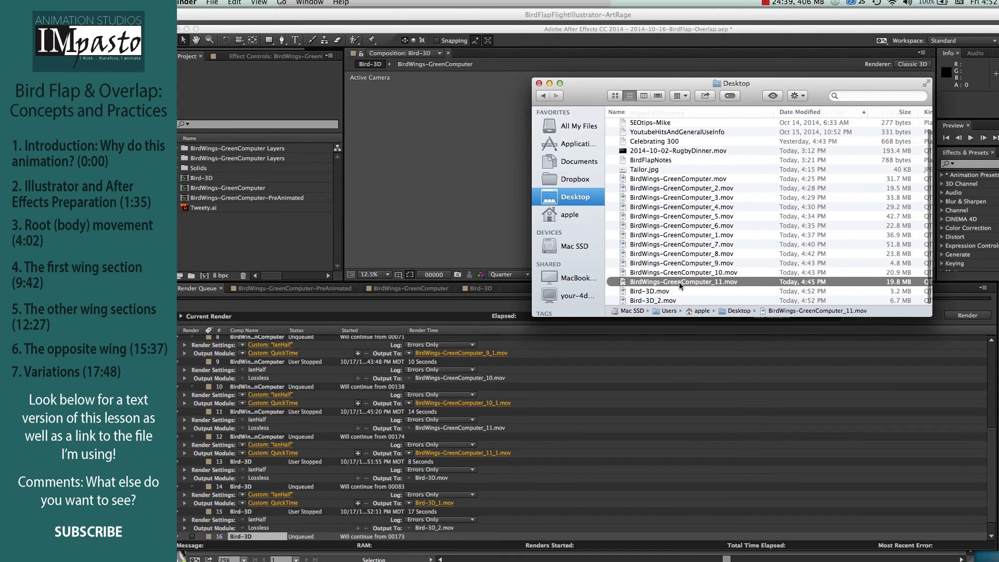
left_click(651, 300)
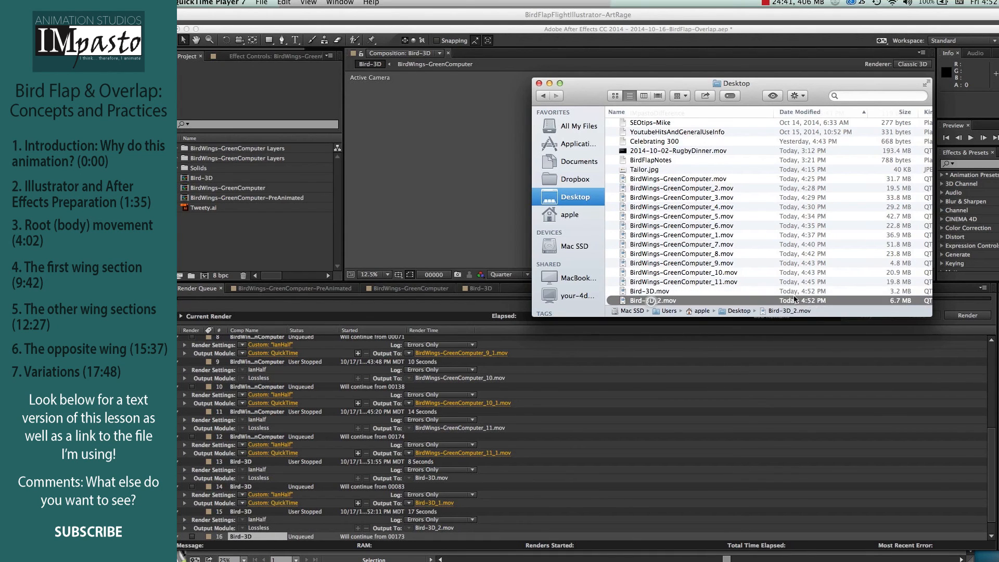
double_click(788, 300)
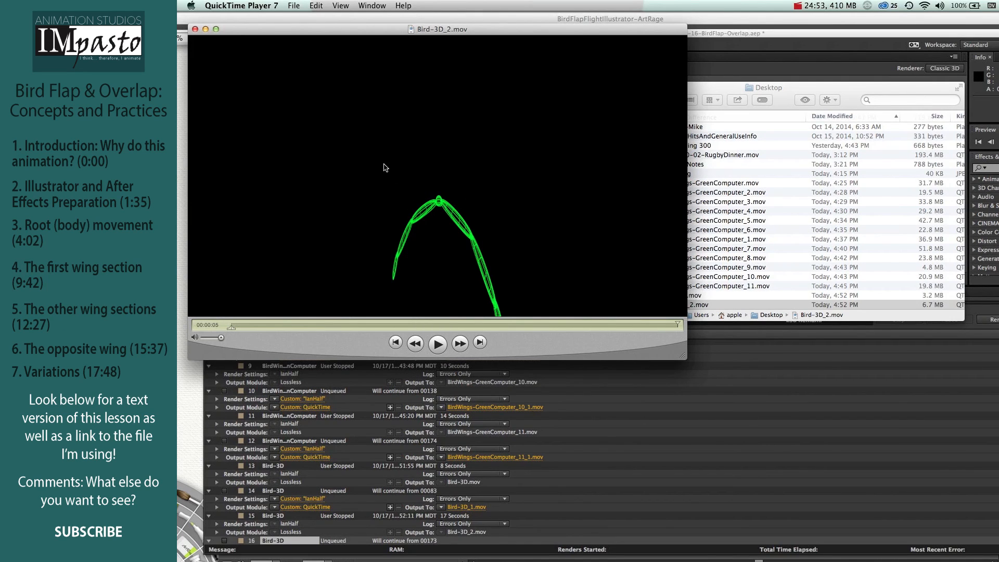
left_click(194, 29)
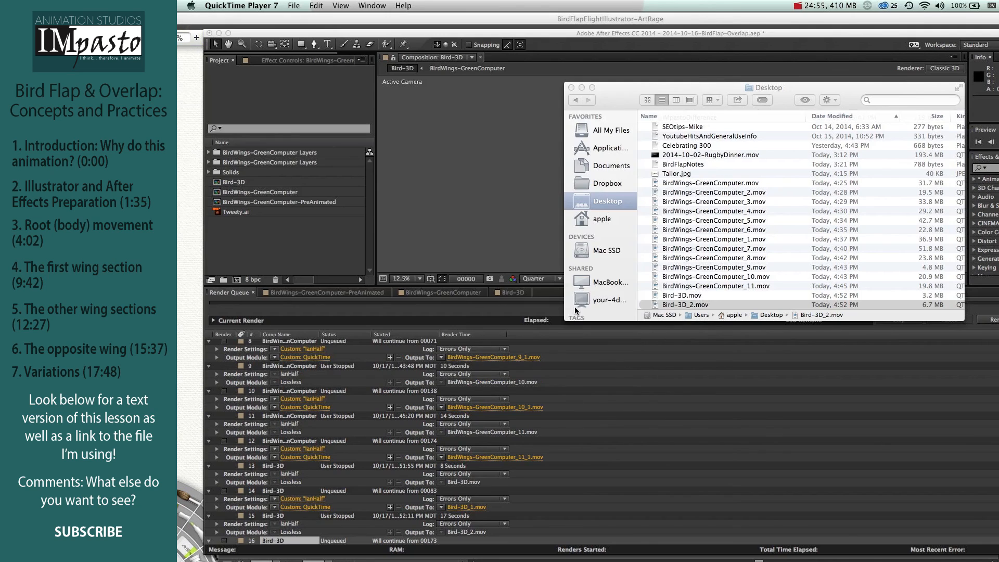
Step: Delete all items from the After Effects render queue and return to the Bird-3D composition
left_click(604, 416)
key("super+a")
key("Delete")
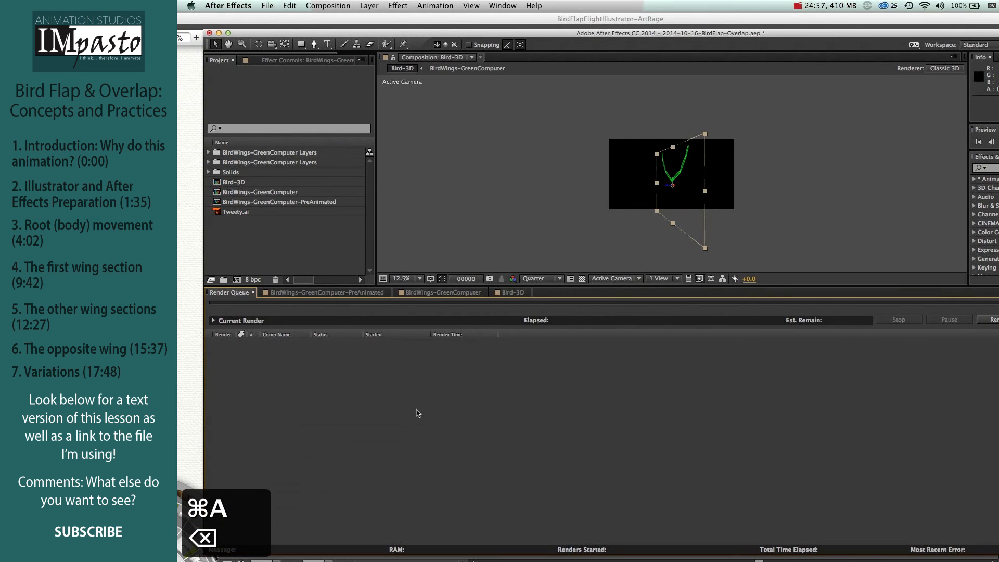
left_click(520, 295)
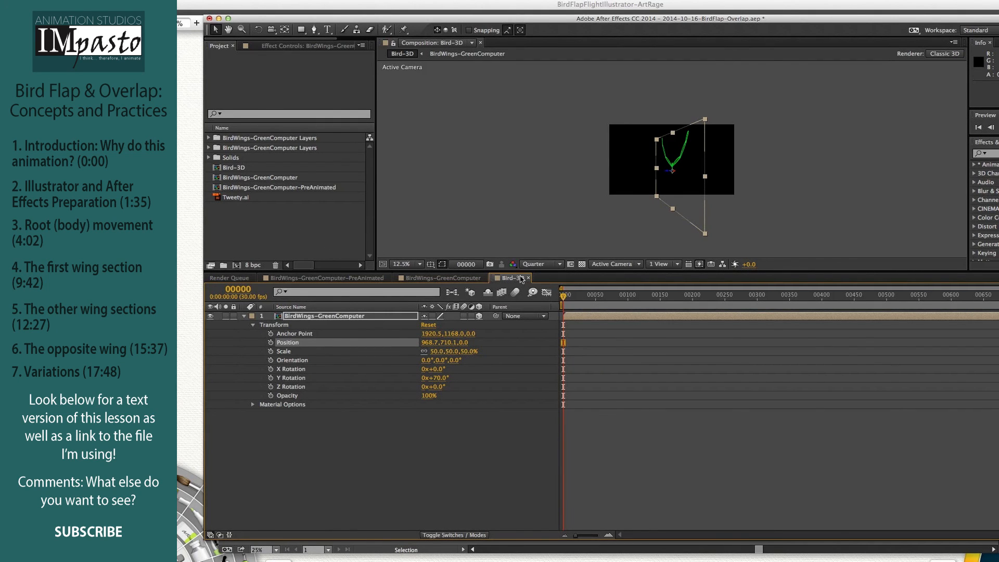
left_click(437, 278)
left_click(513, 278)
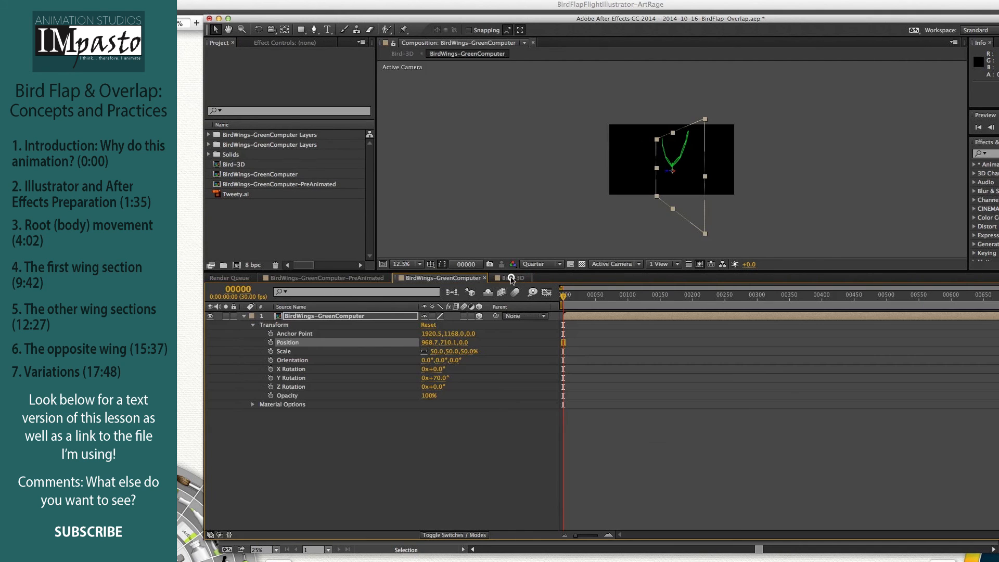
Step: Compare the BirdWings-GreenComputer and Bird-3D compositions, and switch to ArtRage to view the painted pelican
left_click(452, 281)
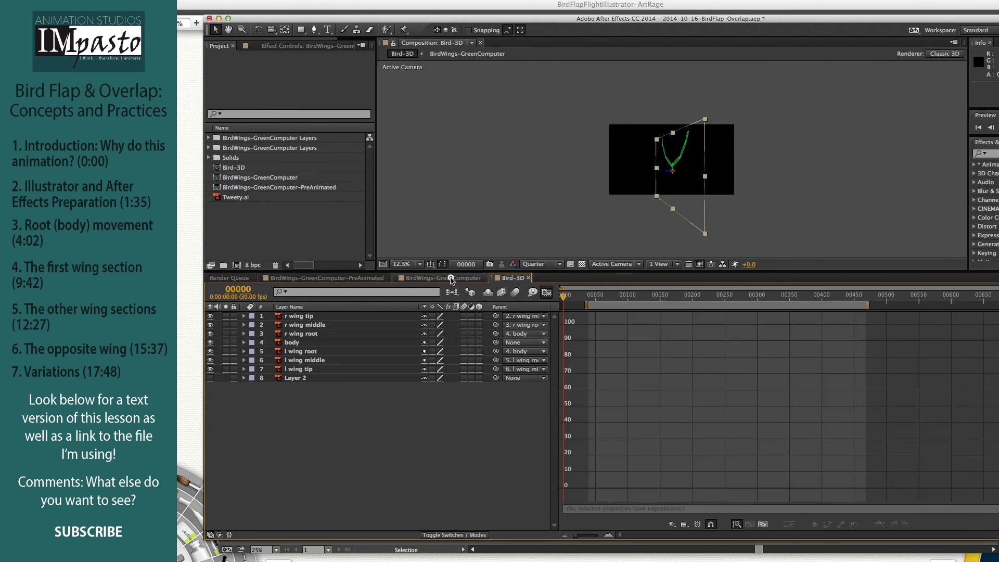
left_click(513, 278)
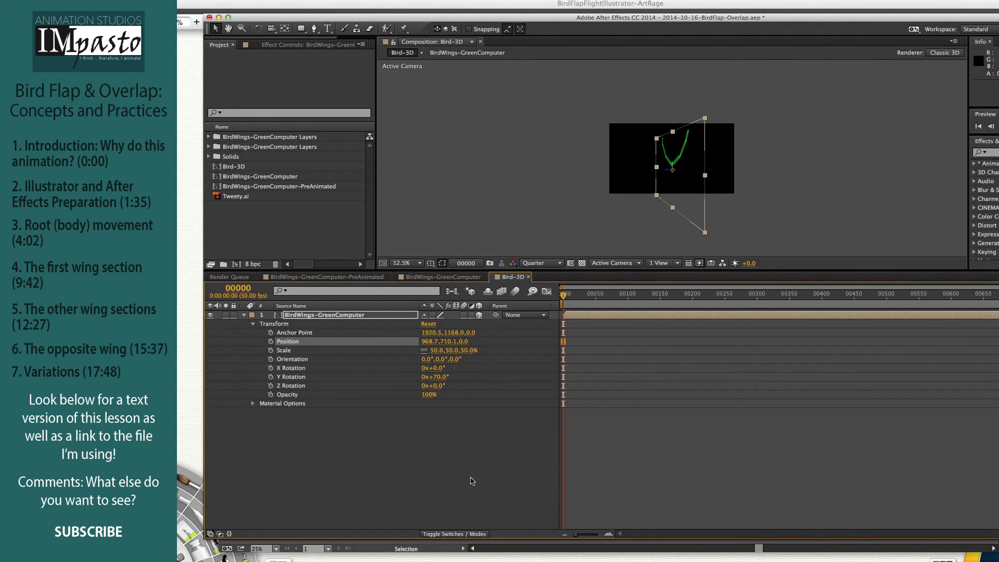
key("super+Tab")
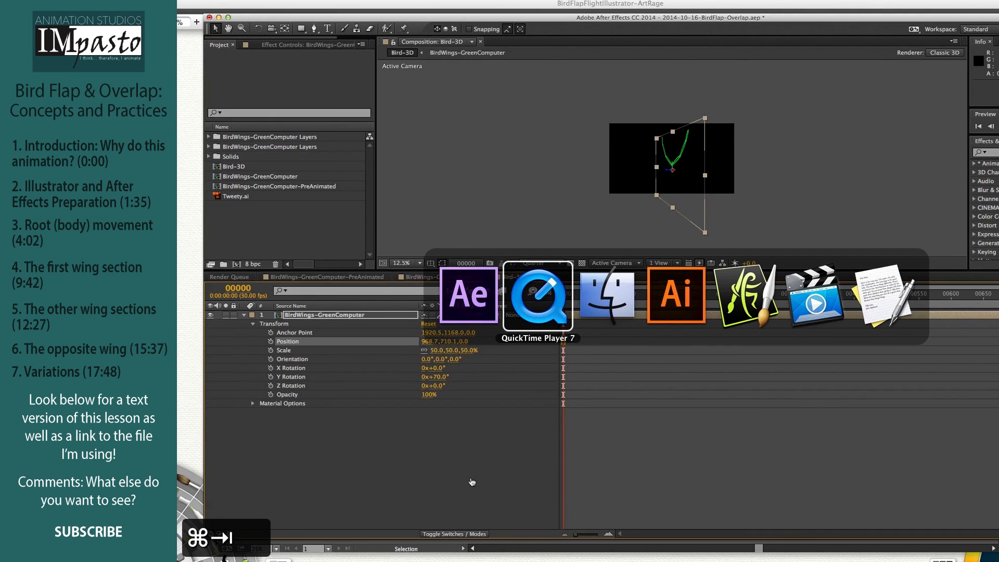
key("super+Tab")
key("super+Tab")
key("super+Tab")
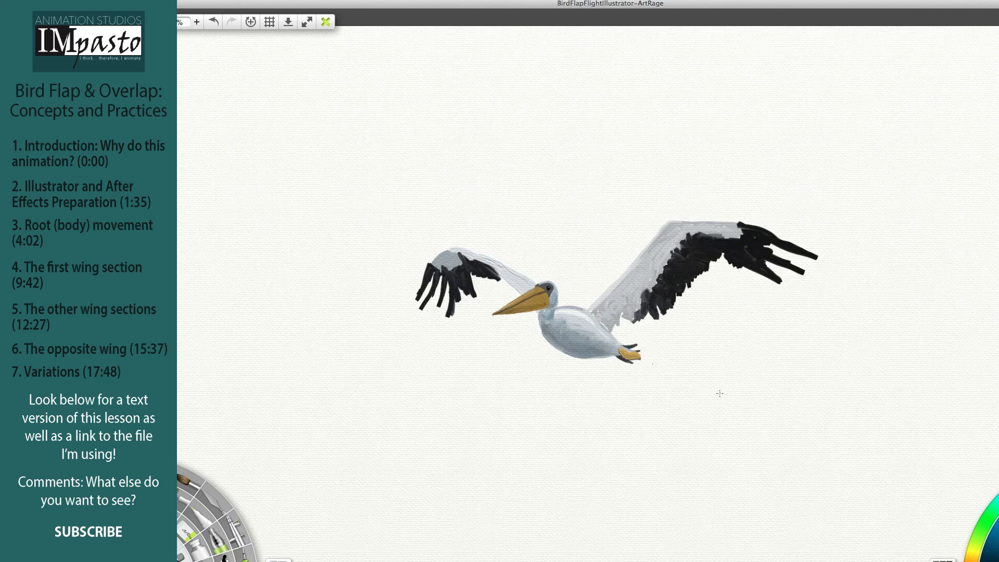
Step: Return to After Effects, examine the body layer's Y Position curve in BirdWings-GreenComputer, and scrub the flapping animation to frame 312
key("super+Tab")
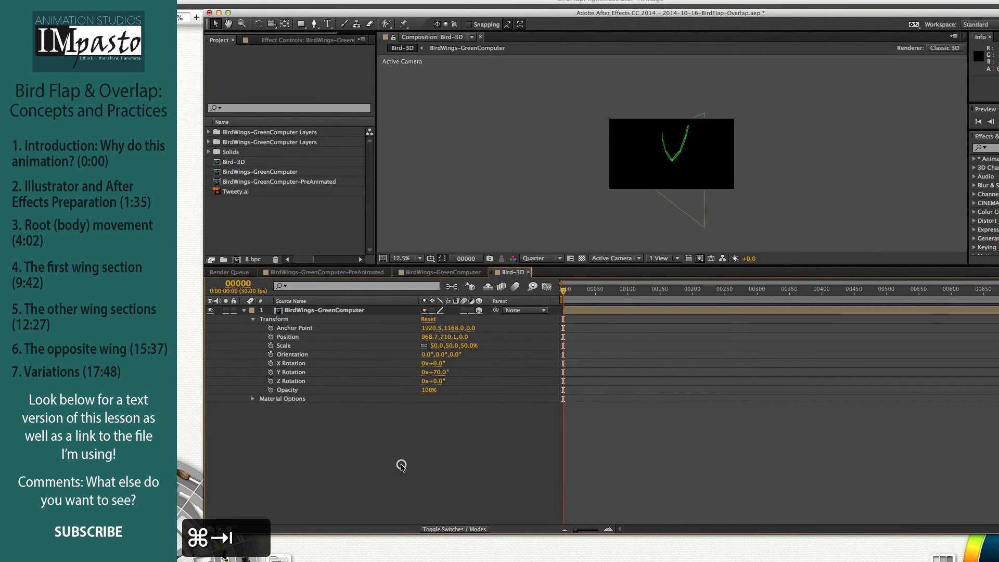
left_click(433, 272)
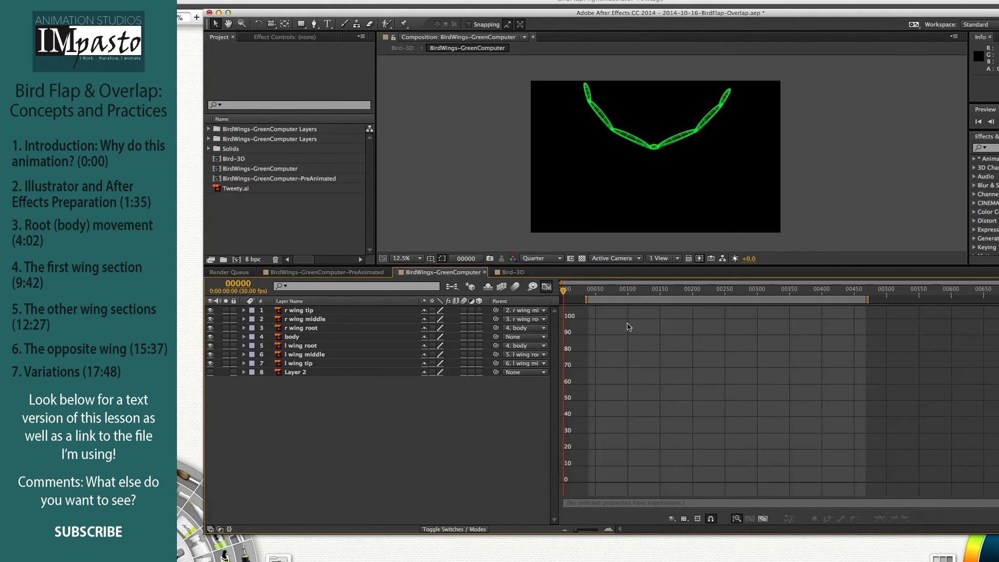
left_click(293, 337)
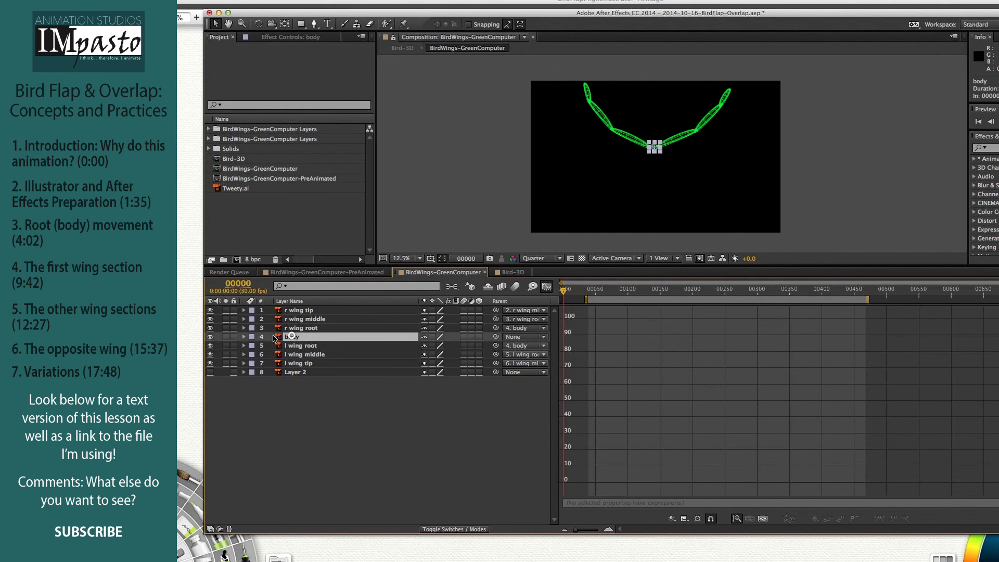
left_click(243, 337)
left_click(310, 372)
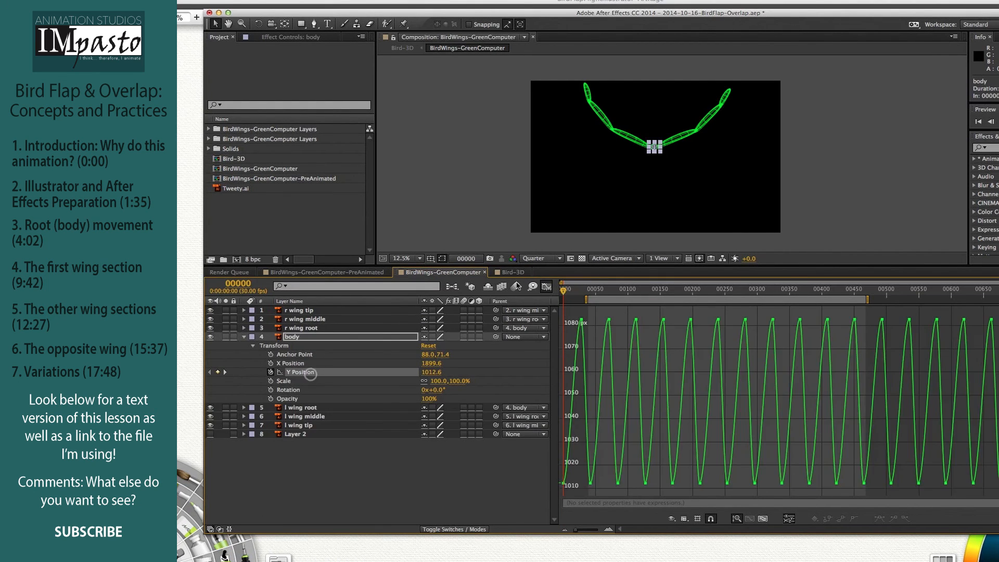
mouse_move(564, 290)
left_mouse_down()
mouse_move(593, 294)
mouse_move(555, 295)
left_mouse_up()
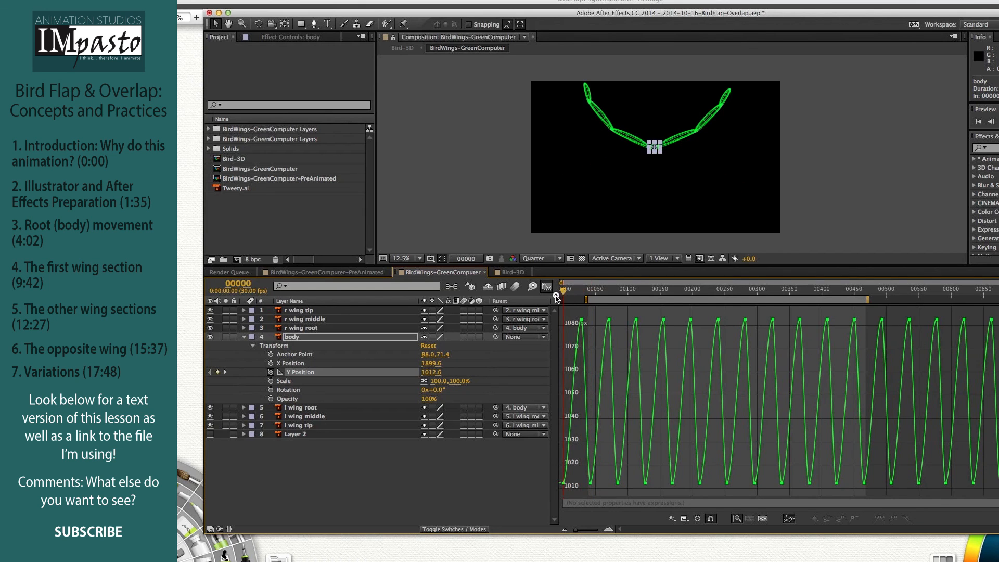
left_click(491, 195)
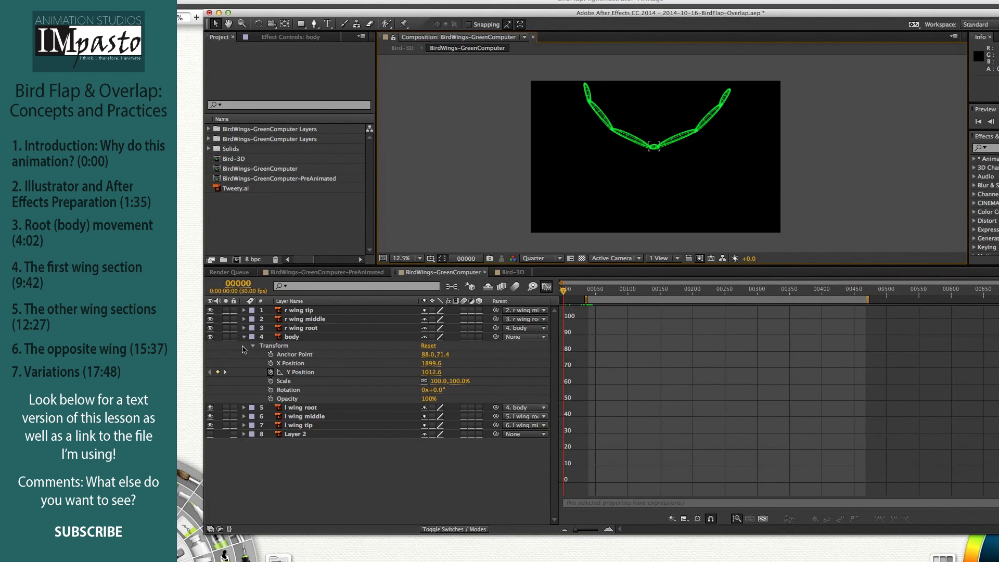
left_click(244, 338)
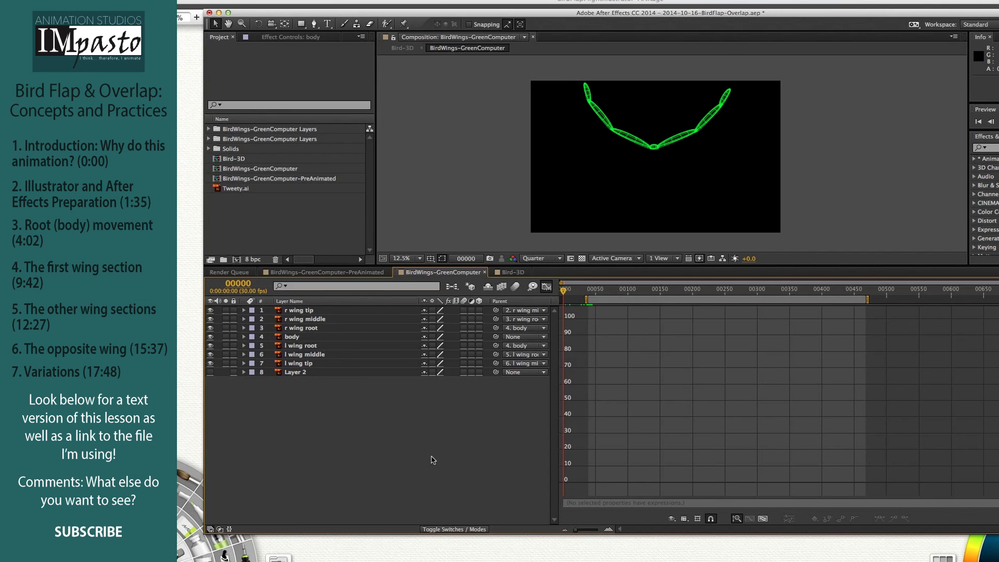
left_click_drag(576, 292, 765, 297)
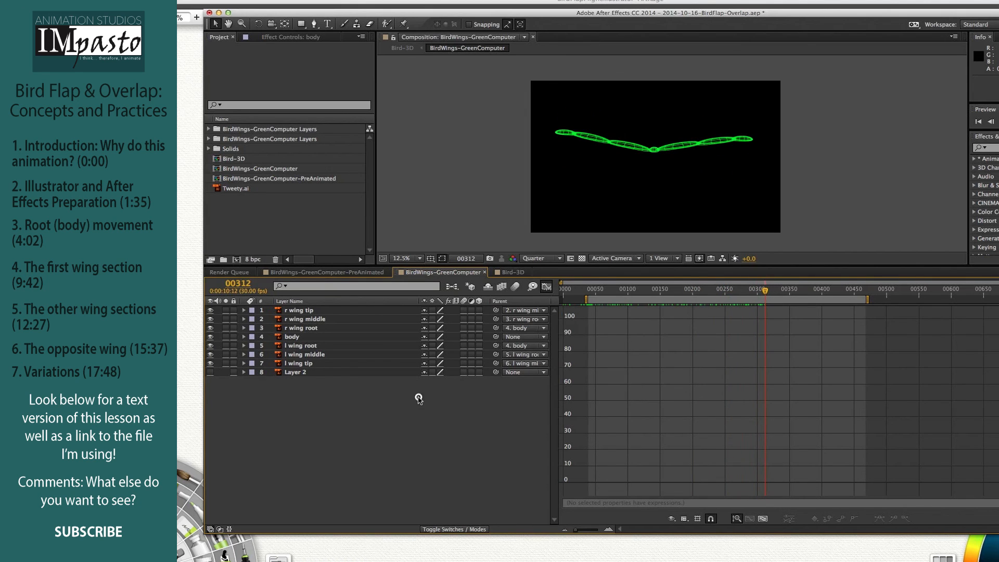